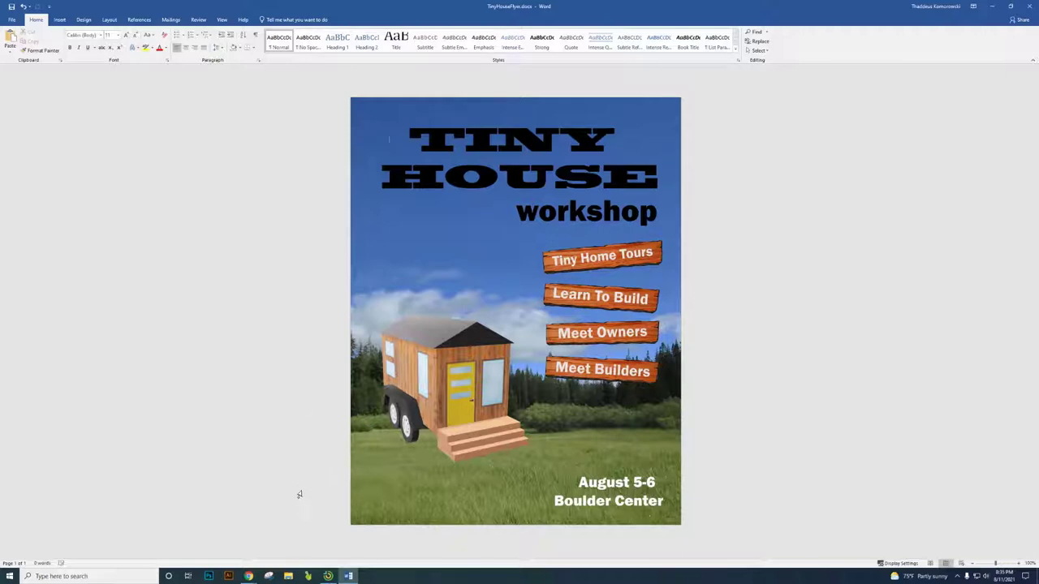
- Switch to the course page in Chrome and open the Drive folder linked in the "Tiny House Flyer - Paint 3D" module assignment
{"action": "mouse_move", "coordinate": [249, 576]}
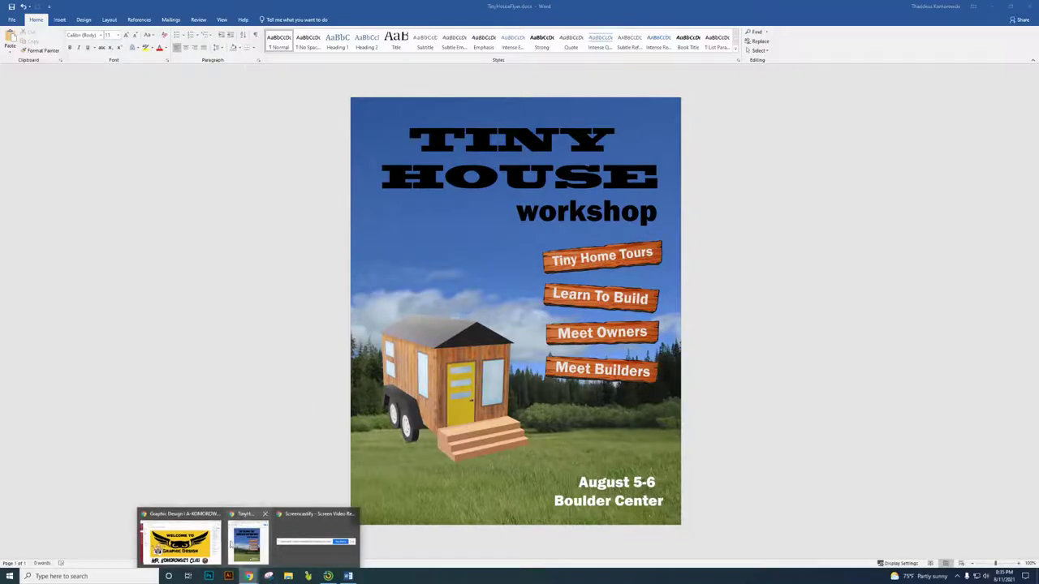
{"action": "left_click", "coordinate": [183, 540]}
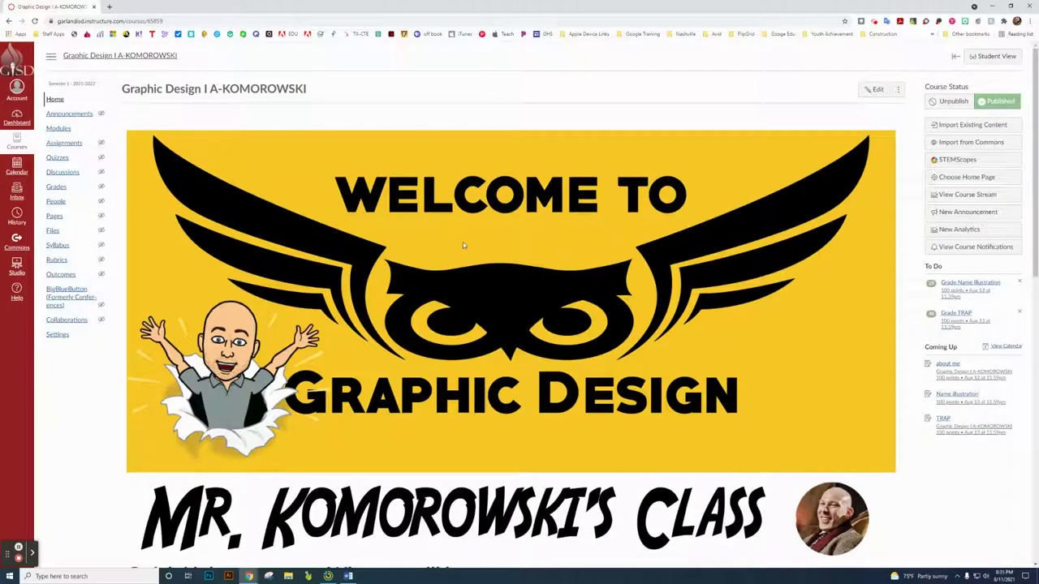
{"action": "left_click", "coordinate": [58, 128]}
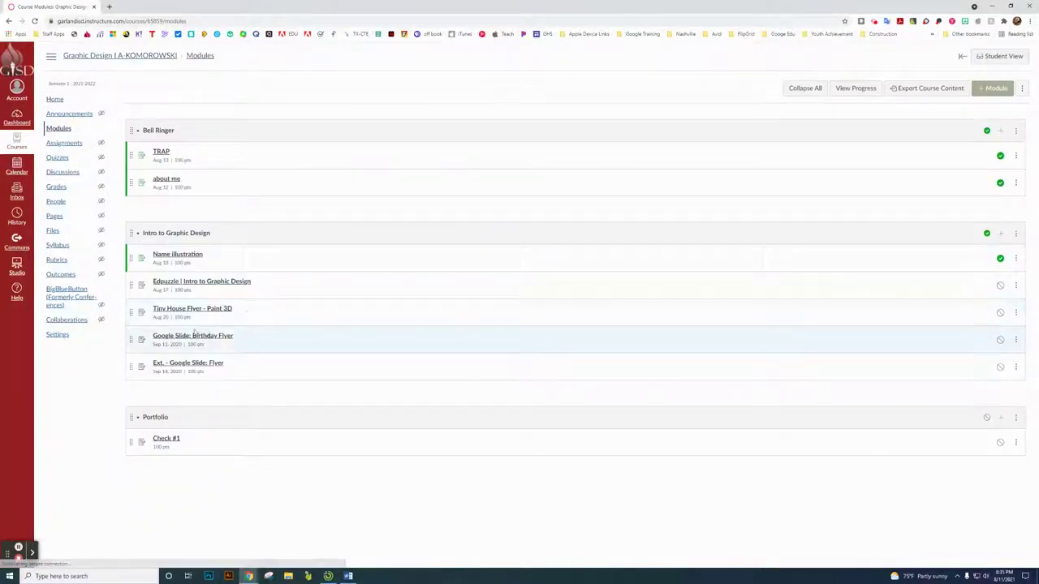
{"action": "left_click", "coordinate": [210, 314]}
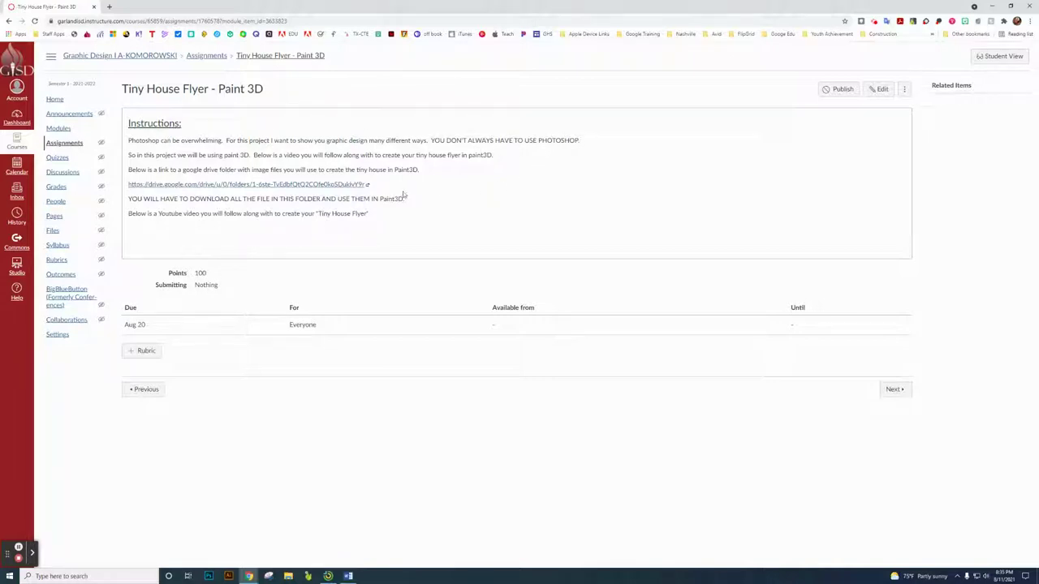
{"action": "left_click", "coordinate": [316, 186]}
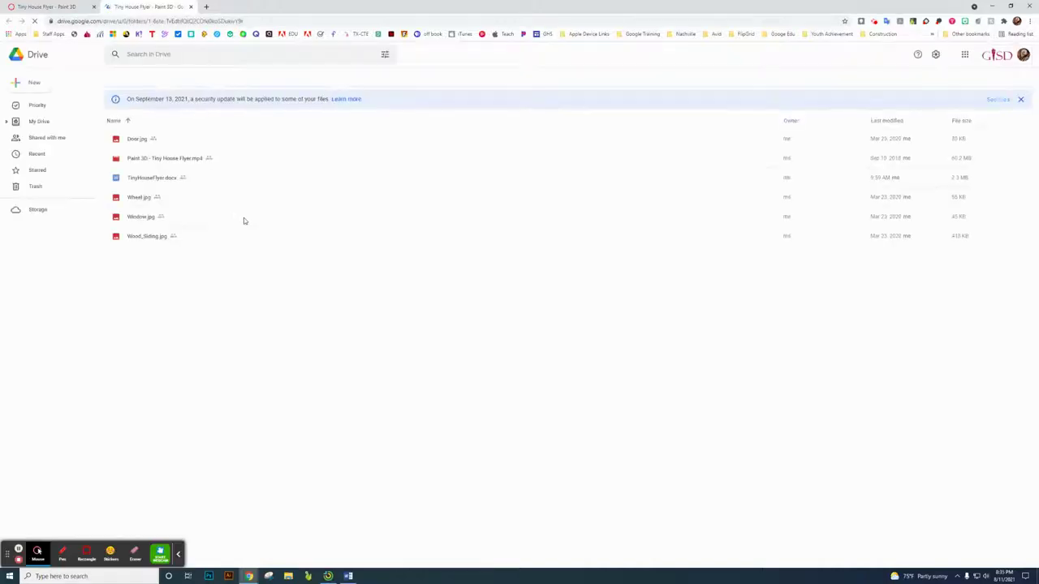
- Download Door.jpg from the Drive folder and return to the file list
{"action": "double_click", "coordinate": [138, 140]}
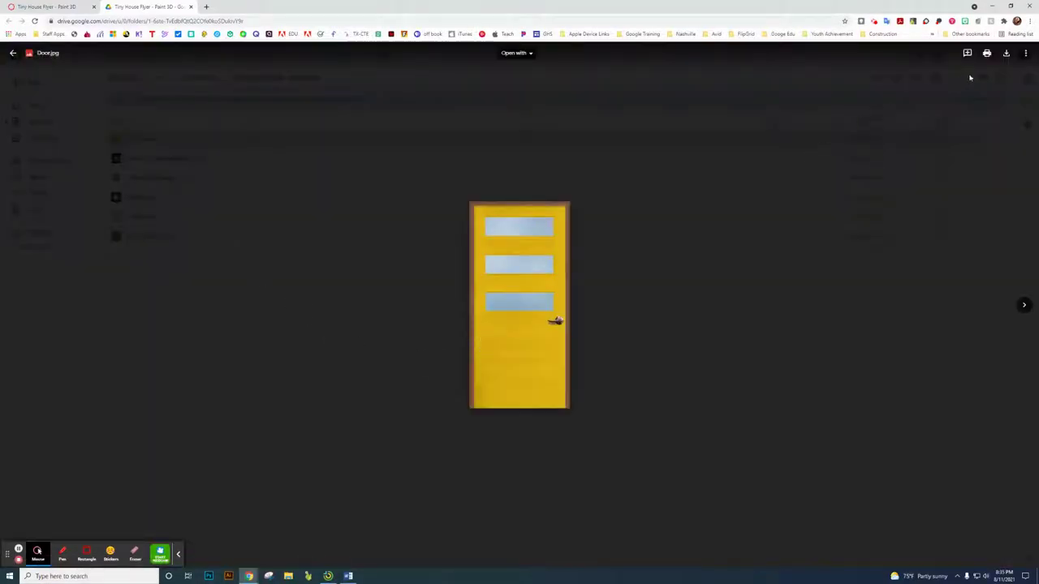
{"action": "left_click", "coordinate": [1006, 54]}
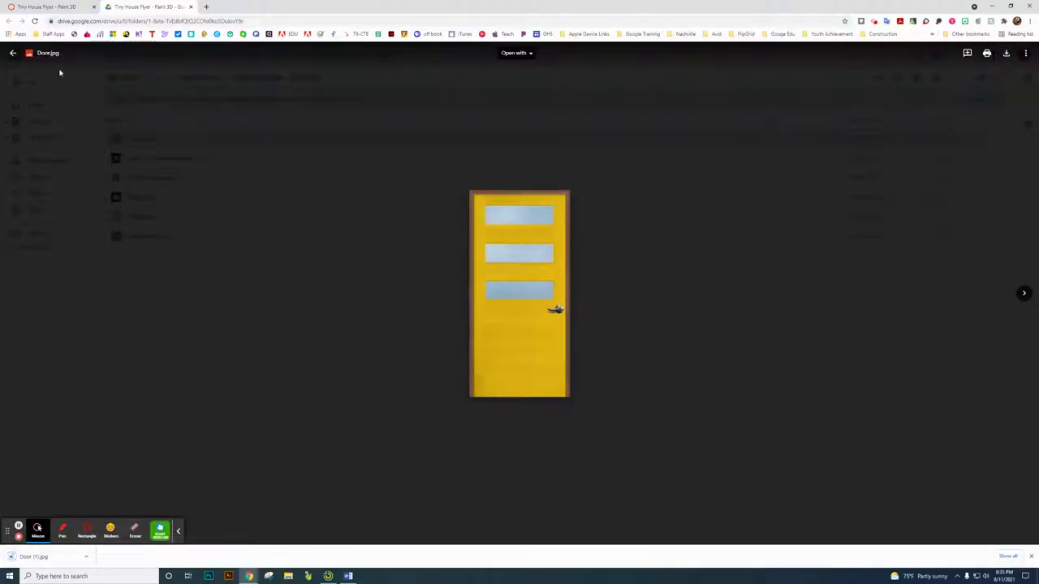
{"action": "left_click", "coordinate": [93, 163]}
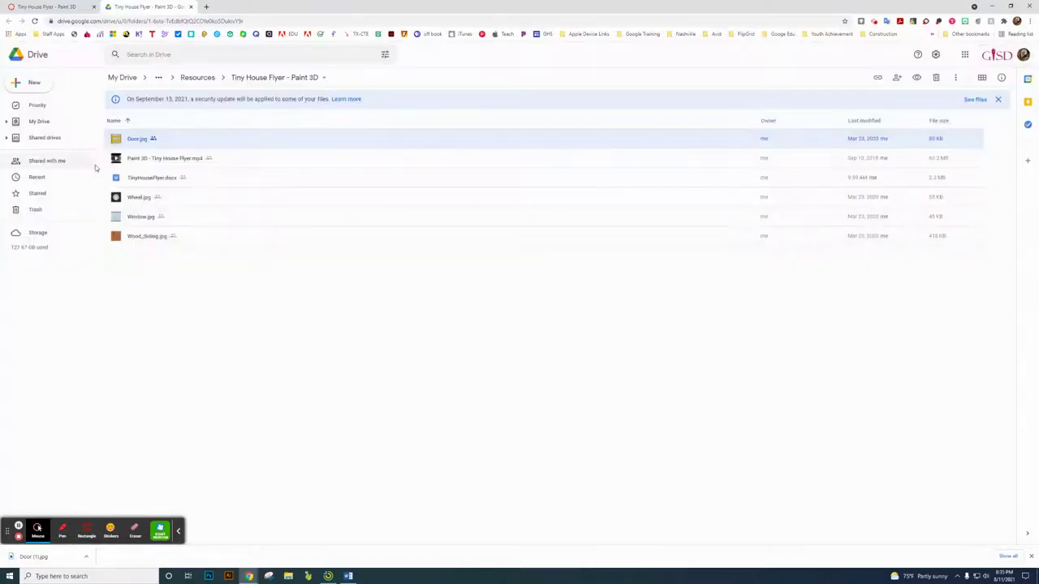
- Open TinyHouseFlyer.docx, download it in Microsoft Word (.docx) format and close the document
{"action": "double_click", "coordinate": [154, 178]}
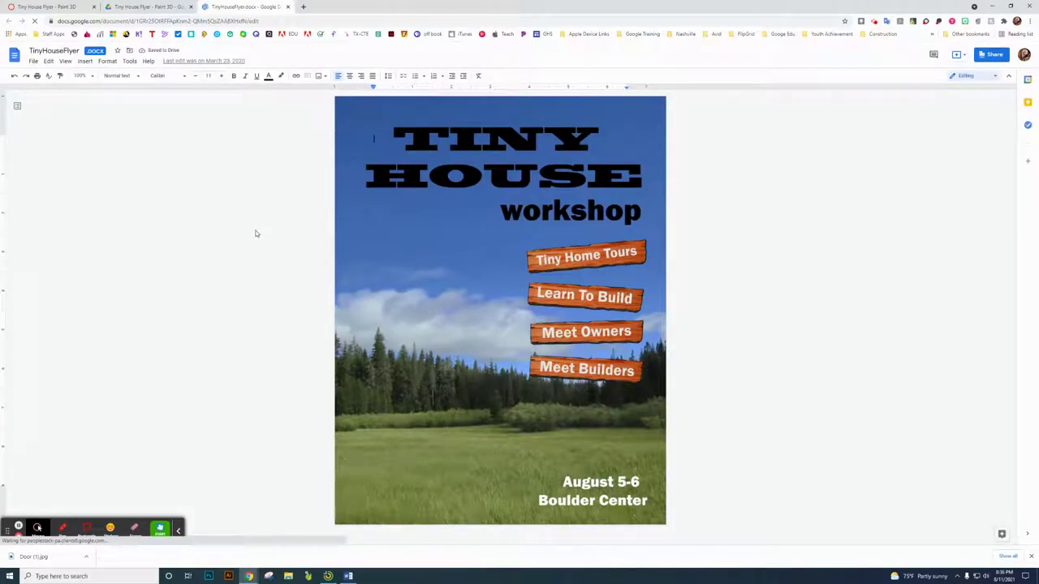
{"action": "left_click", "coordinate": [33, 61]}
{"action": "mouse_move", "coordinate": [59, 168]}
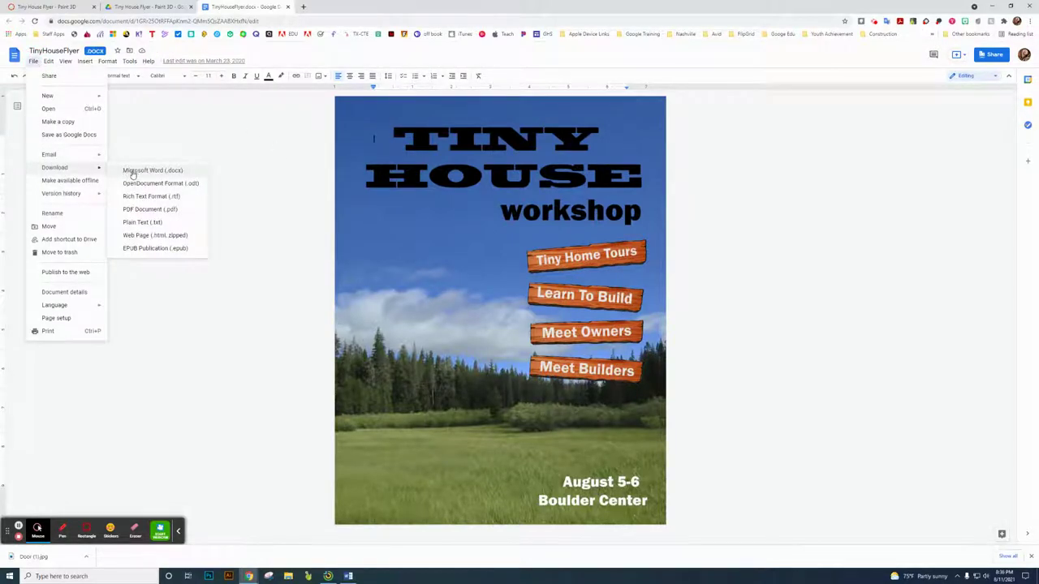
{"action": "left_click", "coordinate": [131, 171]}
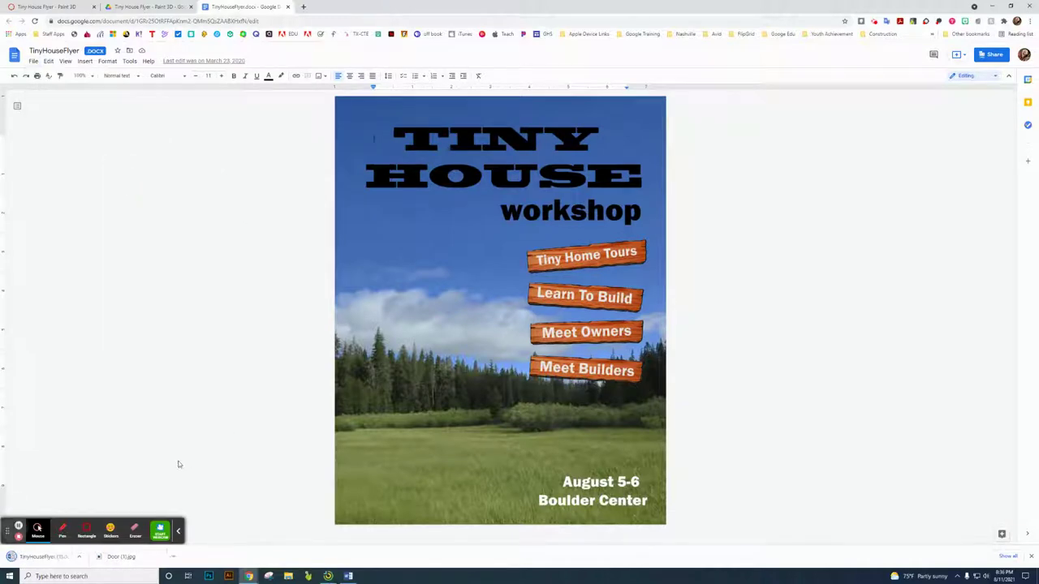
{"action": "left_click", "coordinate": [288, 7]}
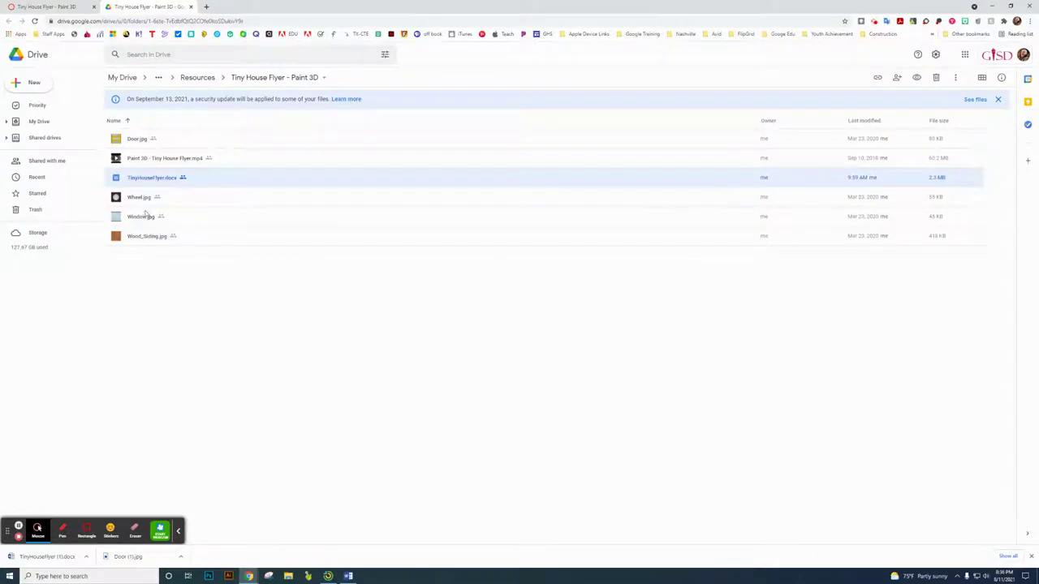
- Download Wheel.jpg from the Drive folder and close its preview
{"action": "double_click", "coordinate": [144, 198]}
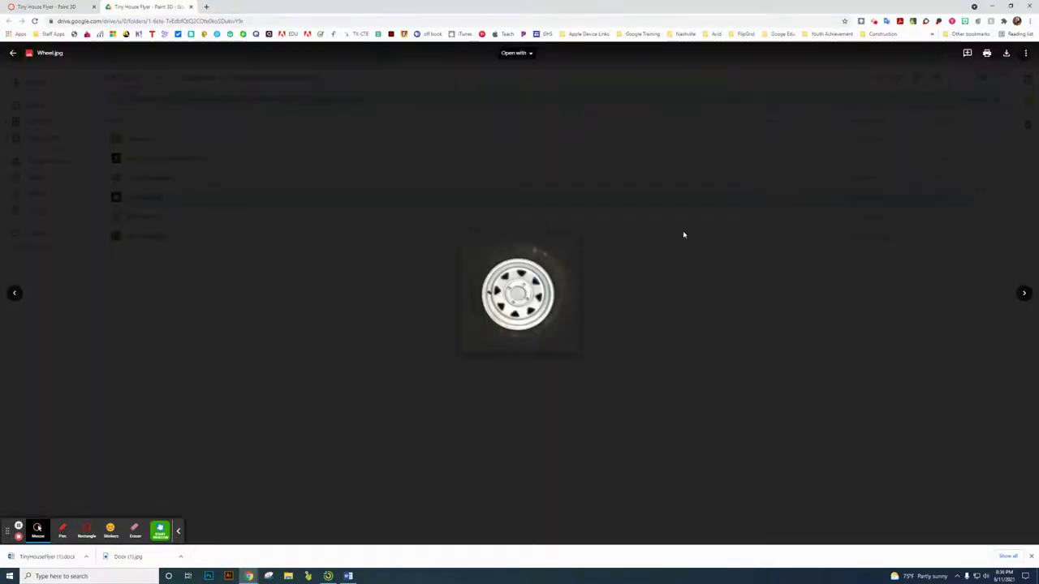
{"action": "left_click", "coordinate": [1007, 52]}
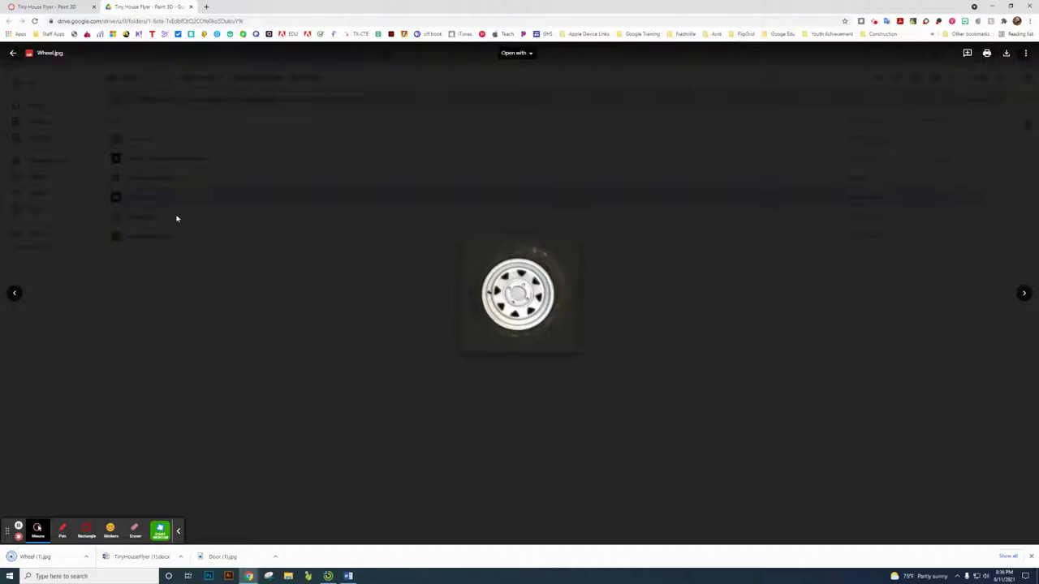
{"action": "left_click", "coordinate": [162, 274]}
- Download Window.jpg from the Drive folder and close its preview
{"action": "left_click", "coordinate": [145, 218]}
{"action": "double_click", "coordinate": [144, 218]}
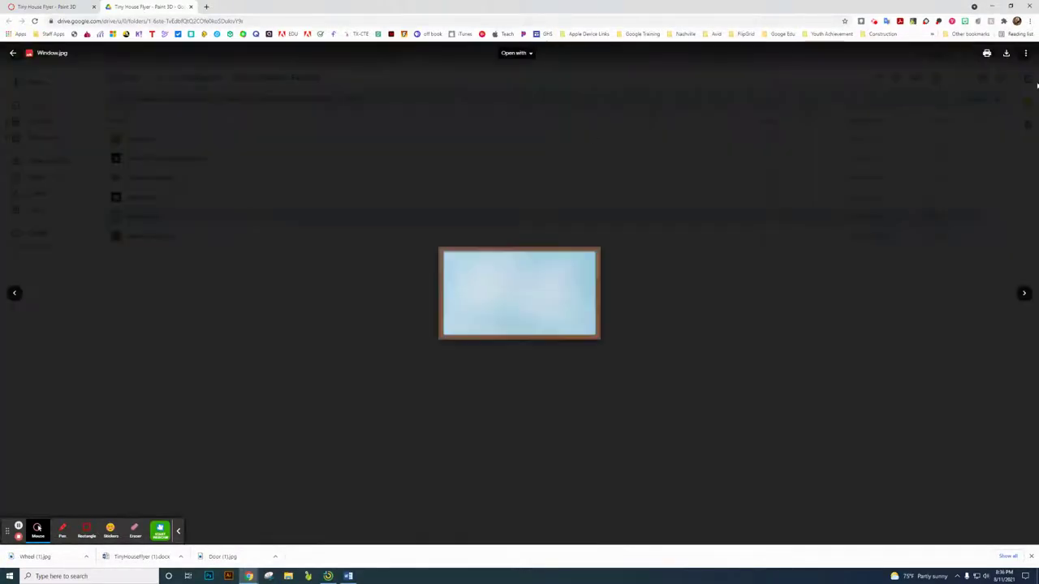
{"action": "left_click", "coordinate": [1006, 54]}
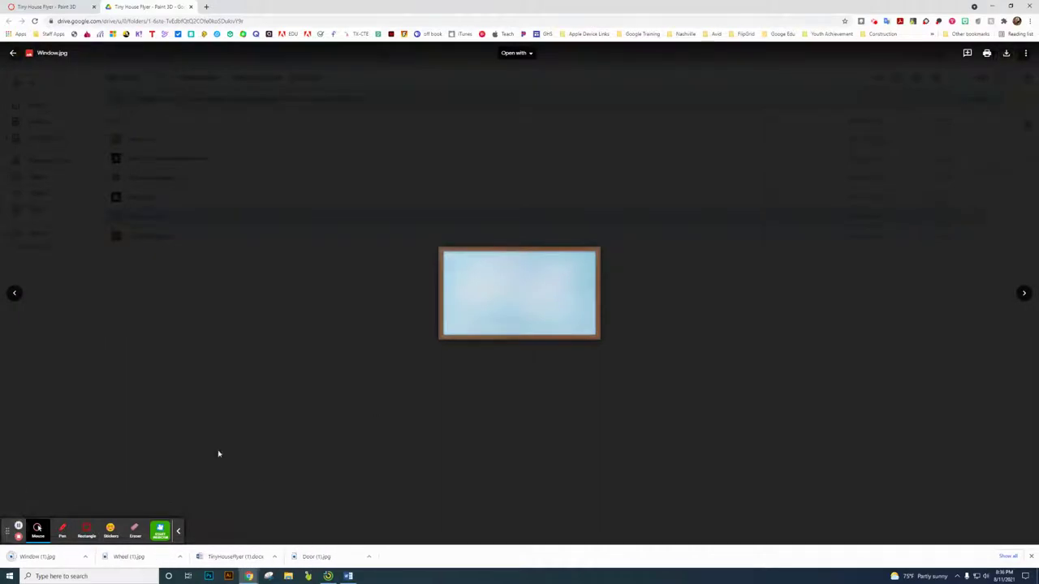
{"action": "left_click", "coordinate": [178, 357]}
- Download Wood_Siding.jpg from the Drive folder, then return to the assignment page and dismiss the downloads bar
{"action": "double_click", "coordinate": [142, 235]}
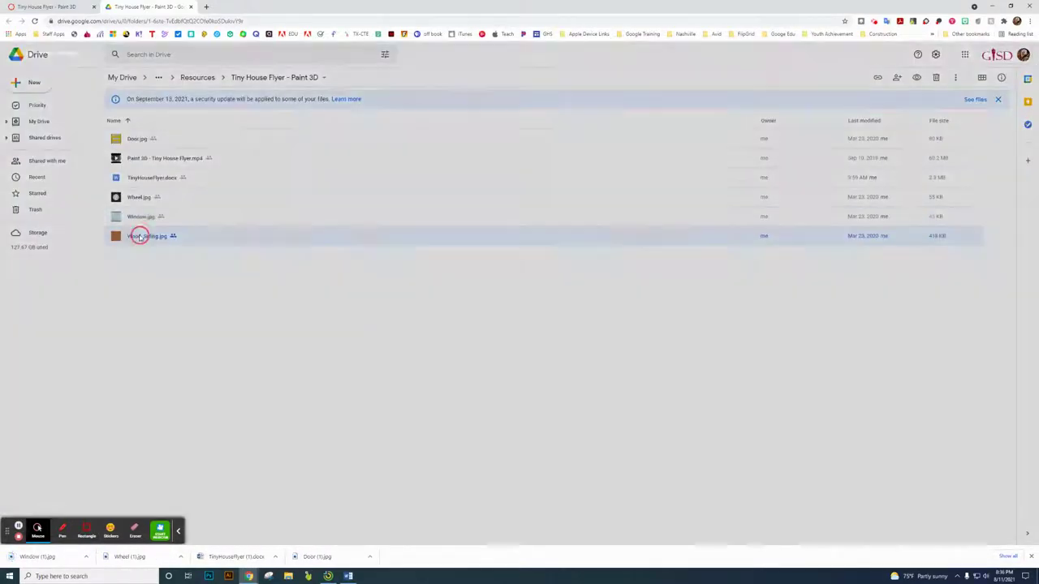
{"action": "left_click", "coordinate": [1006, 54]}
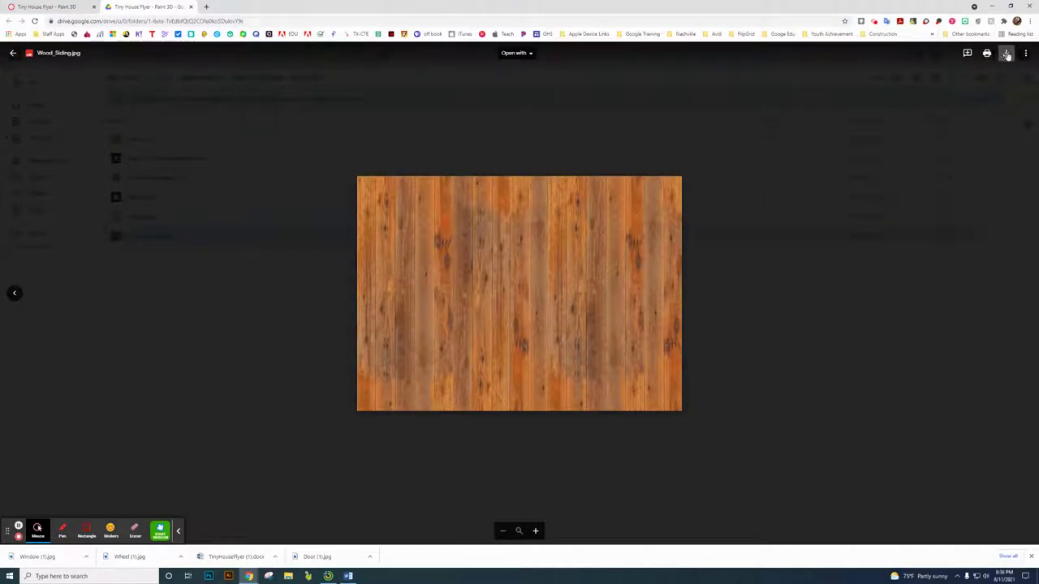
{"action": "left_click", "coordinate": [197, 385]}
{"action": "left_click", "coordinate": [177, 531]}
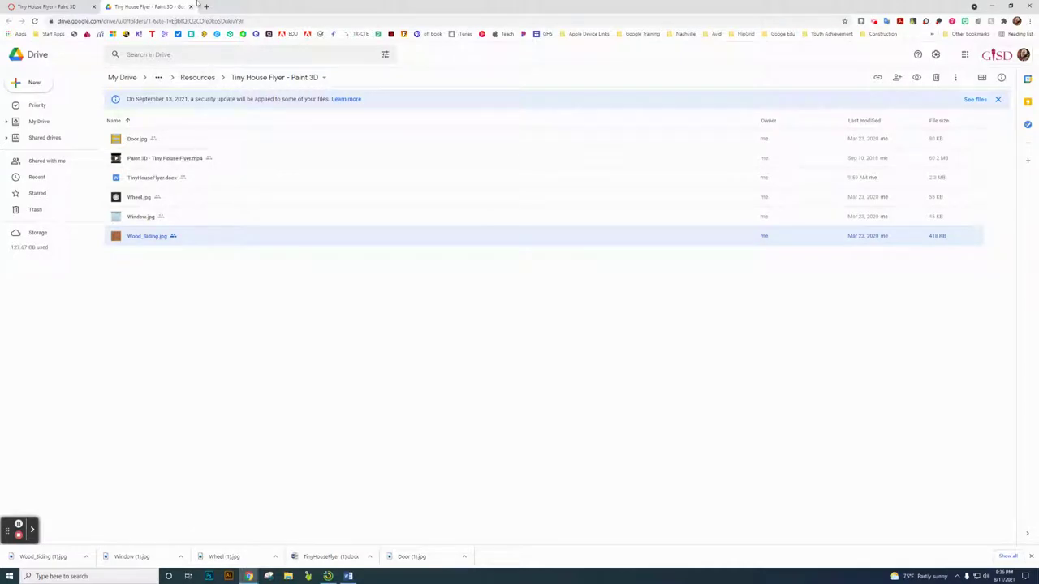
{"action": "left_click", "coordinate": [70, 8]}
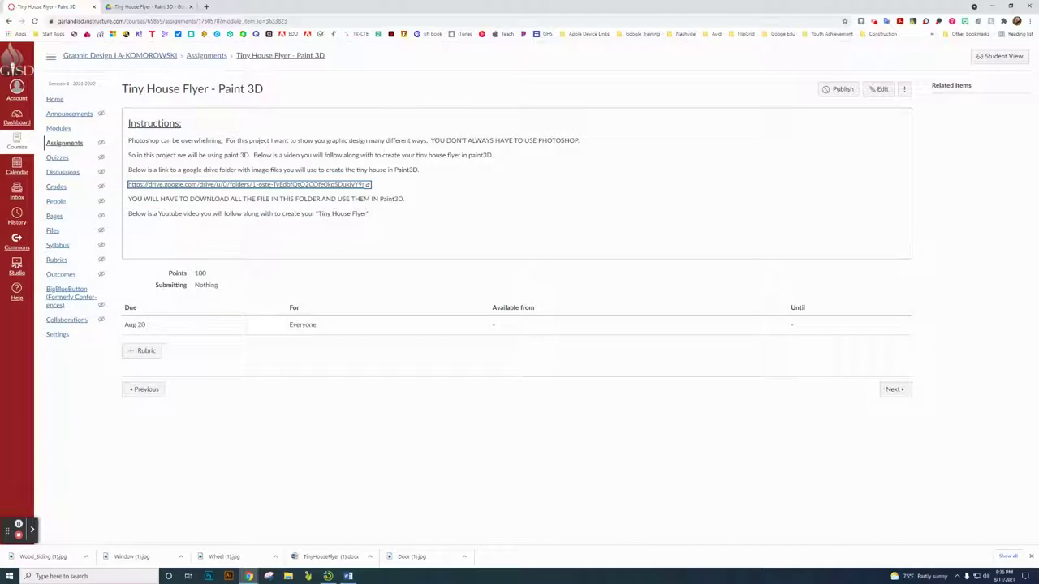
{"action": "left_click", "coordinate": [1031, 556]}
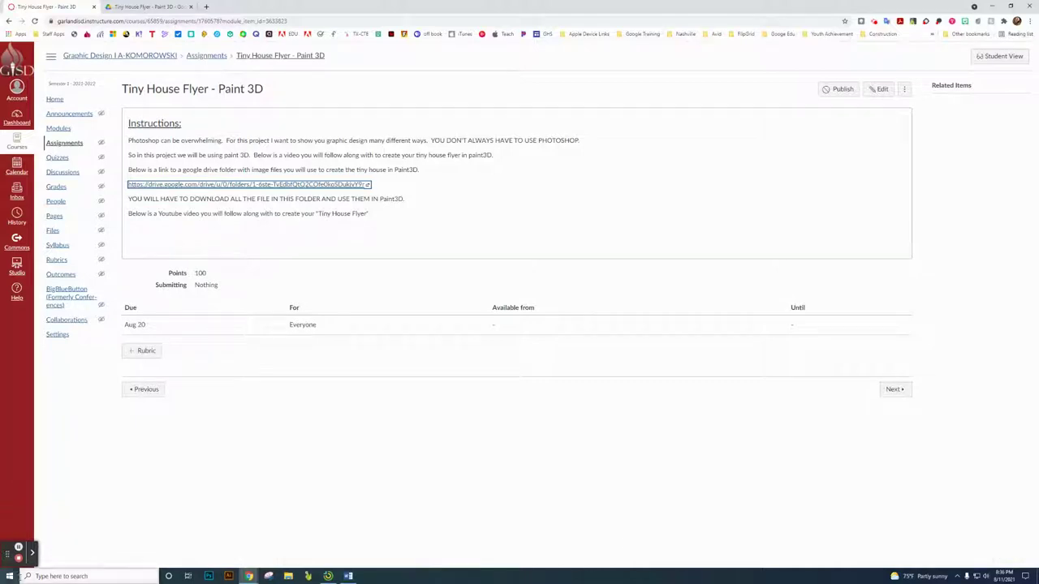
- Launch Paint 3D from the installed applications and create a new project
{"action": "left_click", "coordinate": [9, 577]}
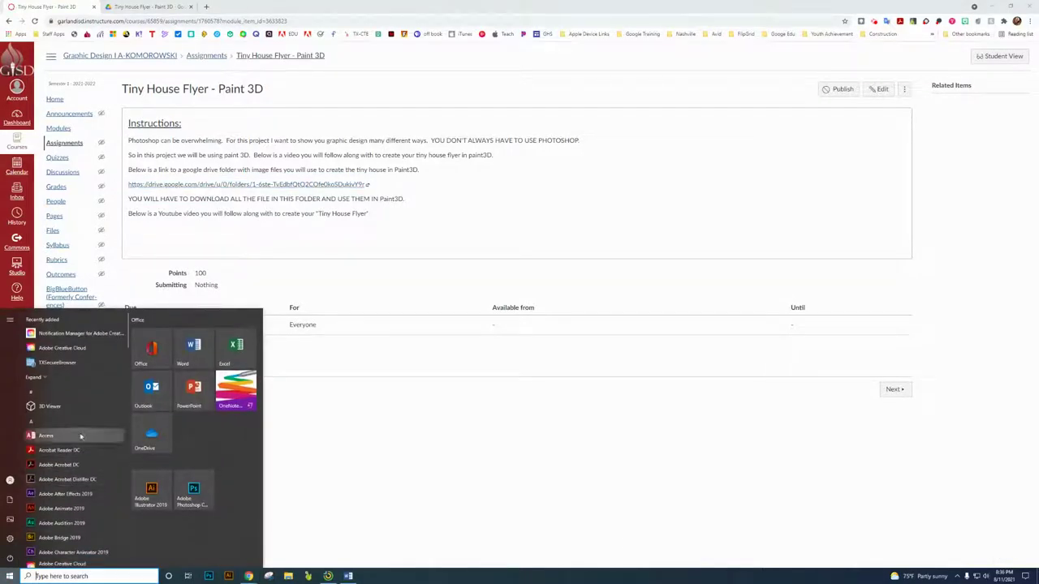
{"action": "scroll", "coordinate": [78, 394], "scroll_direction": "down", "scroll_amount": 3}
{"action": "scroll", "coordinate": [77, 396], "scroll_direction": "down", "scroll_amount": 10}
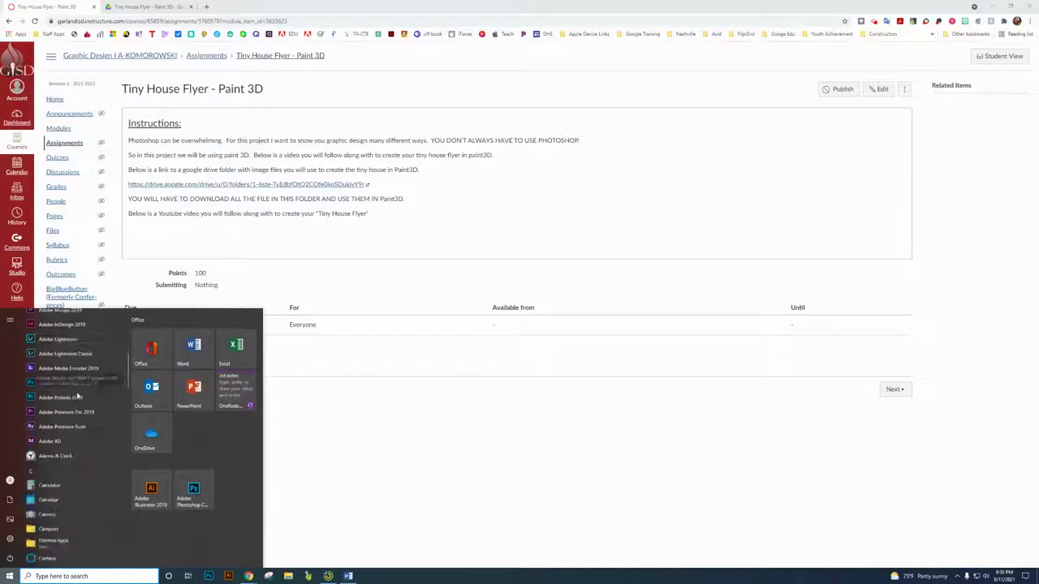
{"action": "scroll", "coordinate": [77, 396], "scroll_direction": "down", "scroll_amount": 3}
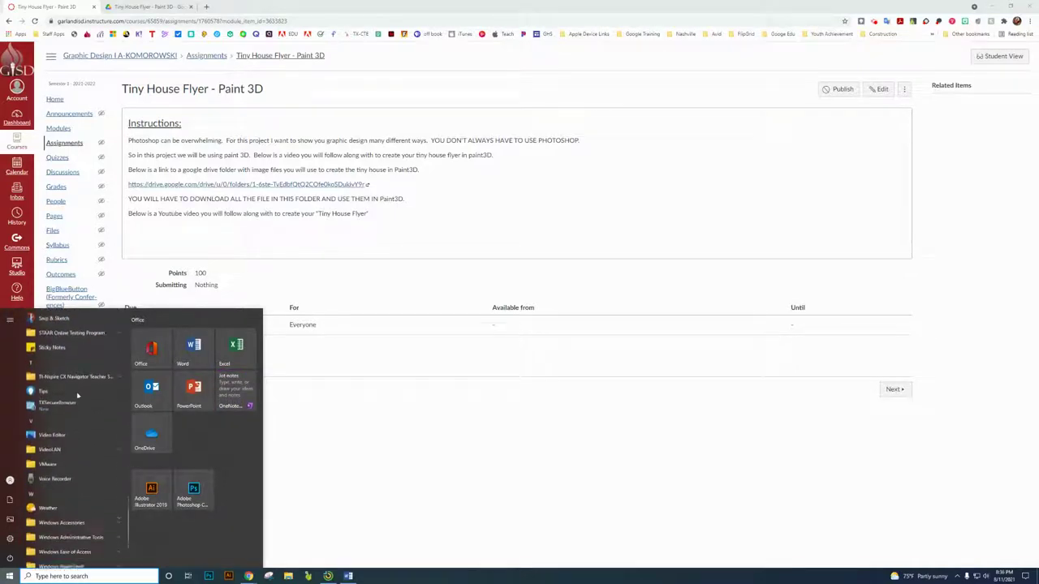
{"action": "scroll", "coordinate": [73, 469], "scroll_direction": "up", "scroll_amount": 4}
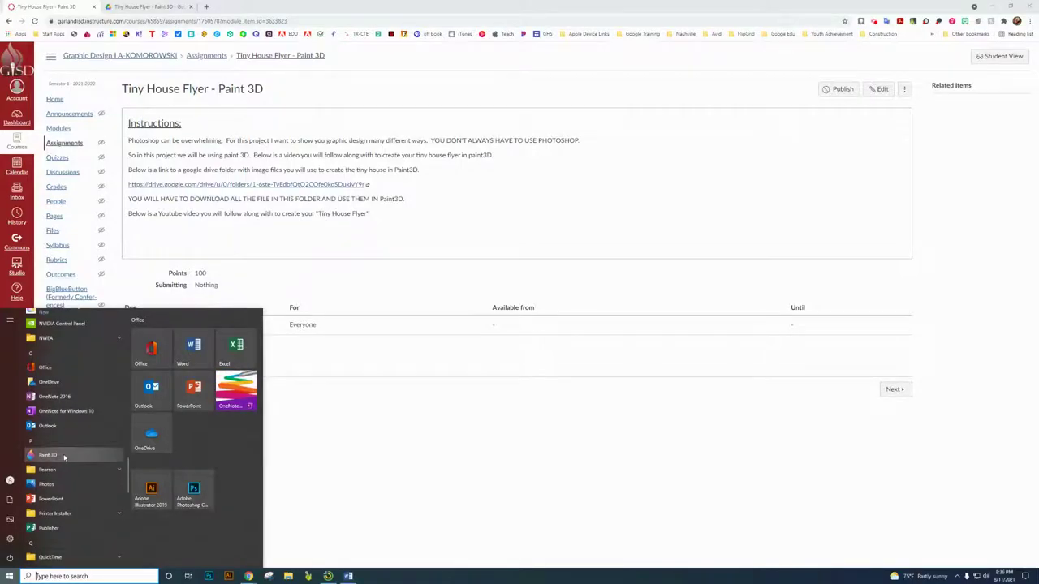
{"action": "left_click", "coordinate": [64, 455]}
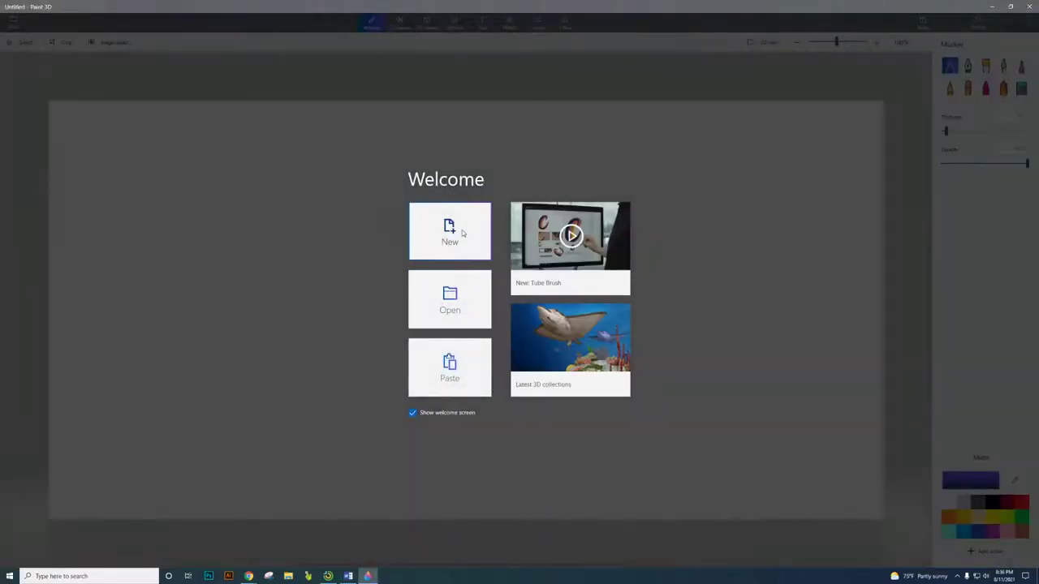
{"action": "left_click", "coordinate": [462, 232]}
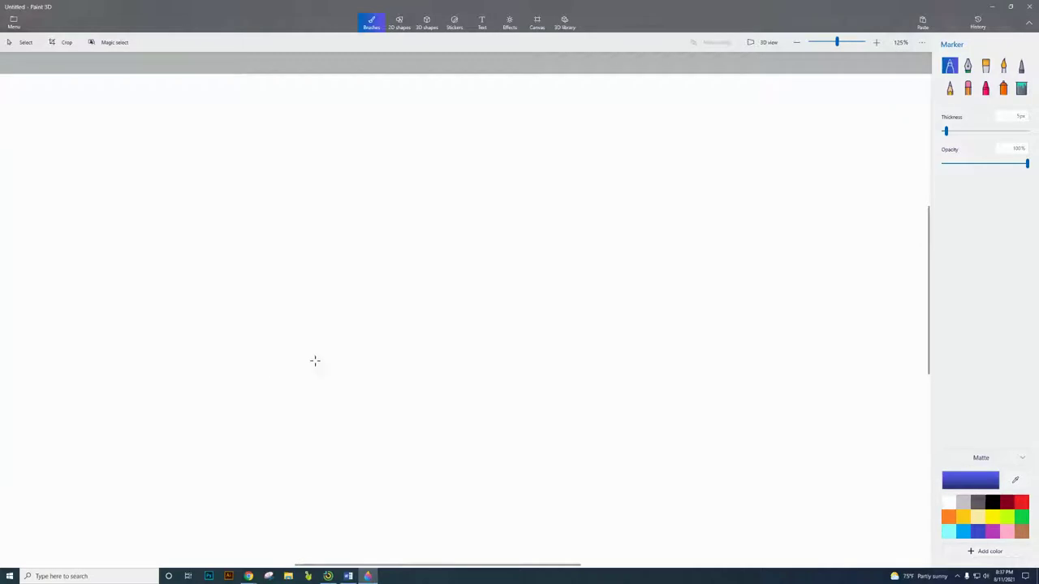
- Draw a black 3D cube as a wide rectangular block across the middle of the canvas
{"action": "scroll", "coordinate": [567, 272], "scroll_direction": "up", "scroll_amount": 2}
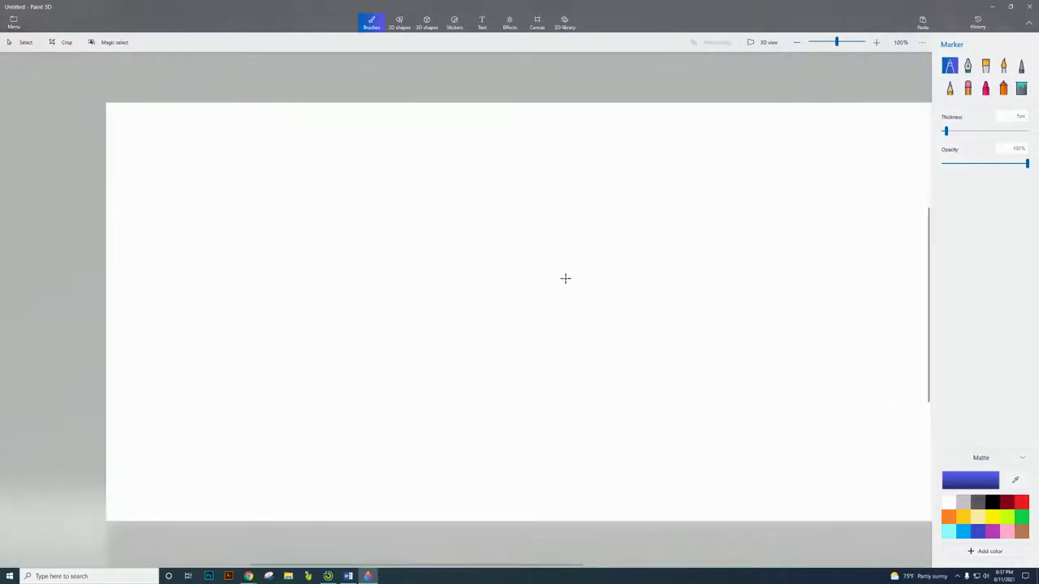
{"action": "scroll", "coordinate": [574, 302], "scroll_direction": "down", "scroll_amount": 2}
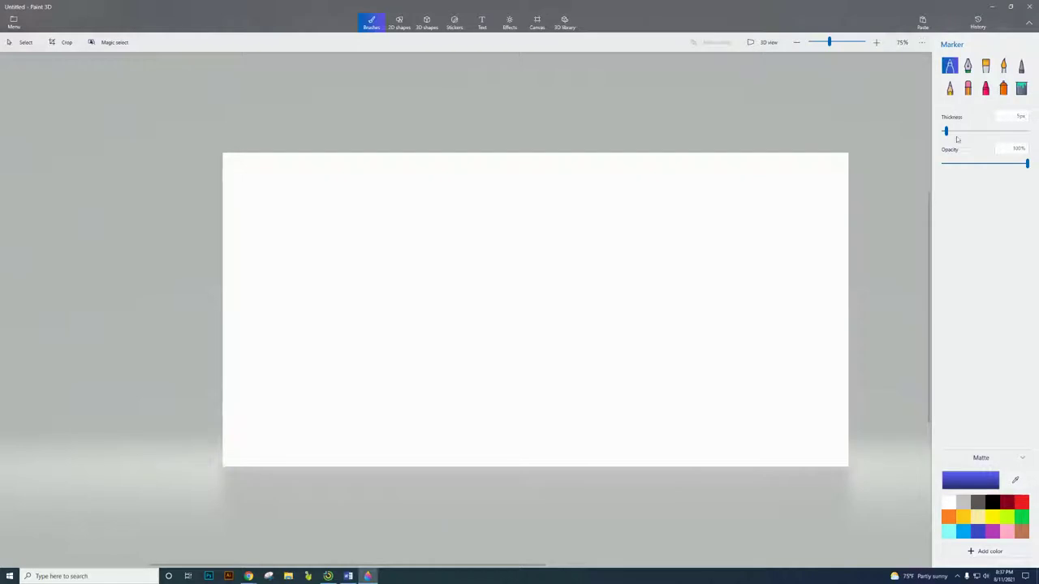
{"action": "left_click", "coordinate": [994, 504]}
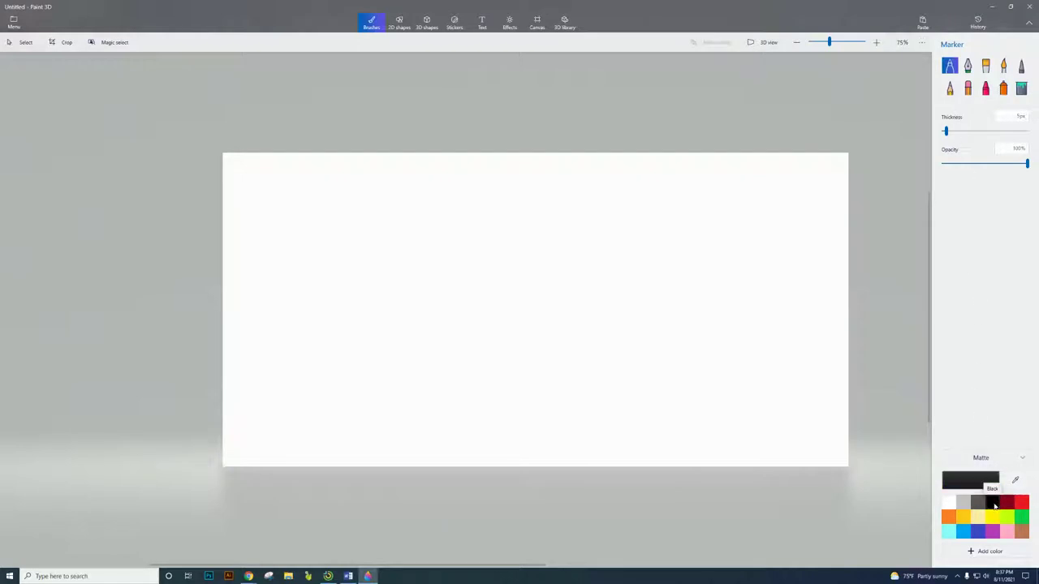
{"action": "left_click", "coordinate": [424, 24]}
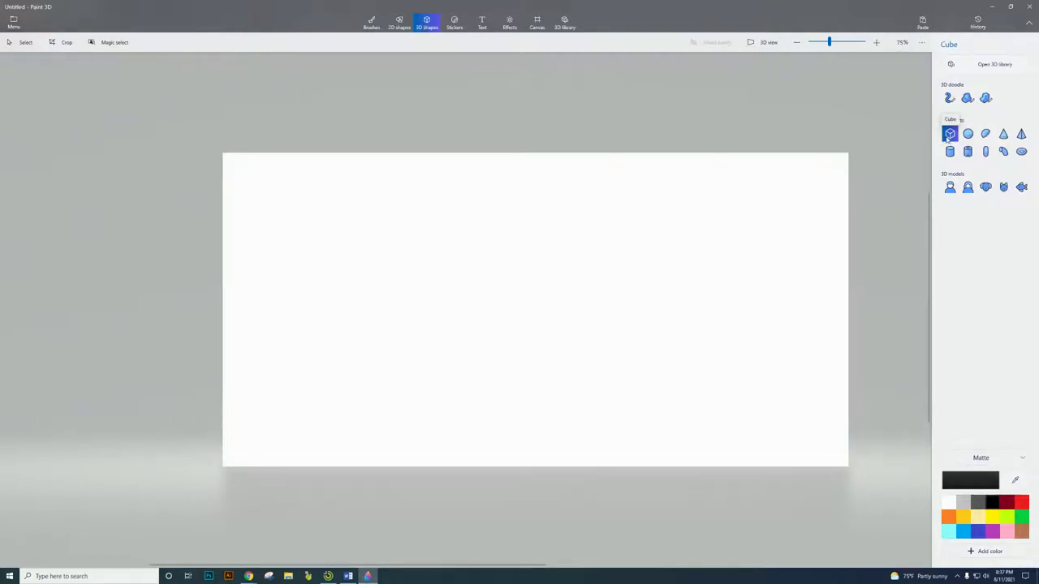
{"action": "left_click_drag", "start_coordinate": [372, 232], "coordinate": [712, 379]}
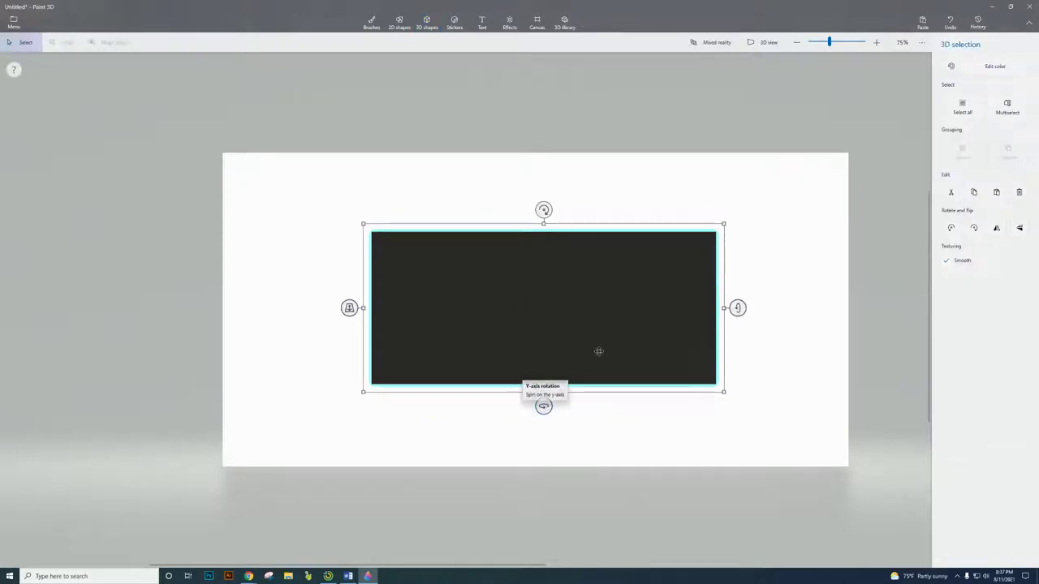
{"action": "mouse_move", "coordinate": [544, 406]}
{"action": "left_mouse_down"}
{"action": "mouse_move", "coordinate": [520, 406]}
{"action": "mouse_move", "coordinate": [593, 402]}
{"action": "mouse_move", "coordinate": [524, 441]}
{"action": "mouse_move", "coordinate": [489, 421]}
{"action": "mouse_move", "coordinate": [606, 420]}
{"action": "mouse_move", "coordinate": [544, 420]}
{"action": "left_mouse_up"}
{"action": "left_click_drag", "start_coordinate": [543, 420], "coordinate": [543, 420]}
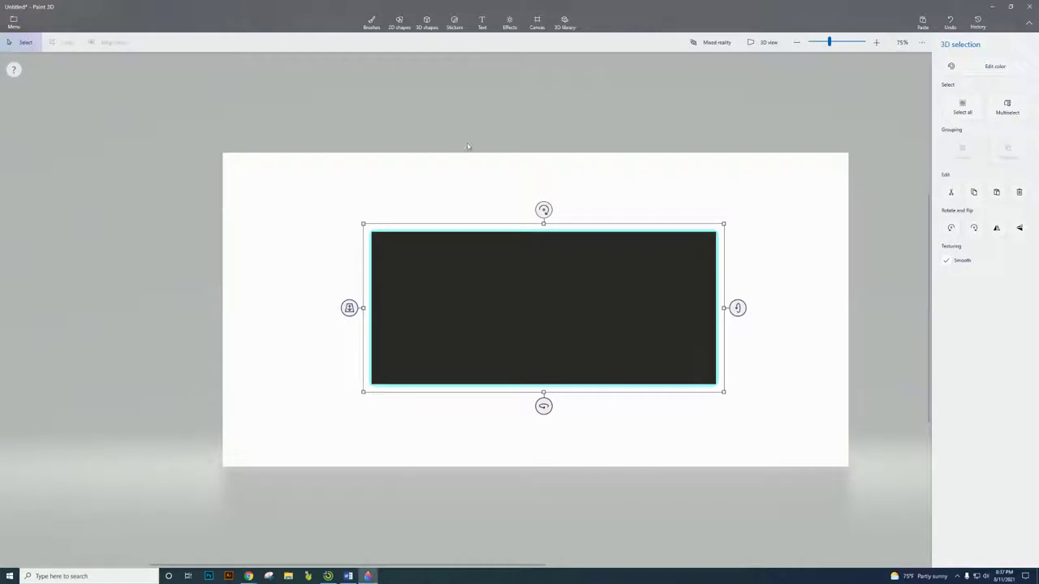
- Add Wood_Siding (1).jpg as a custom sticker and stretch it over the block's whole front face
{"action": "left_click", "coordinate": [455, 25]}
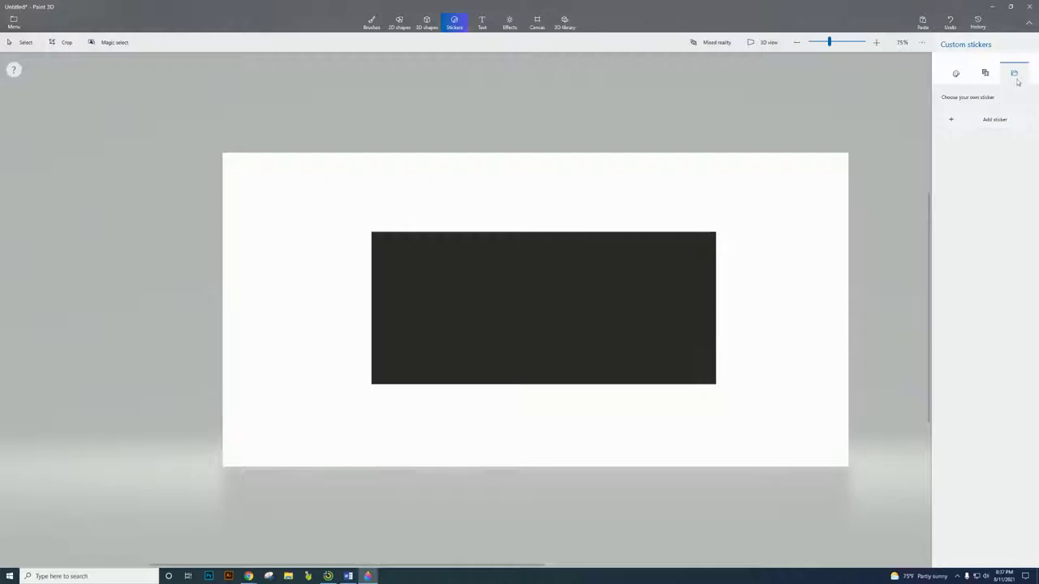
{"action": "left_click", "coordinate": [997, 123]}
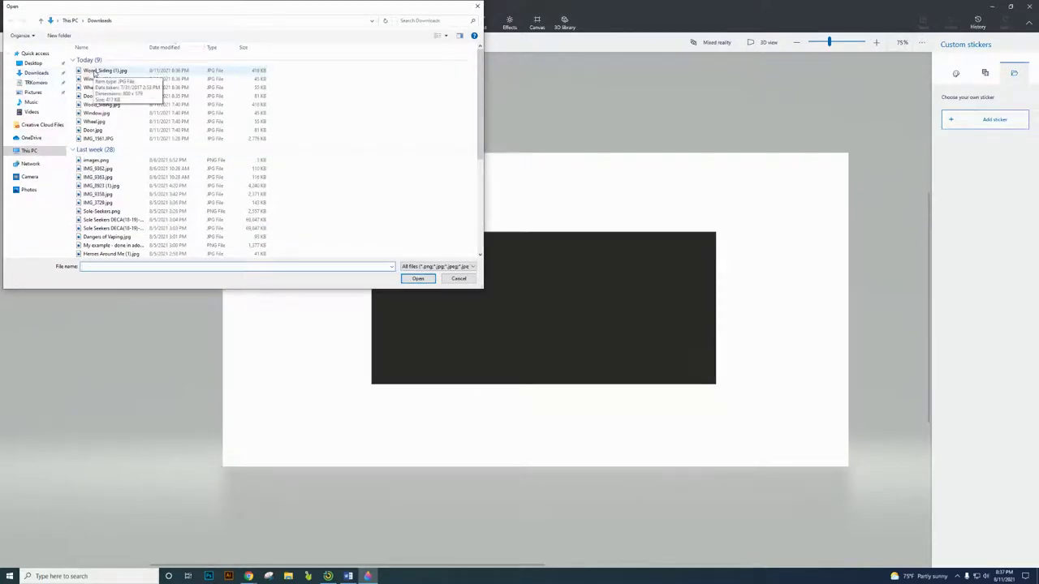
{"action": "left_click", "coordinate": [95, 72]}
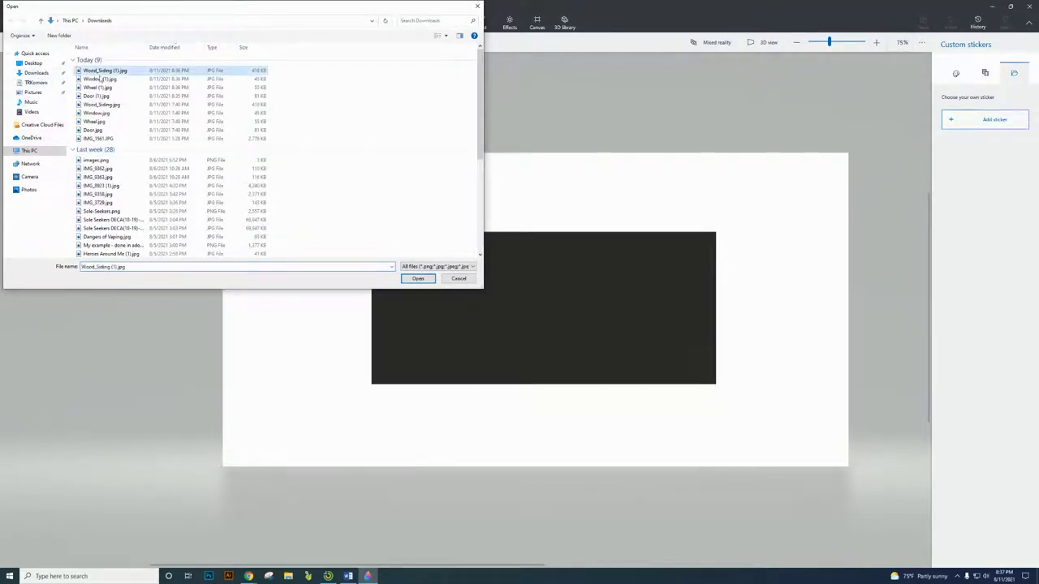
{"action": "left_click", "coordinate": [419, 279]}
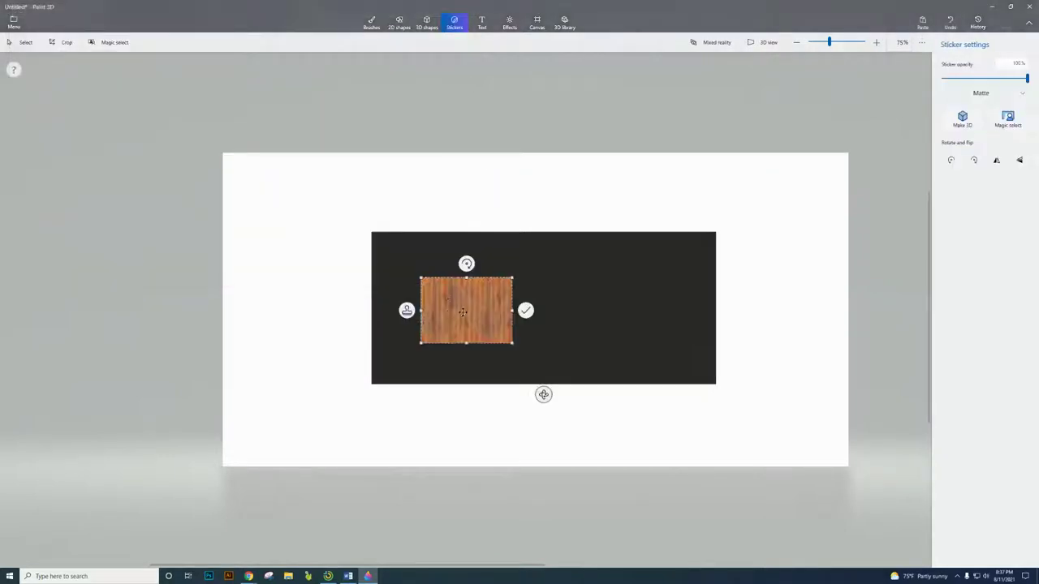
{"action": "left_click_drag", "start_coordinate": [459, 311], "coordinate": [409, 262]}
{"action": "left_click_drag", "start_coordinate": [462, 295], "coordinate": [717, 311]}
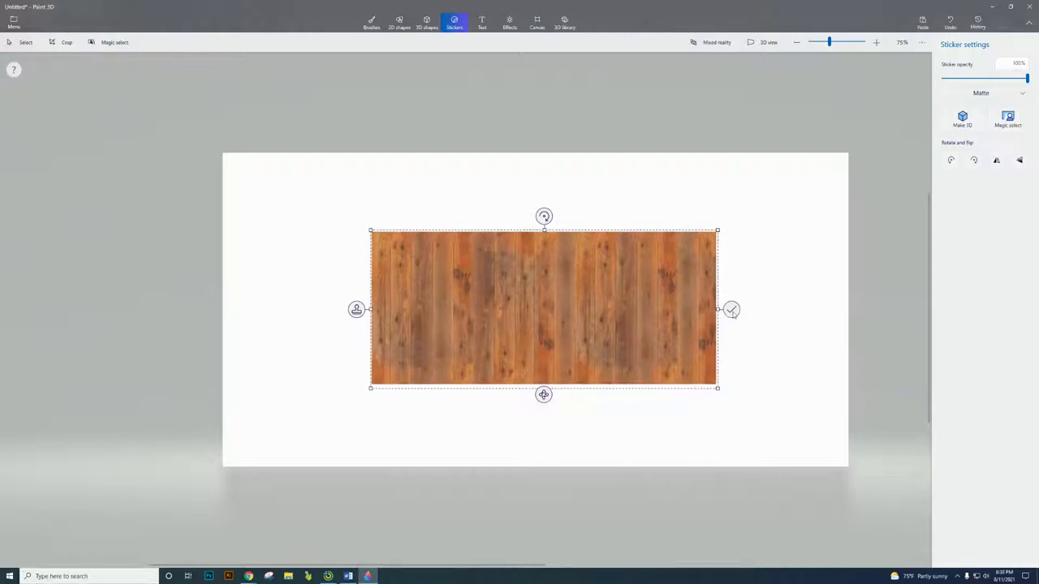
{"action": "left_click", "coordinate": [732, 310]}
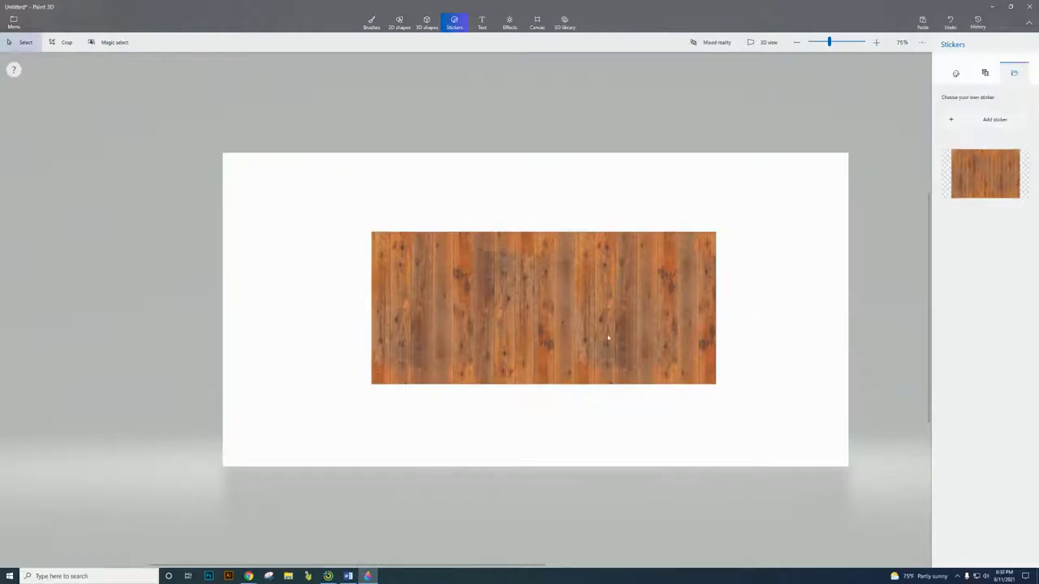
- Rotate the block a quarter turn about its vertical axis and cover the exposed square end with the wood siding sticker
{"action": "left_click", "coordinate": [558, 343]}
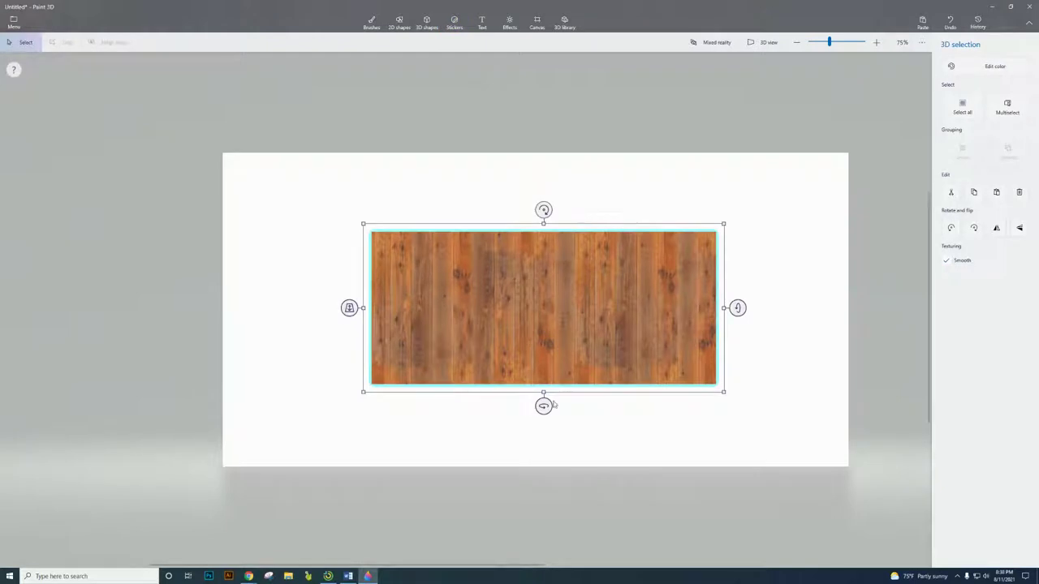
{"action": "left_click_drag", "start_coordinate": [544, 406], "coordinate": [375, 405]}
{"action": "key", "text": "ctrl"}
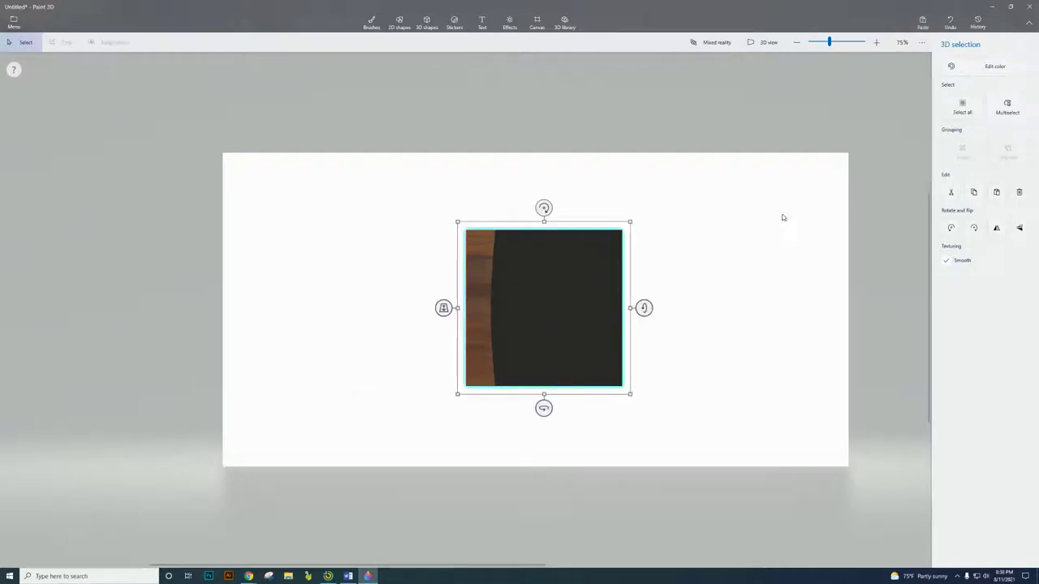
{"action": "left_click", "coordinate": [455, 22]}
{"action": "left_click", "coordinate": [985, 173]}
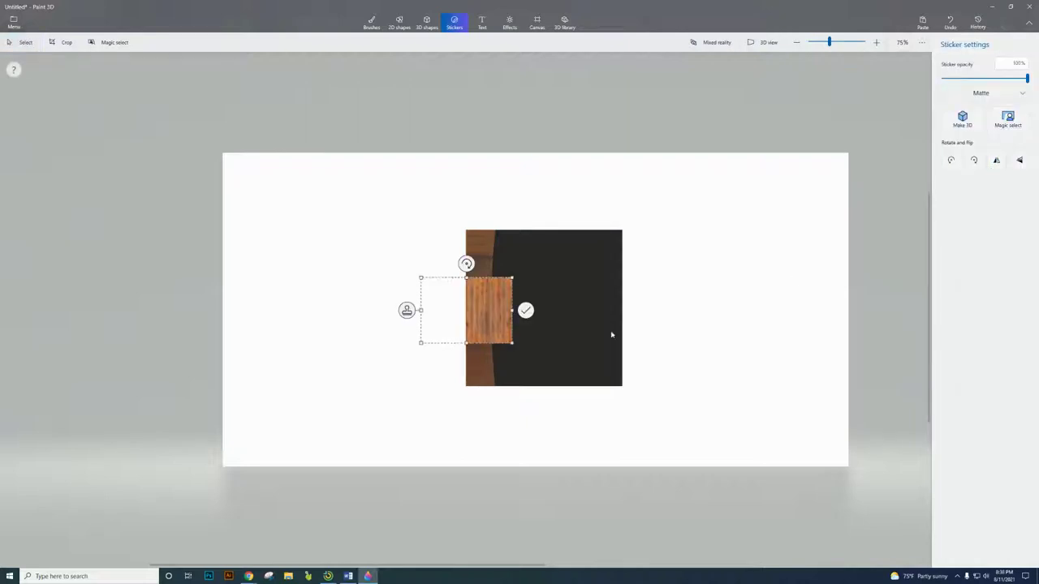
{"action": "left_click_drag", "start_coordinate": [476, 325], "coordinate": [447, 234]}
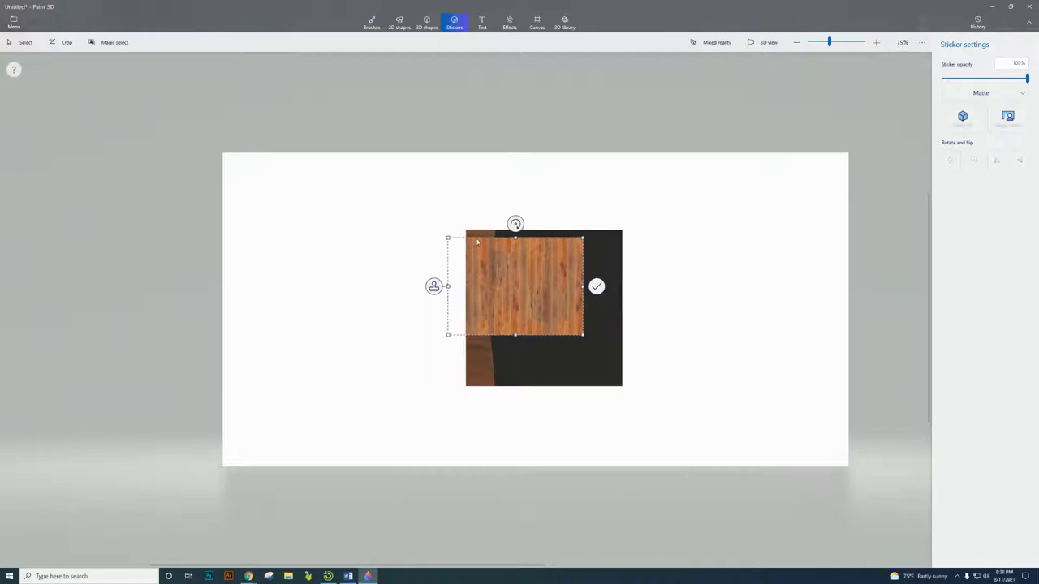
{"action": "left_click_drag", "start_coordinate": [505, 269], "coordinate": [530, 264]}
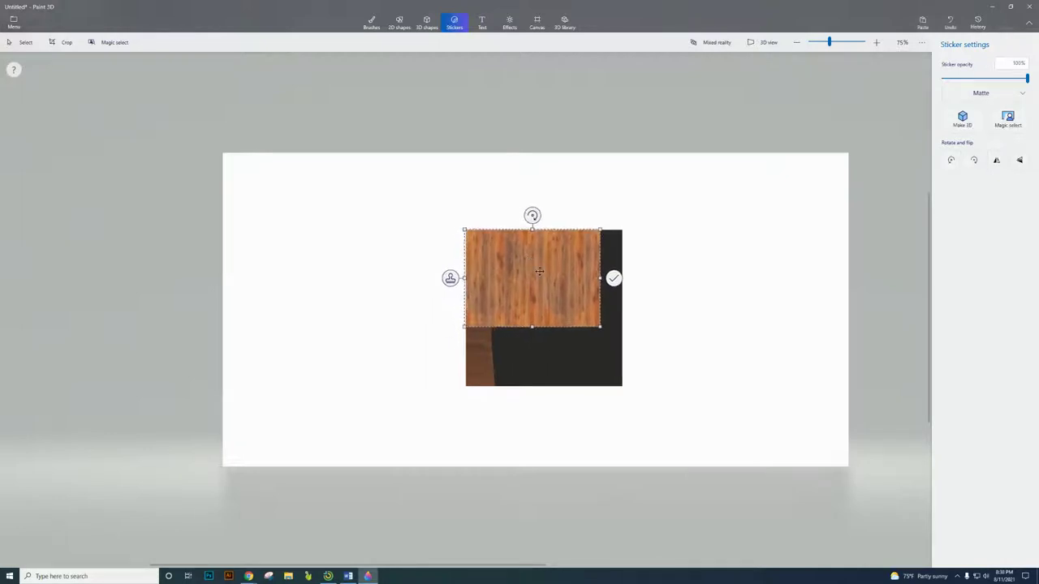
{"action": "left_click_drag", "start_coordinate": [601, 328], "coordinate": [623, 347]}
{"action": "left_click_drag", "start_coordinate": [544, 347], "coordinate": [545, 387]}
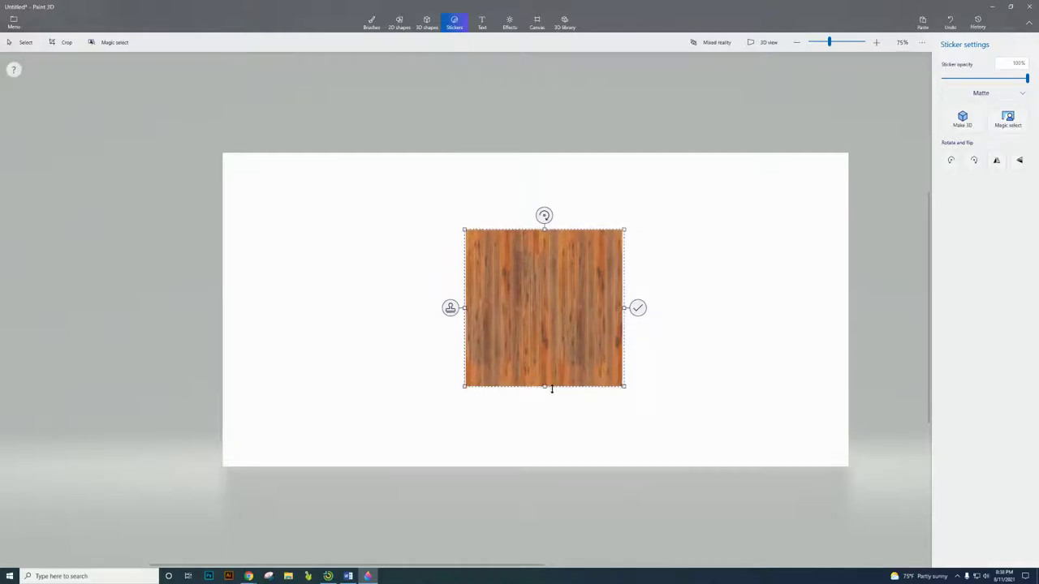
{"action": "left_click", "coordinate": [637, 309]}
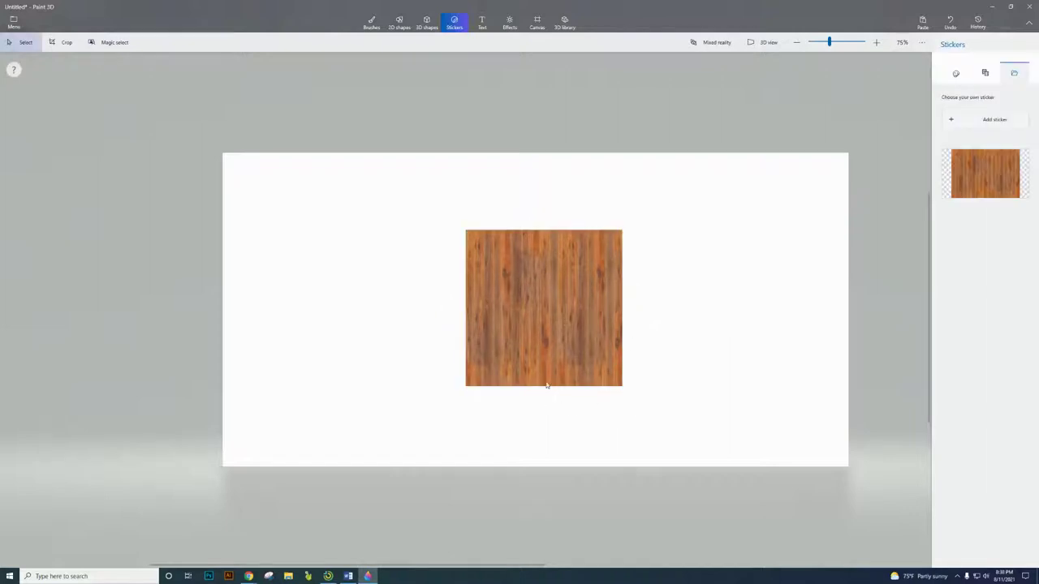
- Turn the block another quarter turn and cover its bare long back face with the wood siding sticker
{"action": "left_click", "coordinate": [564, 336]}
{"action": "left_click_drag", "start_coordinate": [543, 408], "coordinate": [434, 406]}
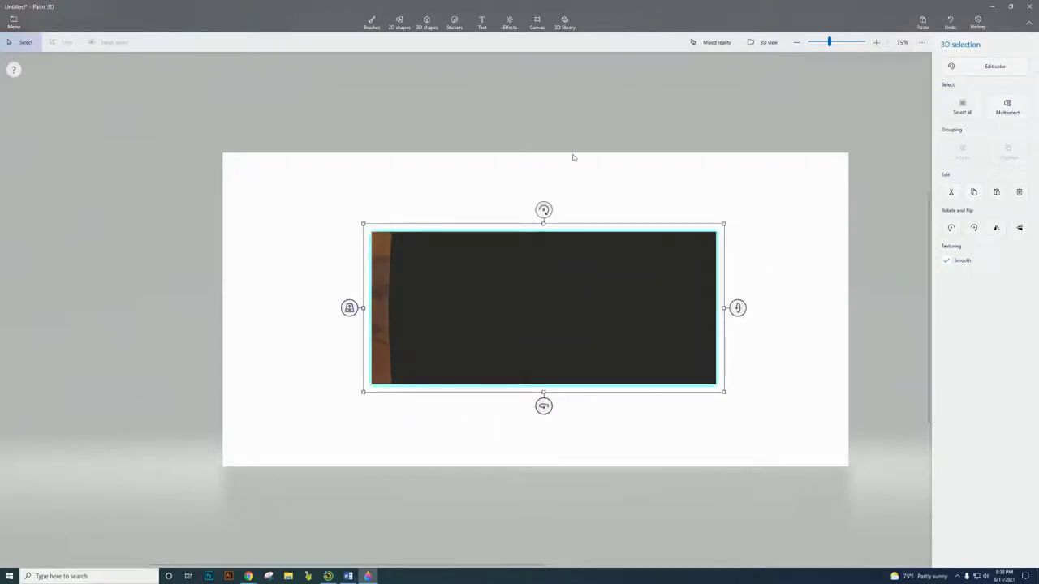
{"action": "left_click", "coordinate": [455, 23]}
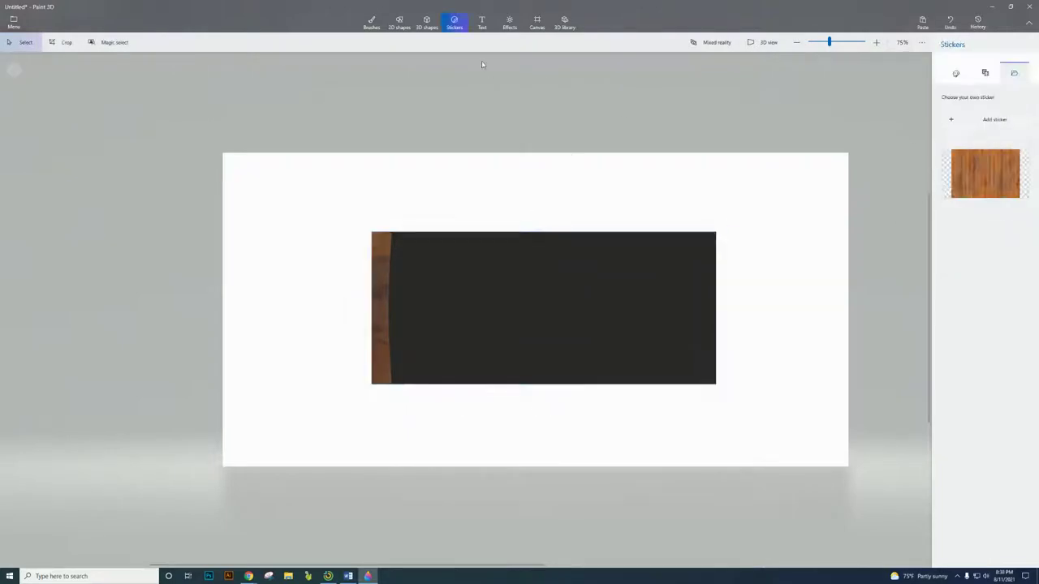
{"action": "left_click", "coordinate": [988, 172]}
{"action": "left_click_drag", "start_coordinate": [440, 307], "coordinate": [389, 258]}
{"action": "left_click_drag", "start_coordinate": [461, 297], "coordinate": [590, 367]}
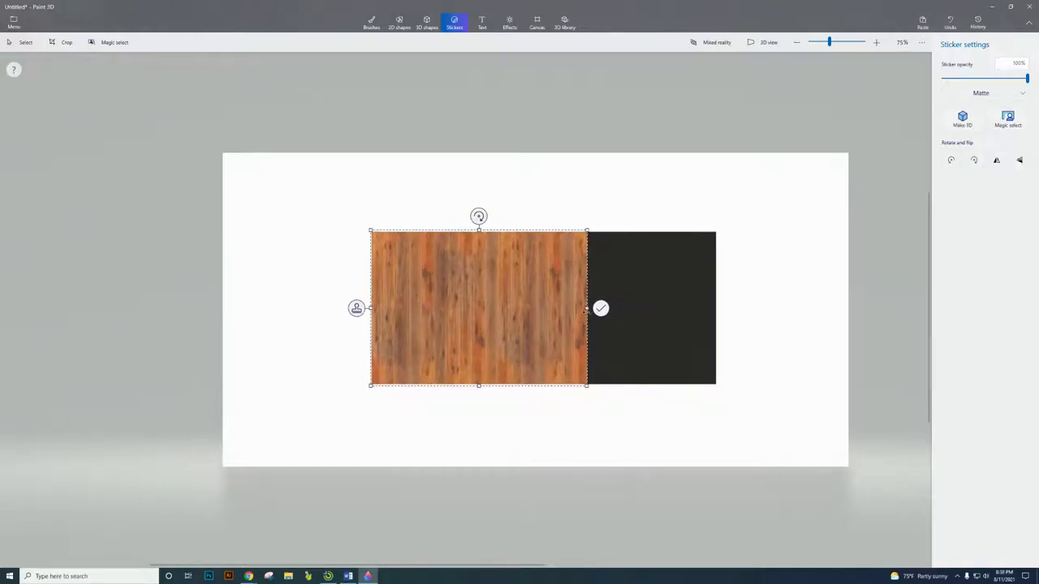
{"action": "left_click_drag", "start_coordinate": [586, 309], "coordinate": [718, 309]}
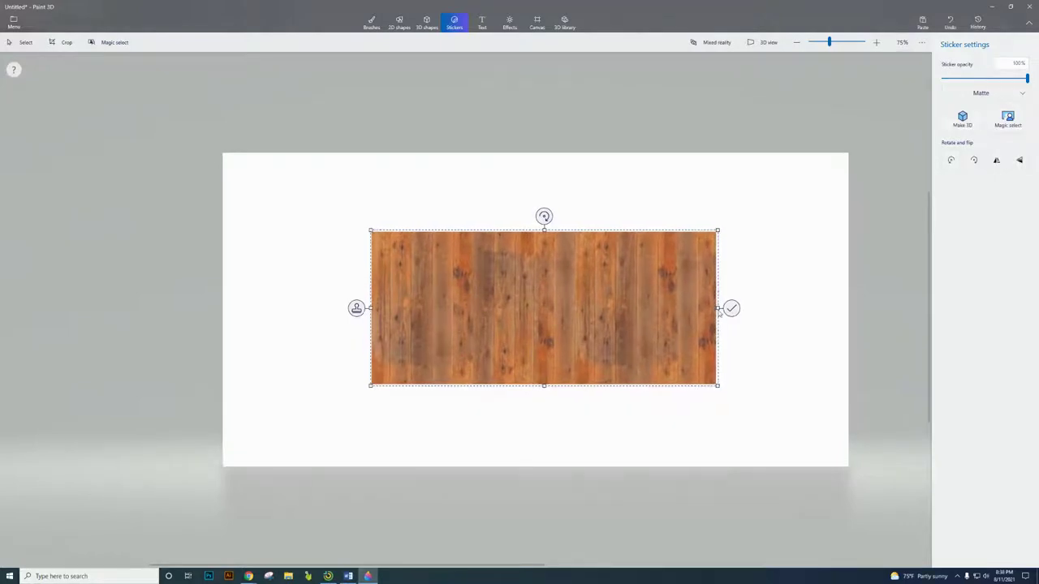
{"action": "left_click", "coordinate": [732, 309]}
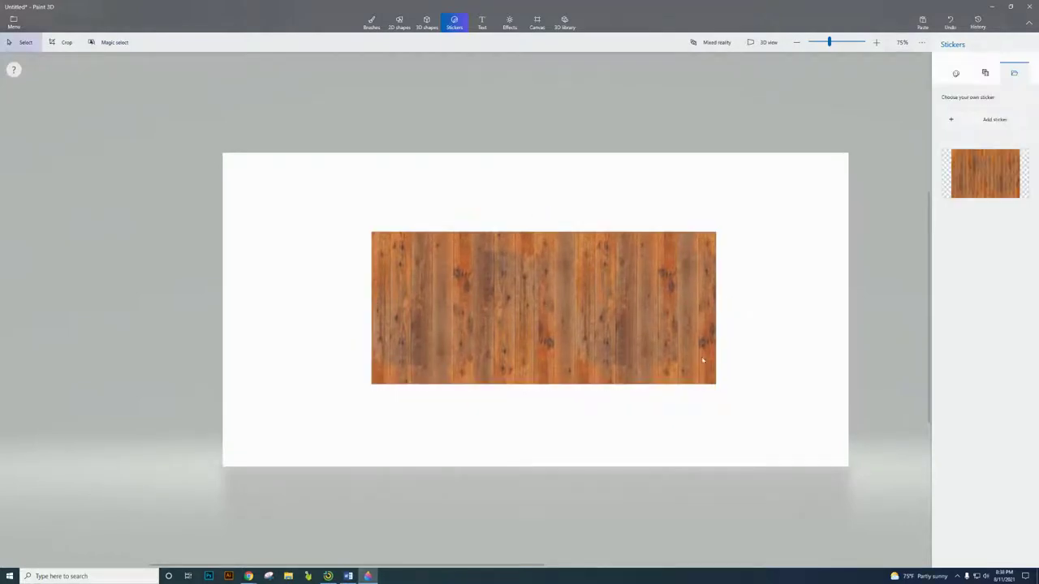
- Turn the block to its remaining bare end and cover that square face with the wood siding sticker
{"action": "left_click", "coordinate": [536, 366]}
{"action": "left_click_drag", "start_coordinate": [543, 406], "coordinate": [379, 420]}
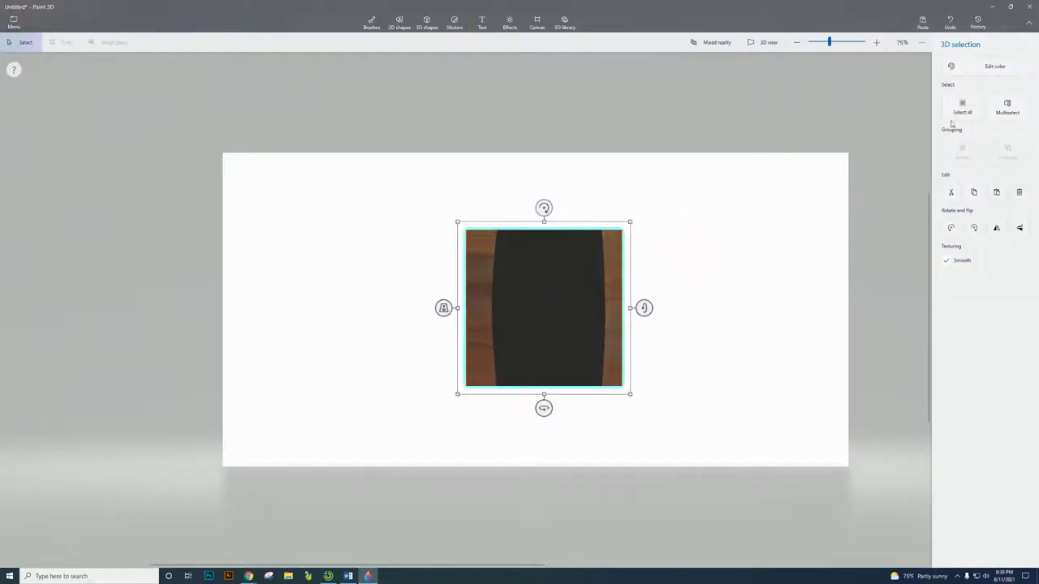
{"action": "left_click", "coordinate": [455, 23]}
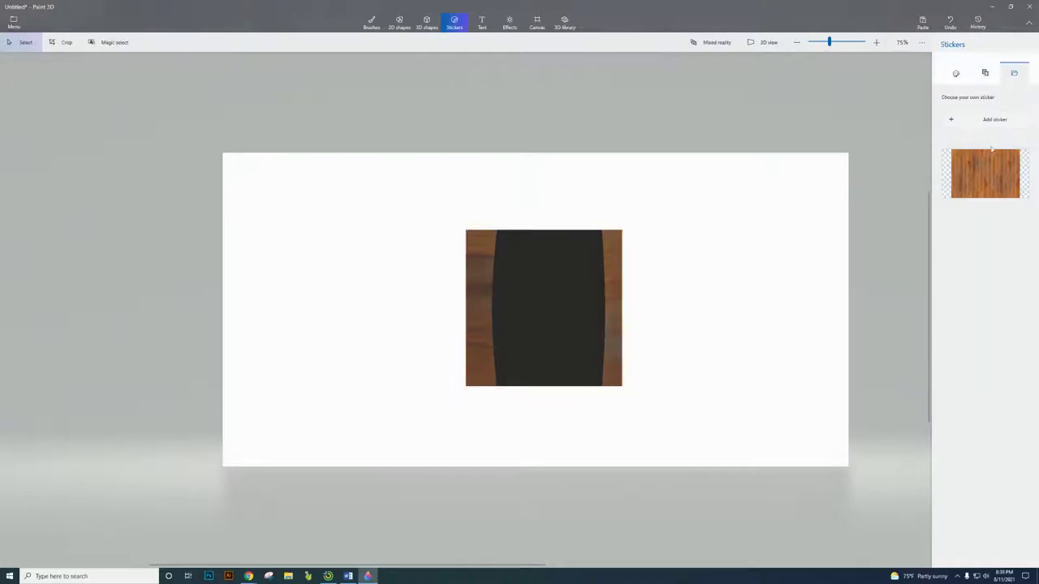
{"action": "left_click", "coordinate": [986, 171]}
{"action": "left_click_drag", "start_coordinate": [471, 305], "coordinate": [522, 264]}
{"action": "left_click_drag", "start_coordinate": [554, 295], "coordinate": [548, 387]}
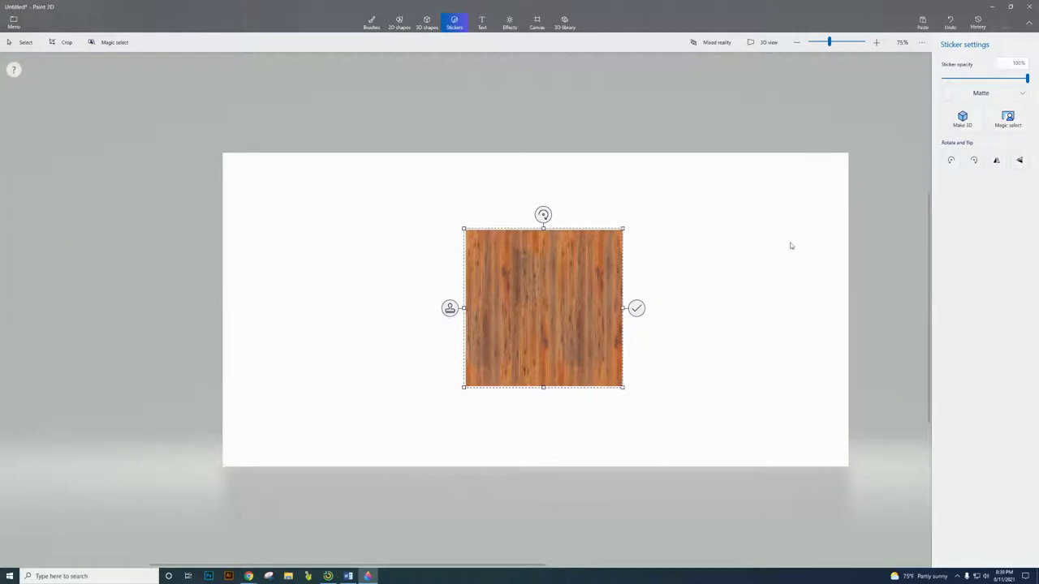
{"action": "left_click", "coordinate": [637, 309]}
- Rotate the block a quarter turn so a long wood-sided face points forward, and deselect it
{"action": "left_click", "coordinate": [550, 367]}
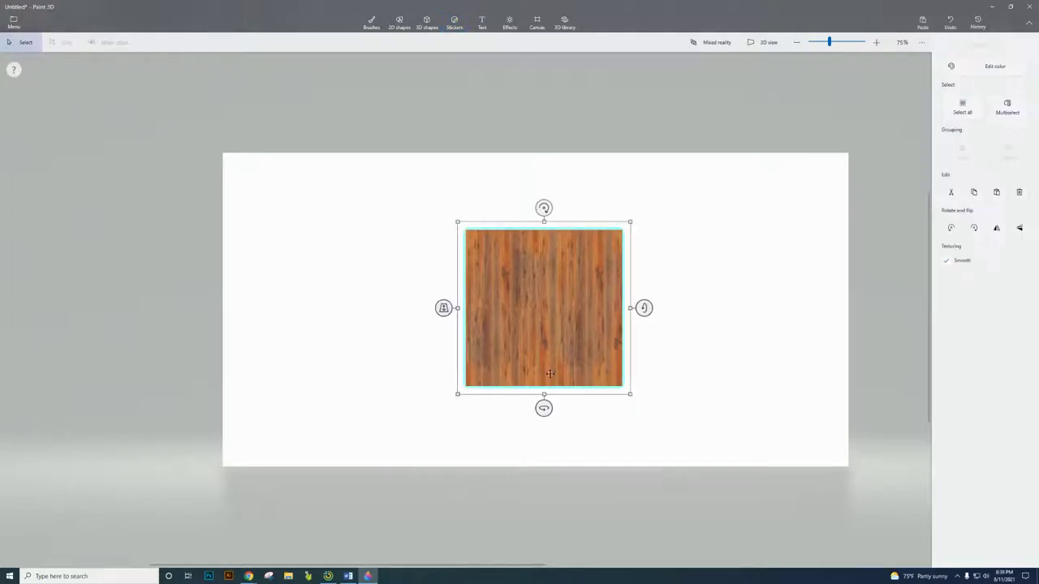
{"action": "left_click_drag", "start_coordinate": [543, 408], "coordinate": [654, 397]}
{"action": "left_click", "coordinate": [785, 320]}
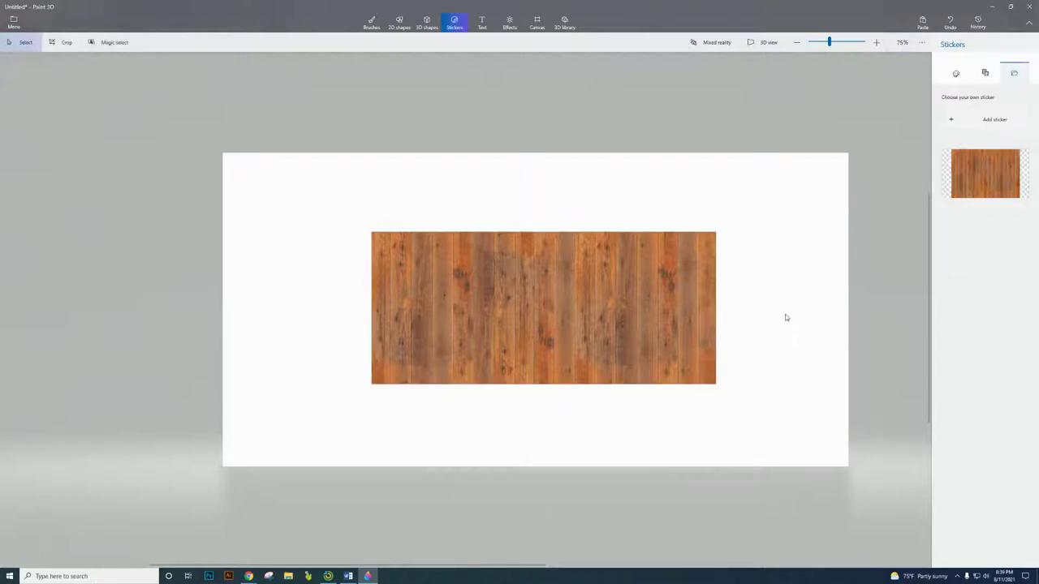
- Draw a short, wide black 3D cylinder just below the left part of the block
{"action": "left_click", "coordinate": [426, 20]}
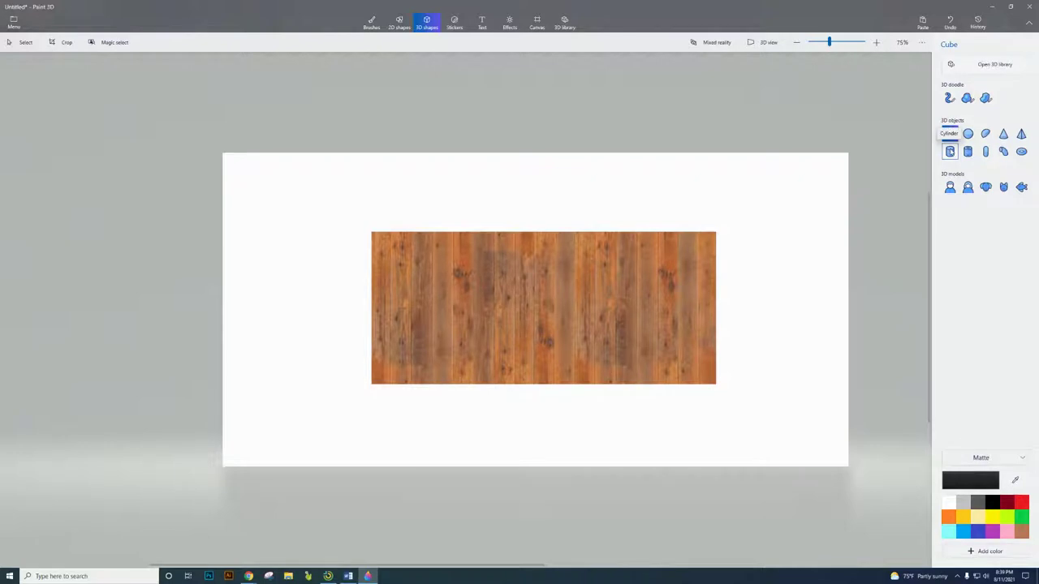
{"action": "left_click", "coordinate": [950, 151]}
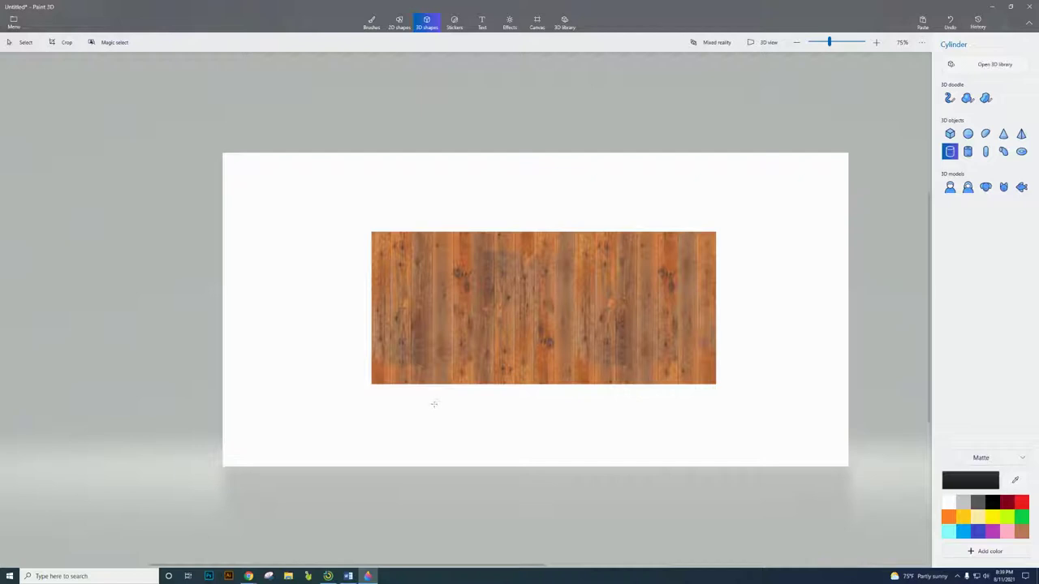
{"action": "left_click_drag", "start_coordinate": [437, 401], "coordinate": [495, 415]}
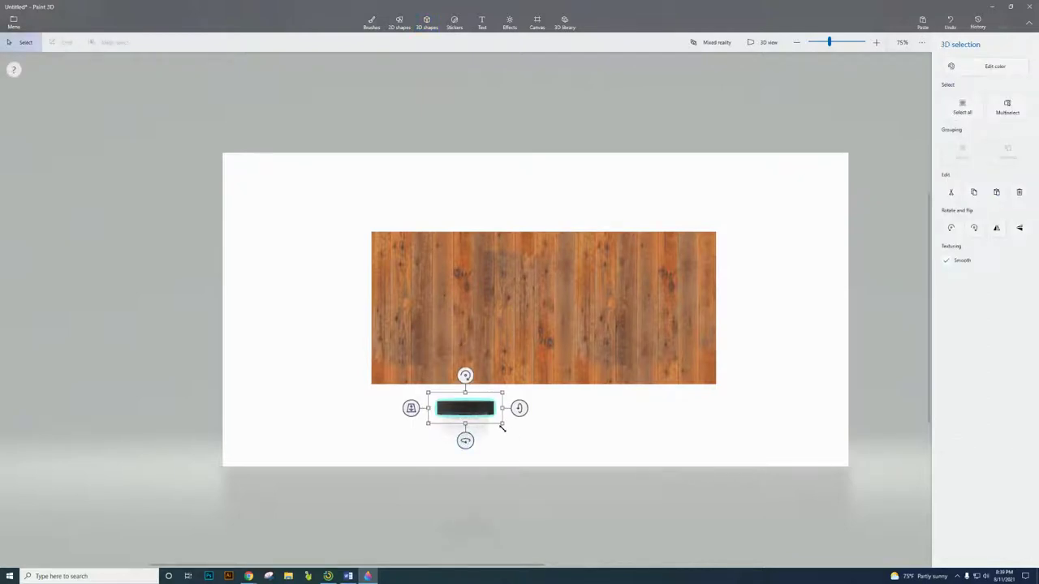
- Tilt the cylinder 90° so its round face points forward, and place it just under the block's left part
{"action": "left_click_drag", "start_coordinate": [519, 409], "coordinate": [518, 427]}
{"action": "key", "text": "ctrl"}
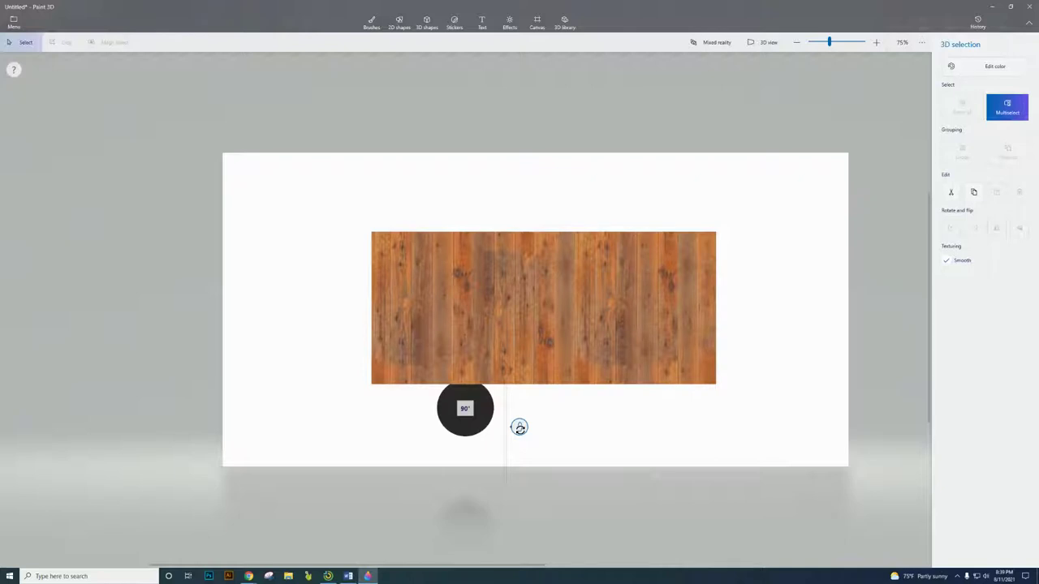
{"action": "left_click_drag", "start_coordinate": [519, 427], "coordinate": [519, 429]}
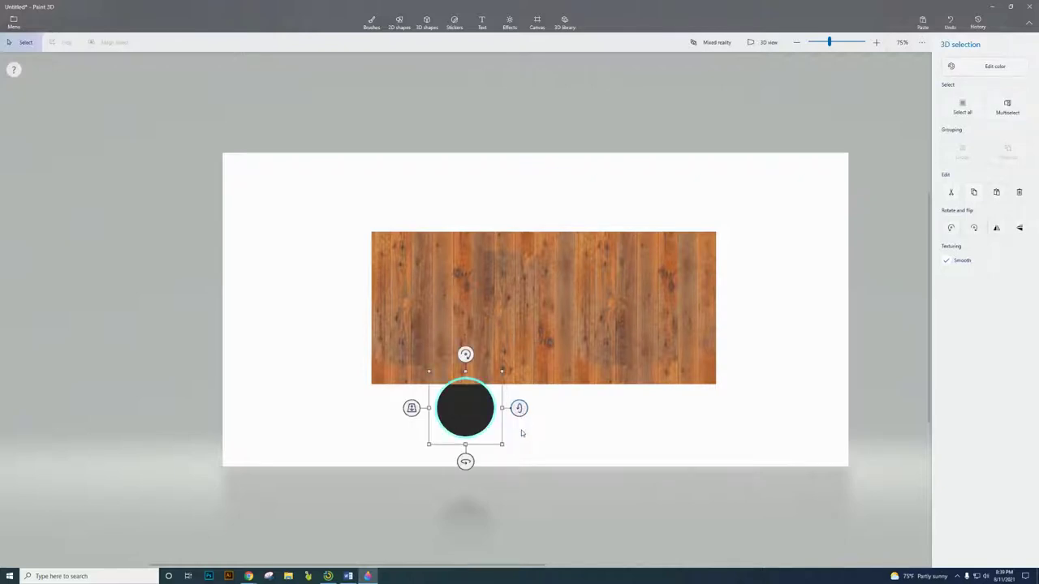
{"action": "left_click_drag", "start_coordinate": [468, 408], "coordinate": [447, 420]}
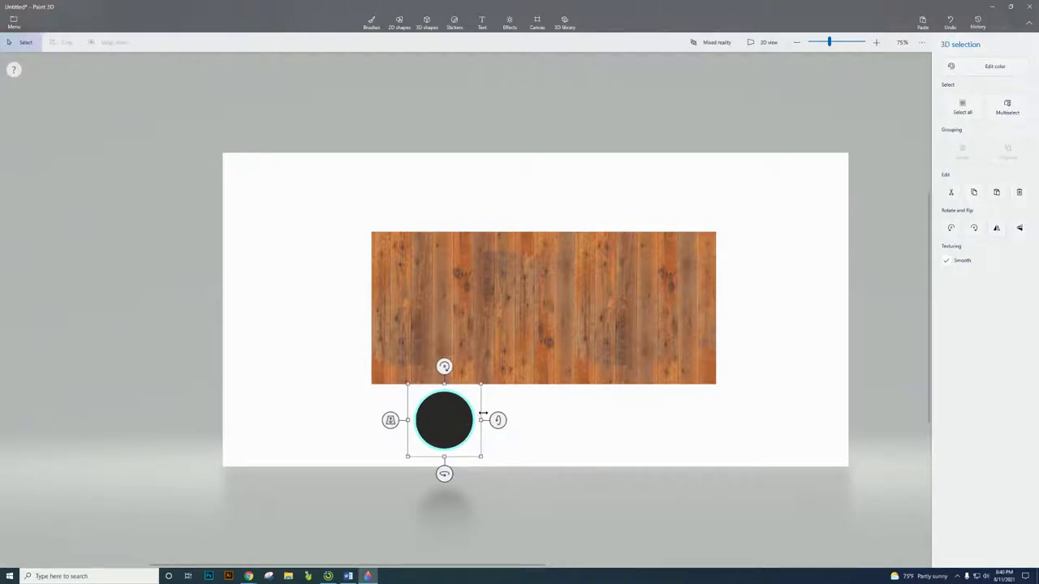
- Add Wheel (1).jpg as a custom sticker and size it to cover the black cylinder's round front face
{"action": "left_click", "coordinate": [457, 24]}
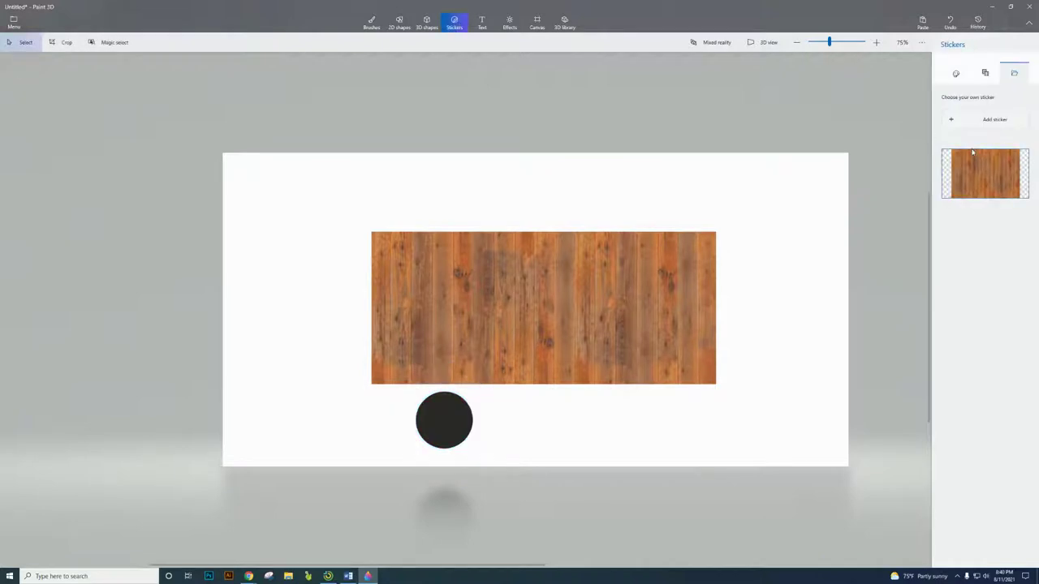
{"action": "left_click", "coordinate": [986, 121]}
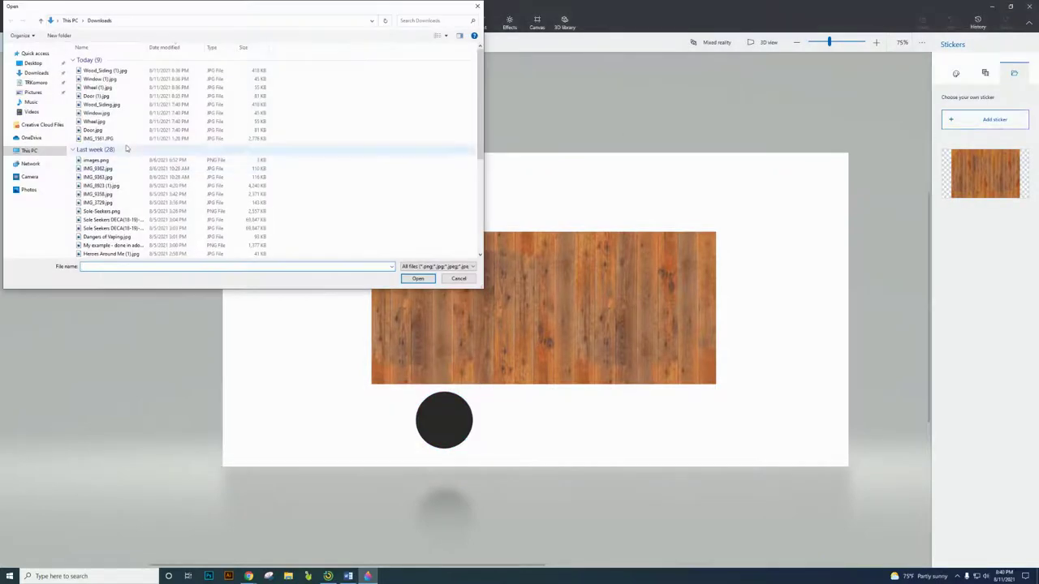
{"action": "left_click", "coordinate": [95, 88]}
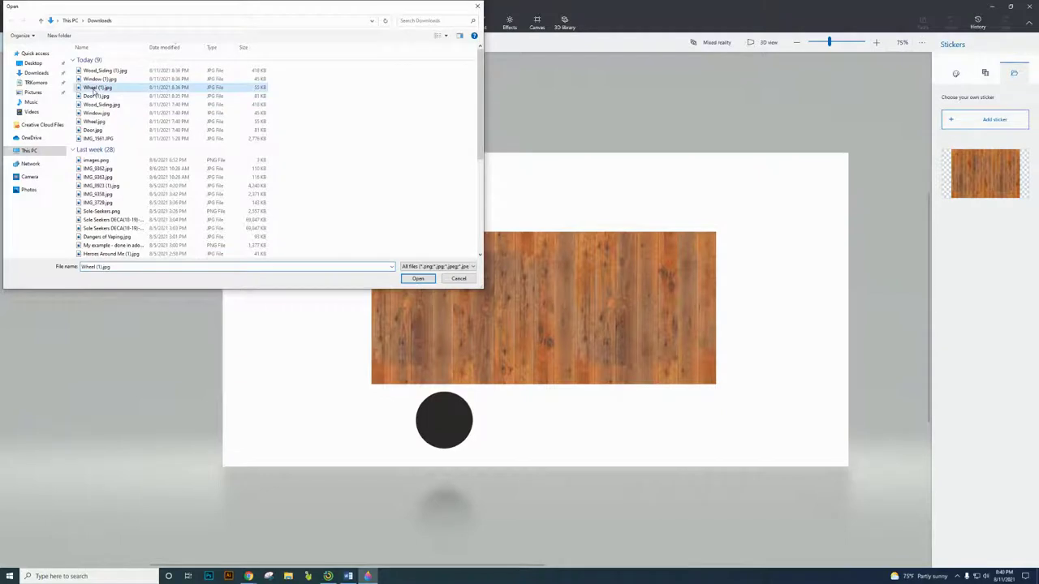
{"action": "left_click", "coordinate": [430, 283]}
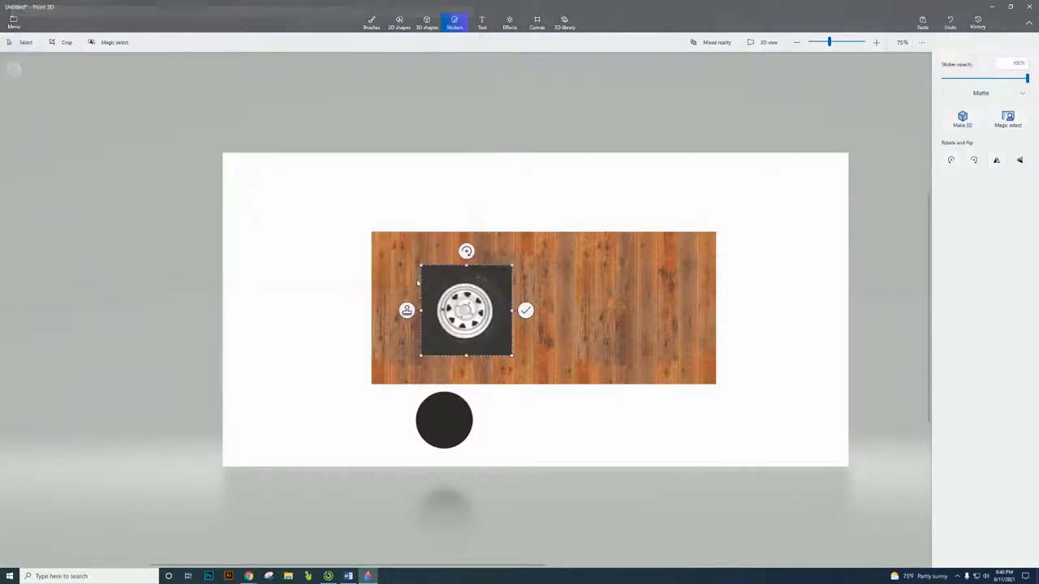
{"action": "left_click_drag", "start_coordinate": [488, 339], "coordinate": [456, 428]}
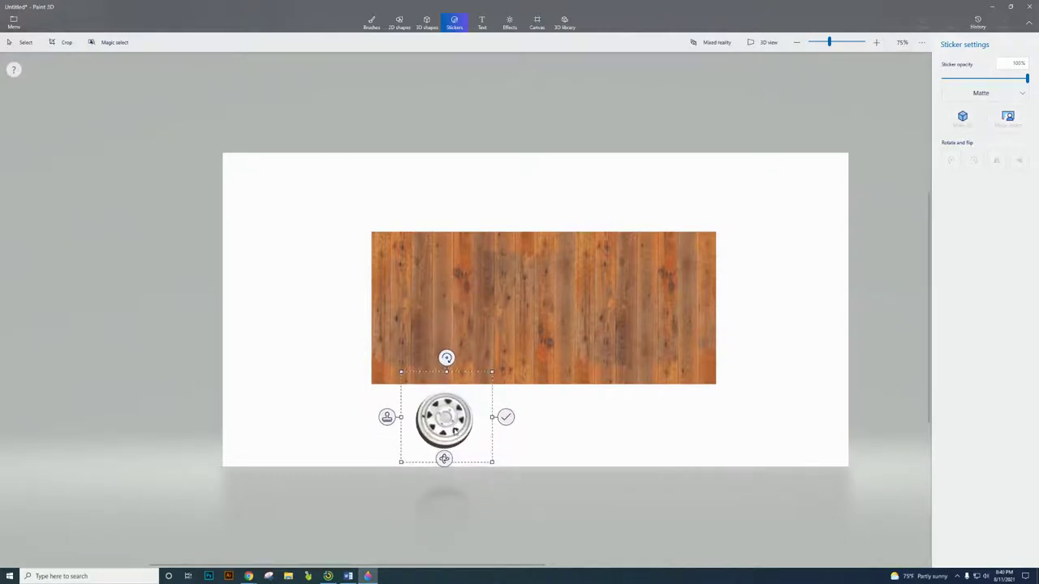
{"action": "left_click_drag", "start_coordinate": [492, 463], "coordinate": [450, 432]}
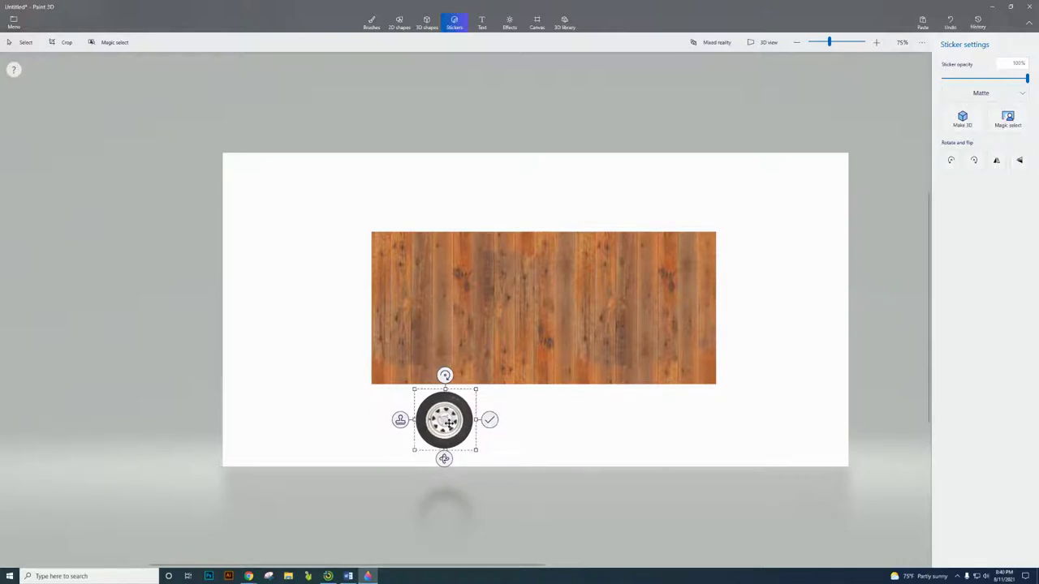
{"action": "left_click", "coordinate": [508, 449]}
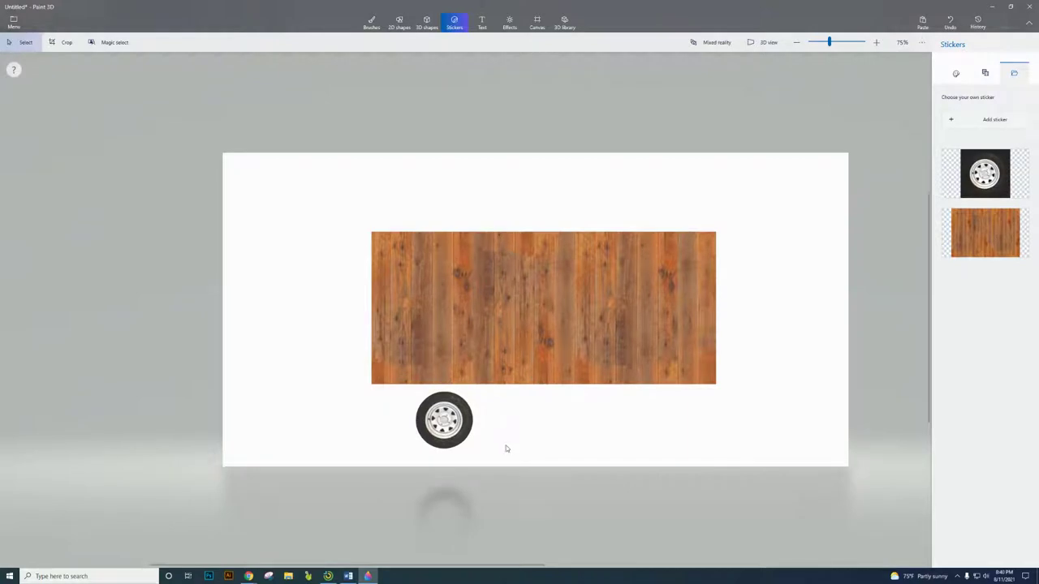
- Duplicate the wheel and place the copy just to the right of the original below the block
{"action": "left_click", "coordinate": [462, 425]}
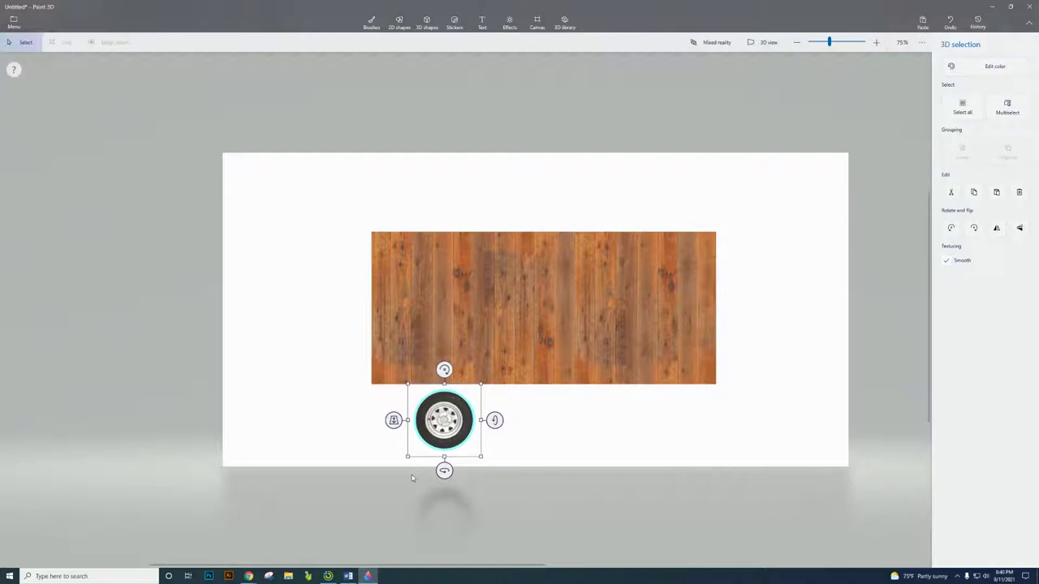
{"action": "left_click", "coordinate": [974, 194]}
{"action": "key", "text": "ctrl"}
{"action": "key", "text": "ctrl+v"}
{"action": "left_click_drag", "start_coordinate": [457, 418], "coordinate": [520, 421]}
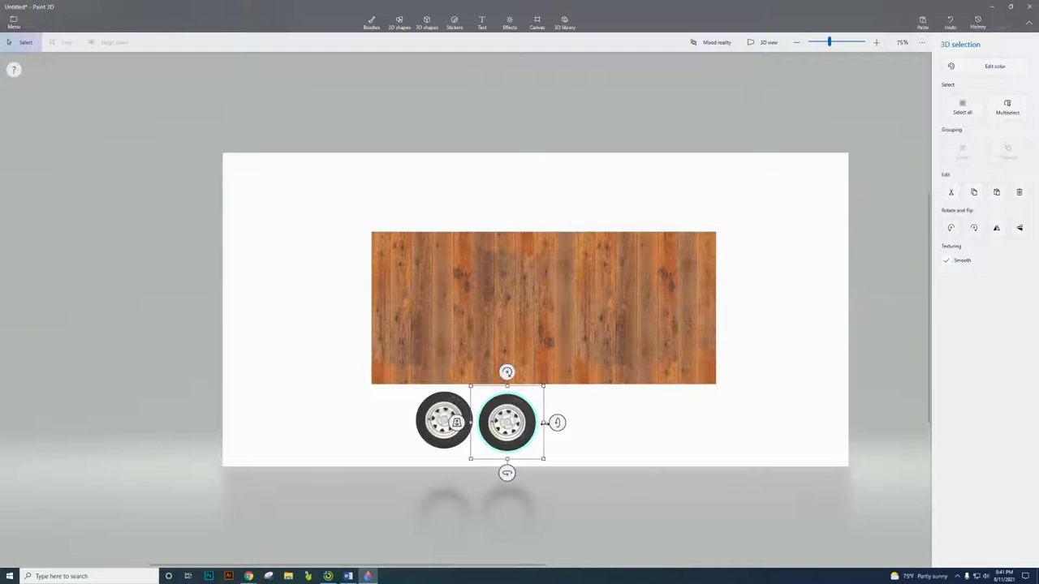
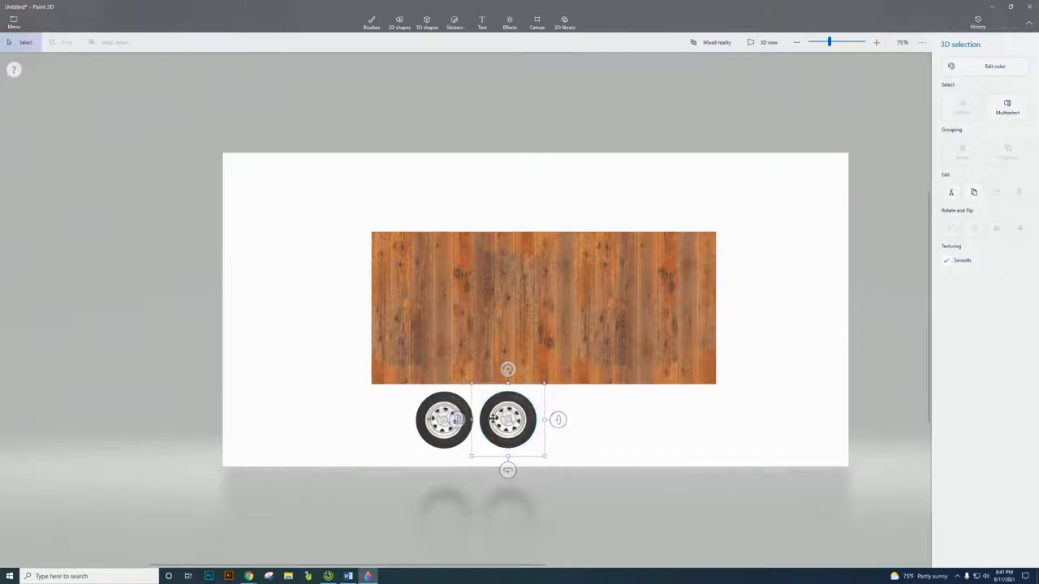
{"action": "mouse_move", "coordinate": [494, 419]}
{"action": "left_mouse_down"}
{"action": "mouse_move", "coordinate": [493, 440]}
{"action": "mouse_move", "coordinate": [493, 423]}
{"action": "left_mouse_up"}
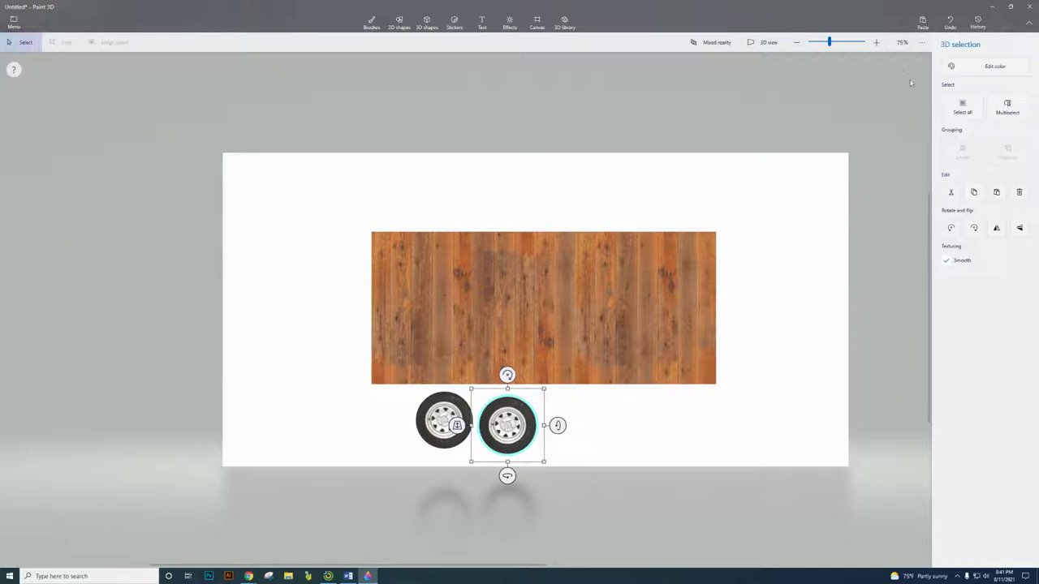
- Move the copied wheel out from under the block and slide it forward along the z-axis, ahead of the wood-sided front face
{"action": "left_click", "coordinate": [765, 43]}
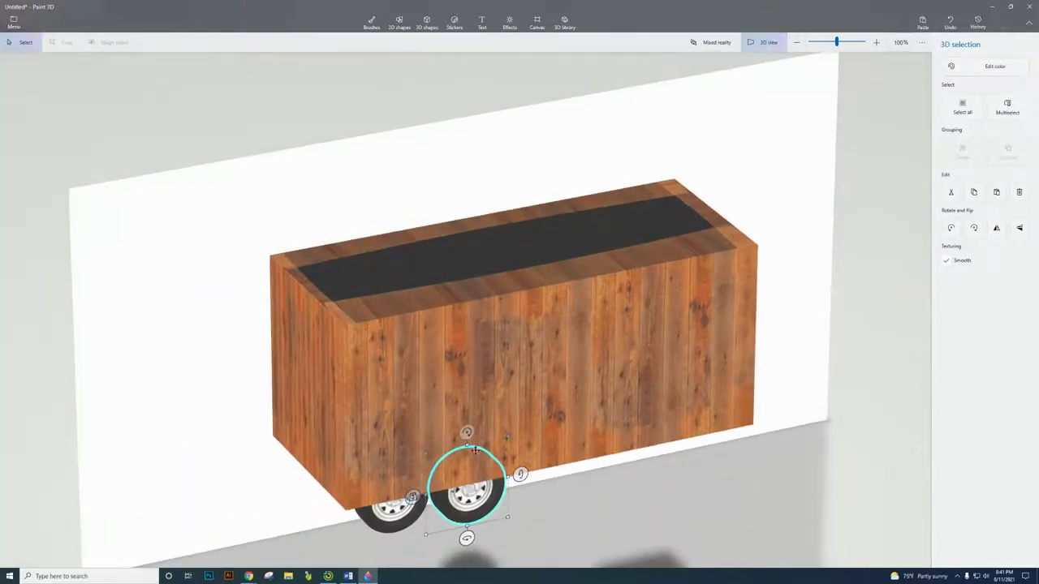
{"action": "scroll", "coordinate": [475, 451], "scroll_direction": "down", "scroll_amount": 3}
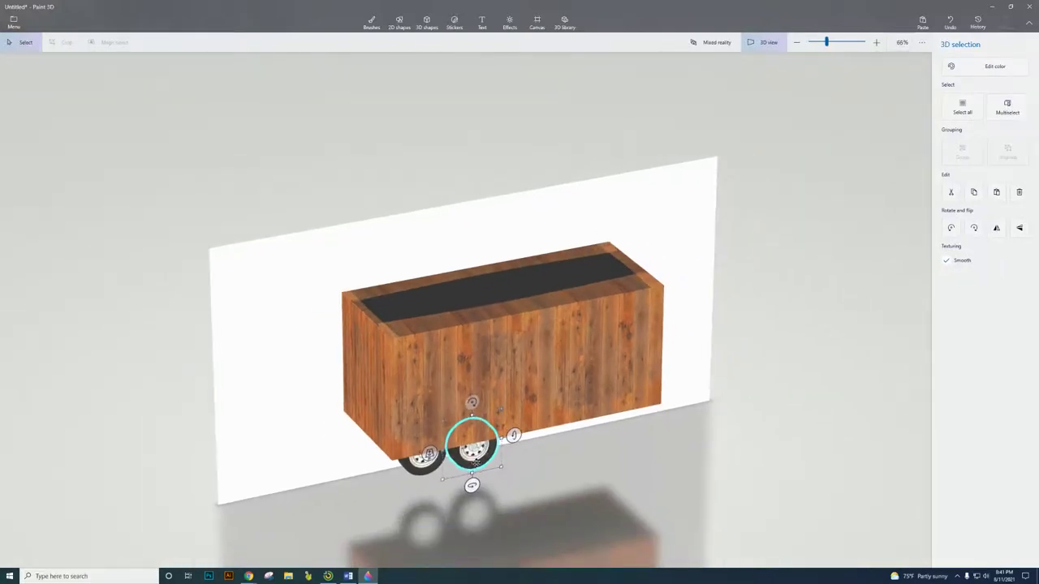
{"action": "left_click_drag", "start_coordinate": [474, 461], "coordinate": [446, 466]}
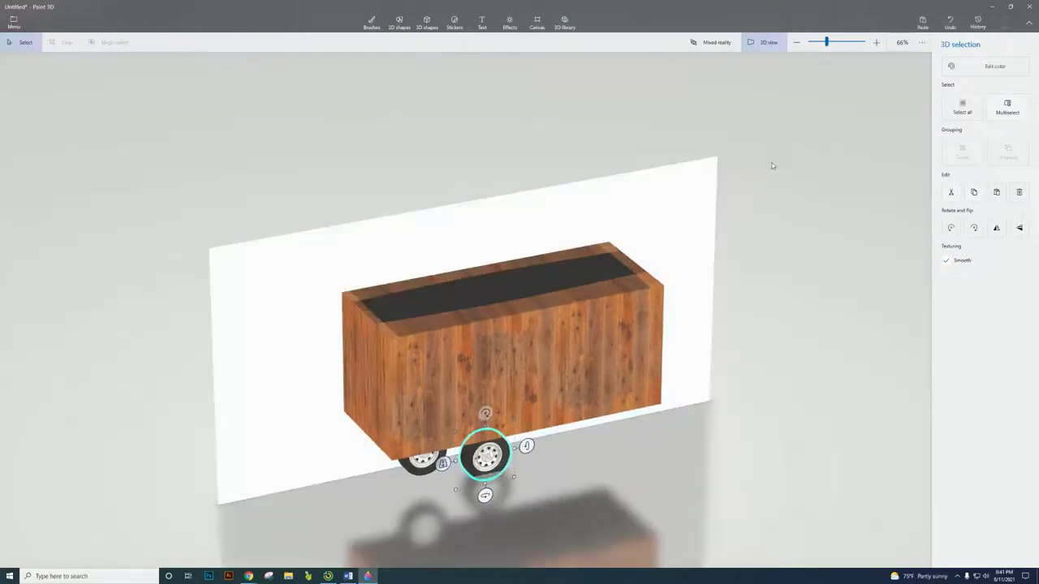
{"action": "left_click", "coordinate": [765, 44]}
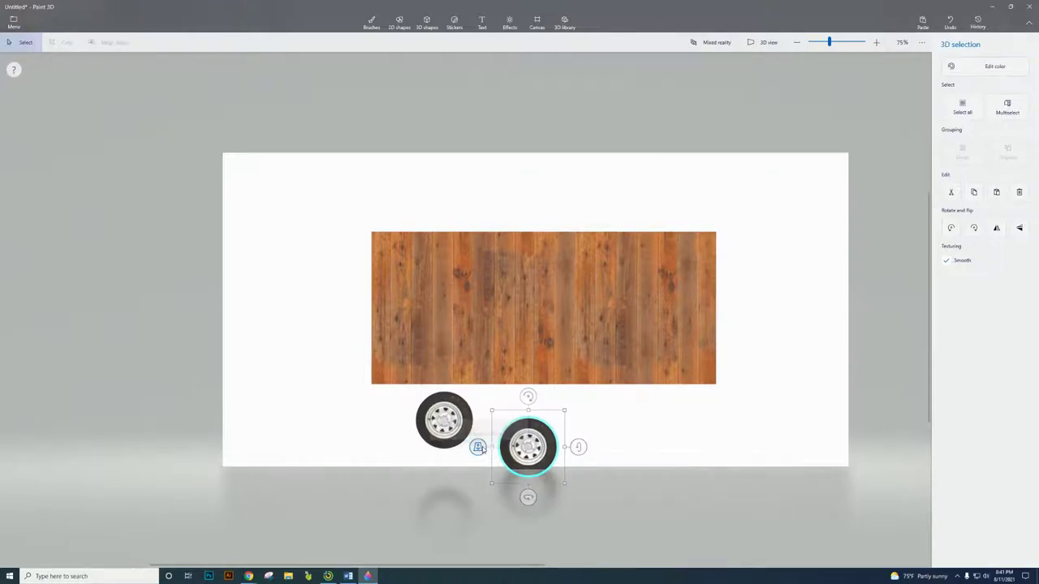
{"action": "left_click_drag", "start_coordinate": [478, 448], "coordinate": [445, 510]}
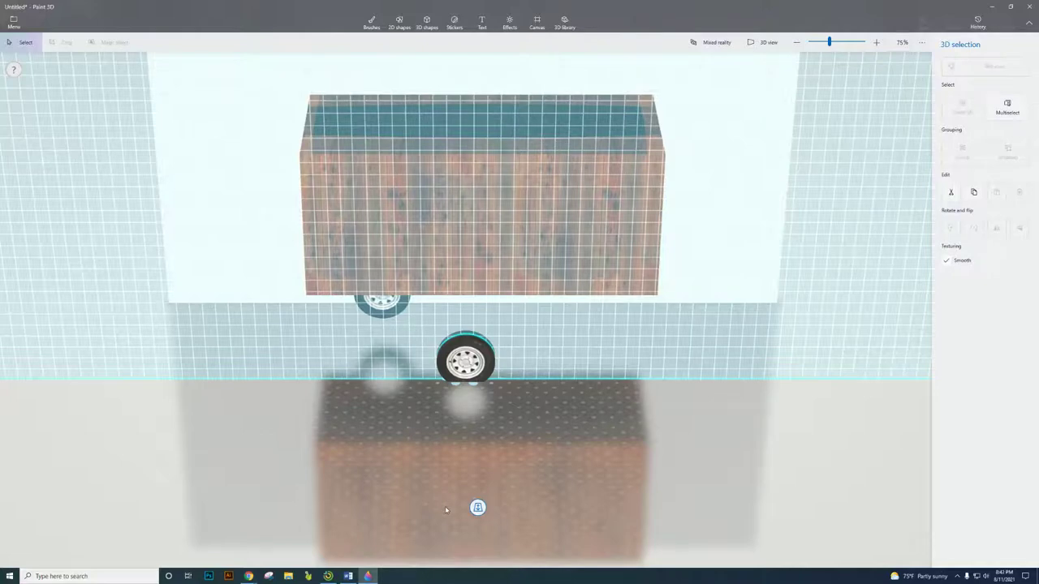
{"action": "left_click_drag", "start_coordinate": [445, 510], "coordinate": [445, 504]}
- Slide the original wheel forward along the z-axis to about the same depth as the copy
{"action": "left_click", "coordinate": [450, 418]}
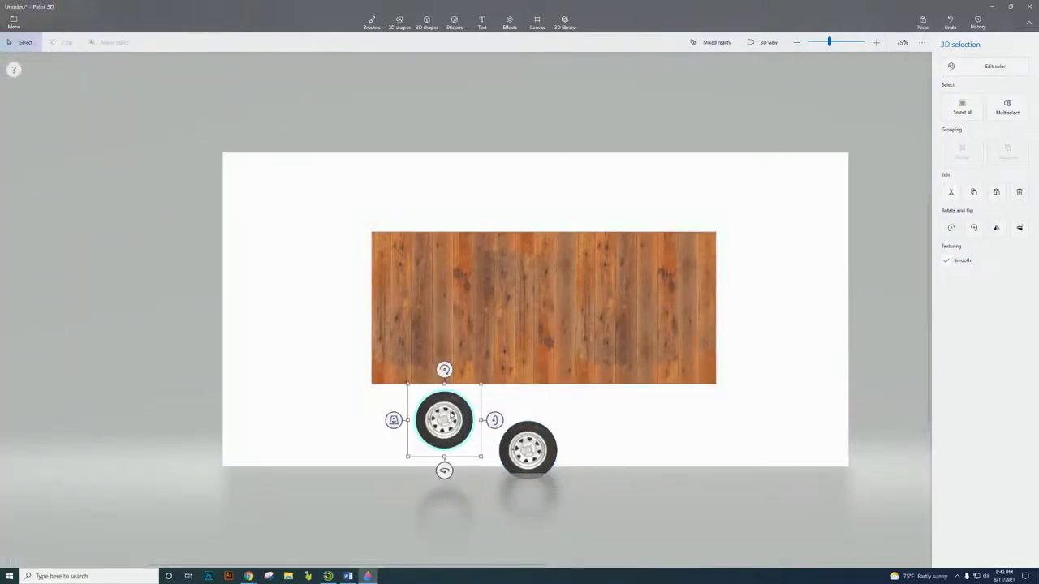
{"action": "left_click_drag", "start_coordinate": [393, 419], "coordinate": [393, 465]}
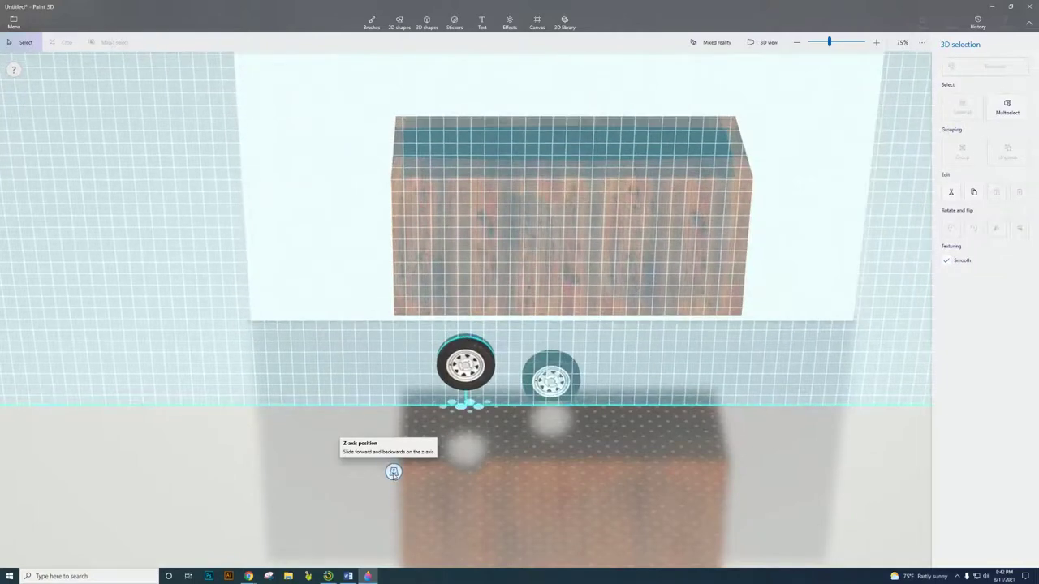
{"action": "left_click_drag", "start_coordinate": [393, 465], "coordinate": [393, 465]}
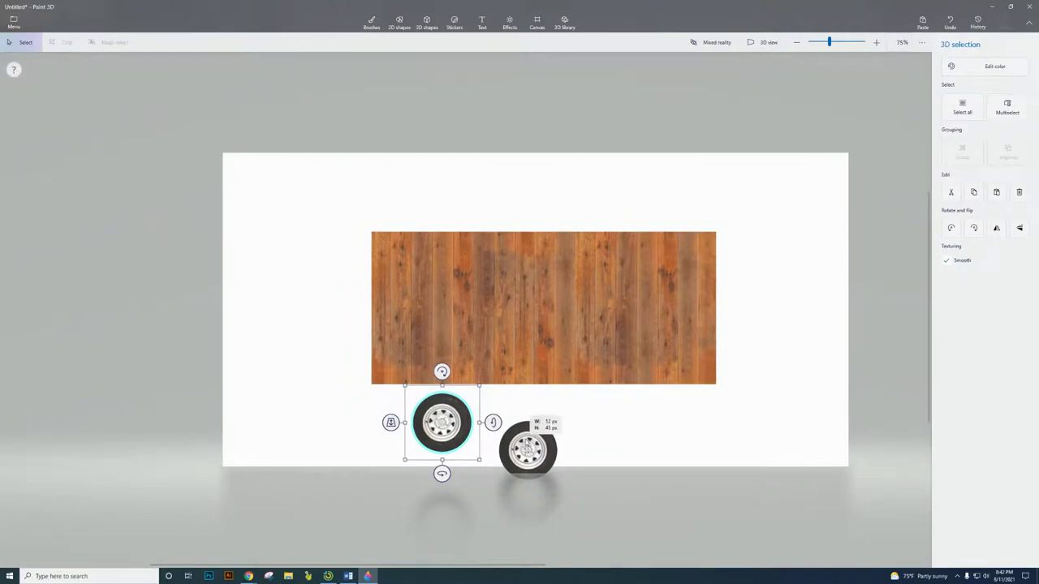
- Move both wheels side by side under the middle of the block, slightly overlapping its lower edge, and deselect them
{"action": "left_click", "coordinate": [527, 423]}
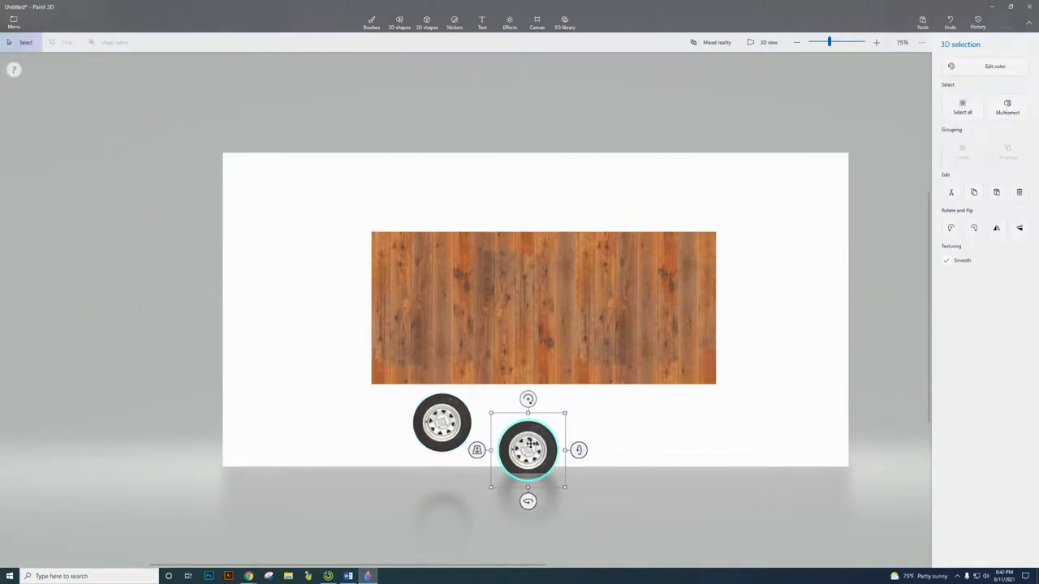
{"action": "left_click_drag", "start_coordinate": [530, 447], "coordinate": [561, 398]}
{"action": "left_click_drag", "start_coordinate": [440, 418], "coordinate": [494, 403]}
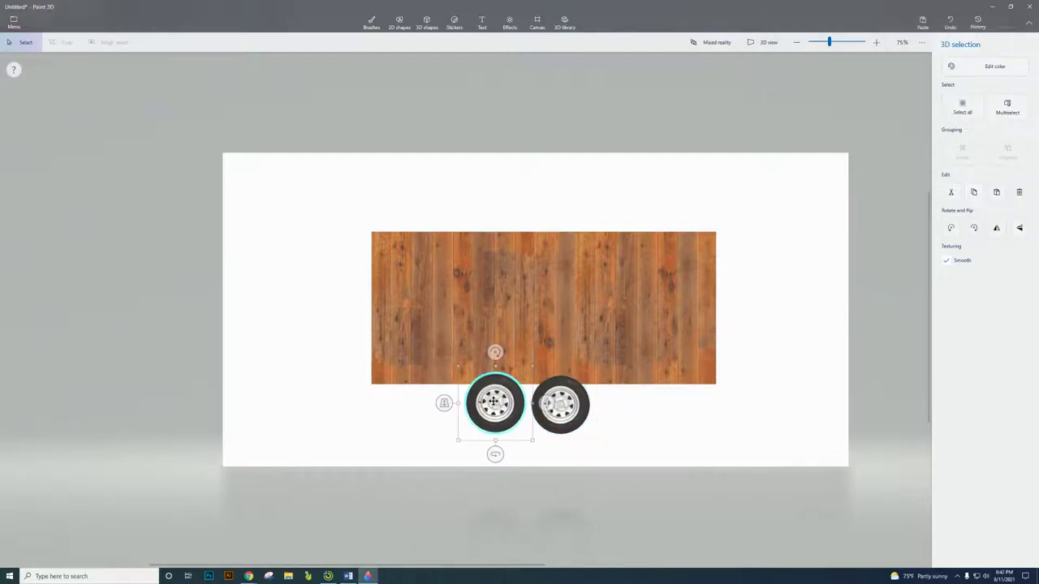
{"action": "left_click", "coordinate": [638, 409]}
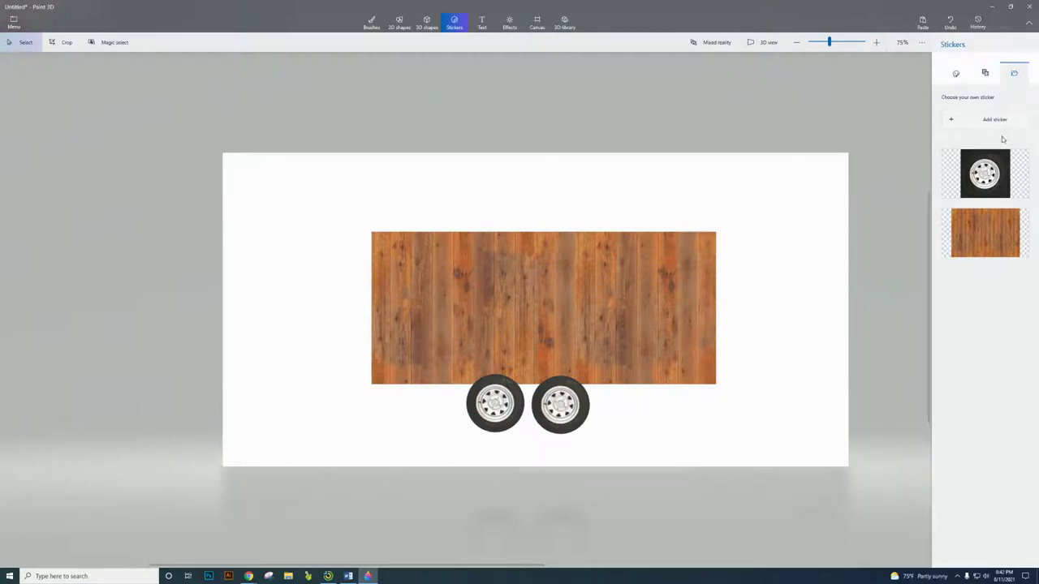
- Draw a black fender with straight segments arching over both wheels using the Sharp edge 3D doodle, and deselect it
{"action": "left_click", "coordinate": [427, 22]}
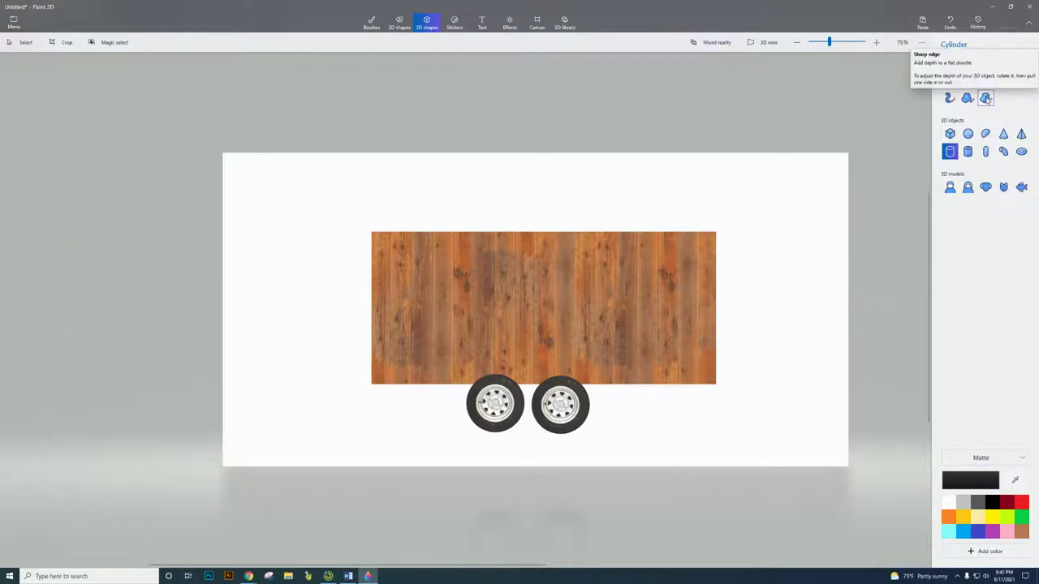
{"action": "left_click", "coordinate": [987, 98]}
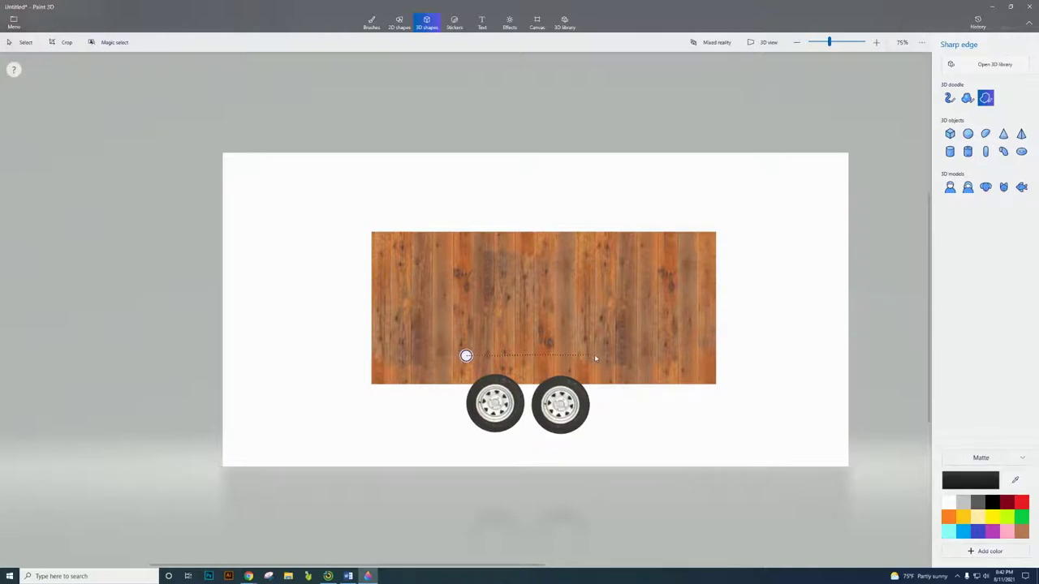
{"action": "left_click", "coordinate": [599, 408]}
{"action": "left_click", "coordinate": [444, 408]}
{"action": "left_click", "coordinate": [466, 356]}
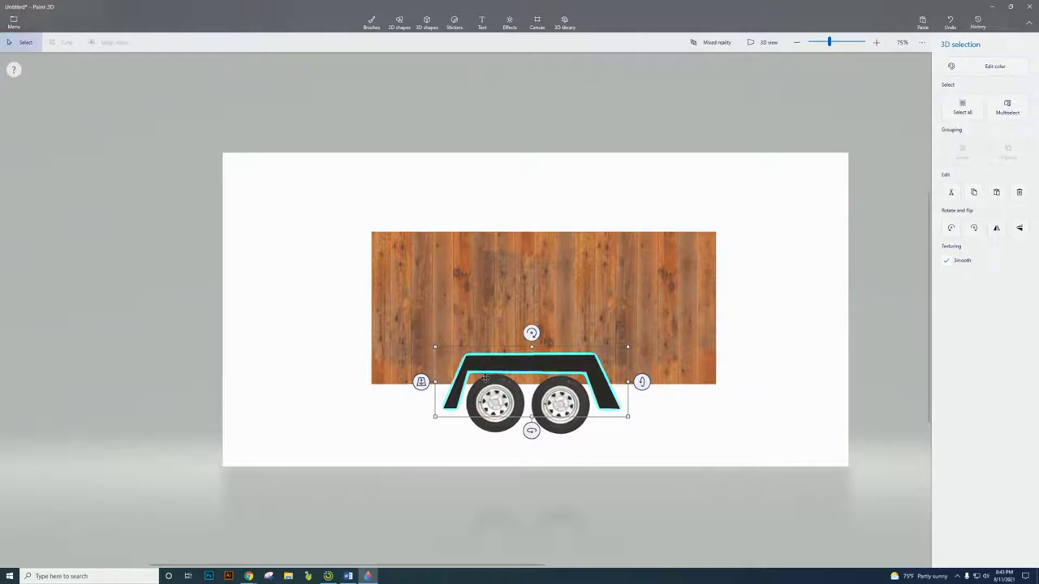
{"action": "left_click", "coordinate": [717, 418]}
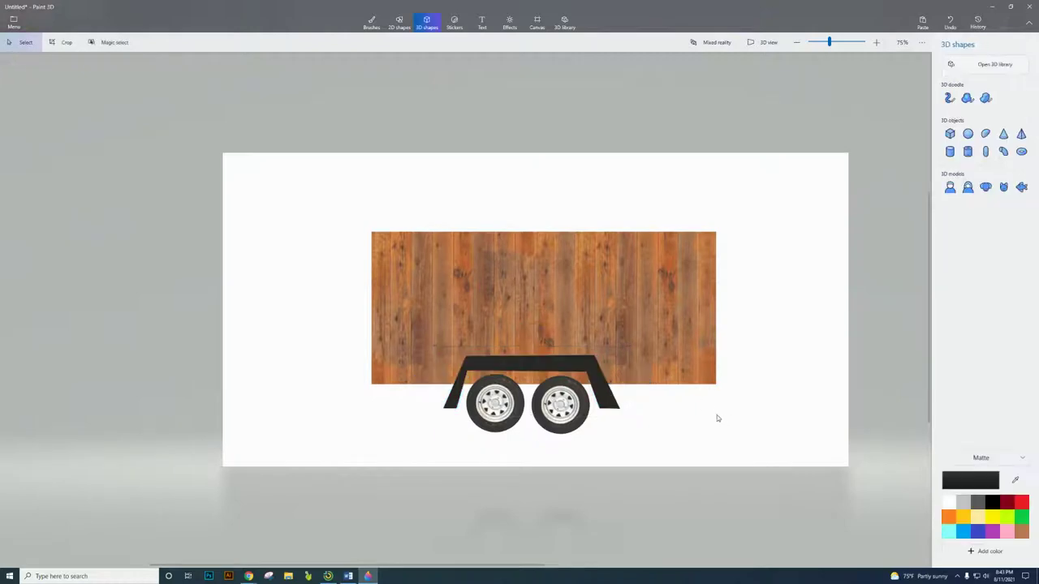
- Slide the fender slightly forward along the z-axis and deselect it
{"action": "left_click", "coordinate": [546, 367]}
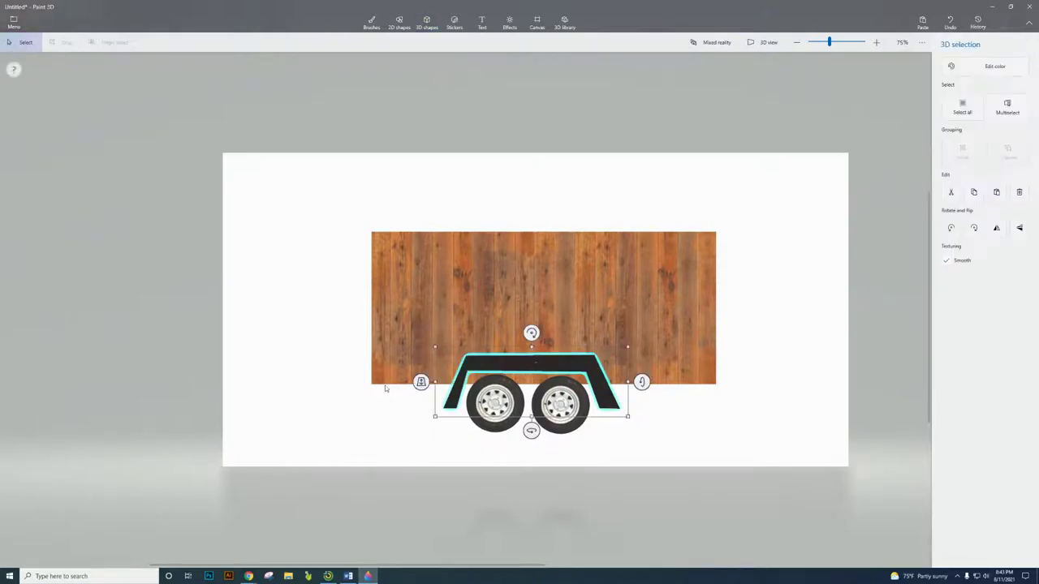
{"action": "left_click_drag", "start_coordinate": [420, 382], "coordinate": [421, 387]}
{"action": "left_click", "coordinate": [406, 404]}
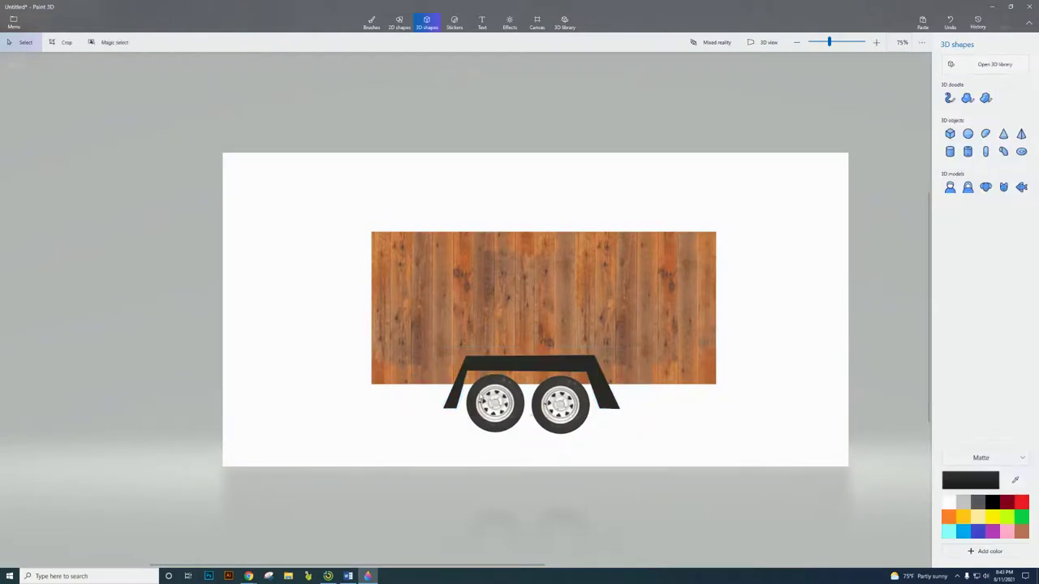
- Draw a black Sharp edge panel filling the gap between the fender and the wheels, and adjust its z-axis position
{"action": "left_click", "coordinate": [987, 98]}
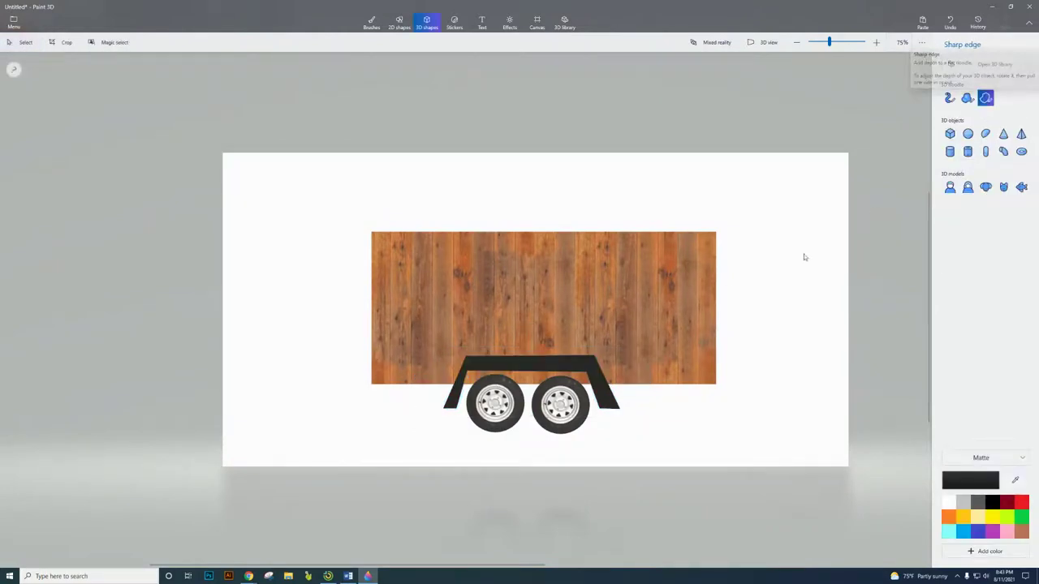
{"action": "left_click", "coordinate": [467, 363]}
{"action": "mouse_move", "coordinate": [459, 385]}
{"action": "left_mouse_down"}
{"action": "mouse_move", "coordinate": [601, 381]}
{"action": "mouse_move", "coordinate": [592, 368]}
{"action": "mouse_move", "coordinate": [468, 363]}
{"action": "left_mouse_up"}
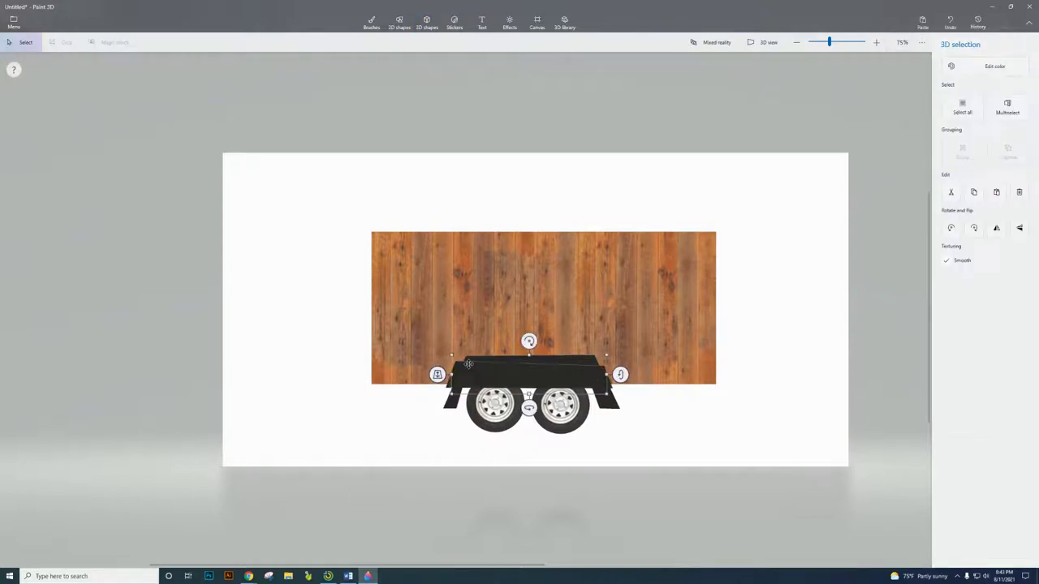
{"action": "left_click", "coordinate": [675, 436]}
{"action": "left_click", "coordinate": [490, 381]}
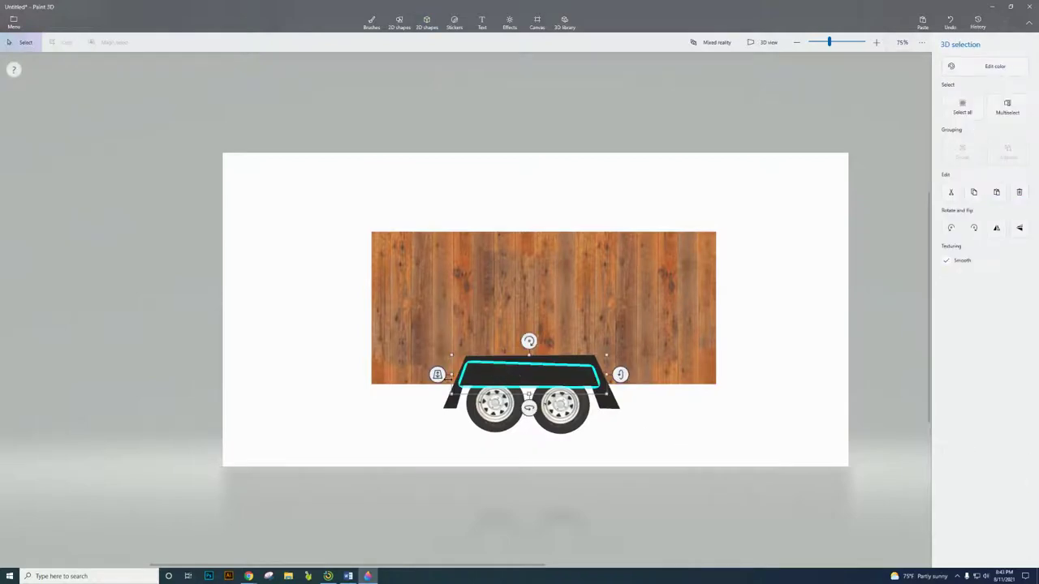
{"action": "left_click_drag", "start_coordinate": [436, 374], "coordinate": [438, 385]}
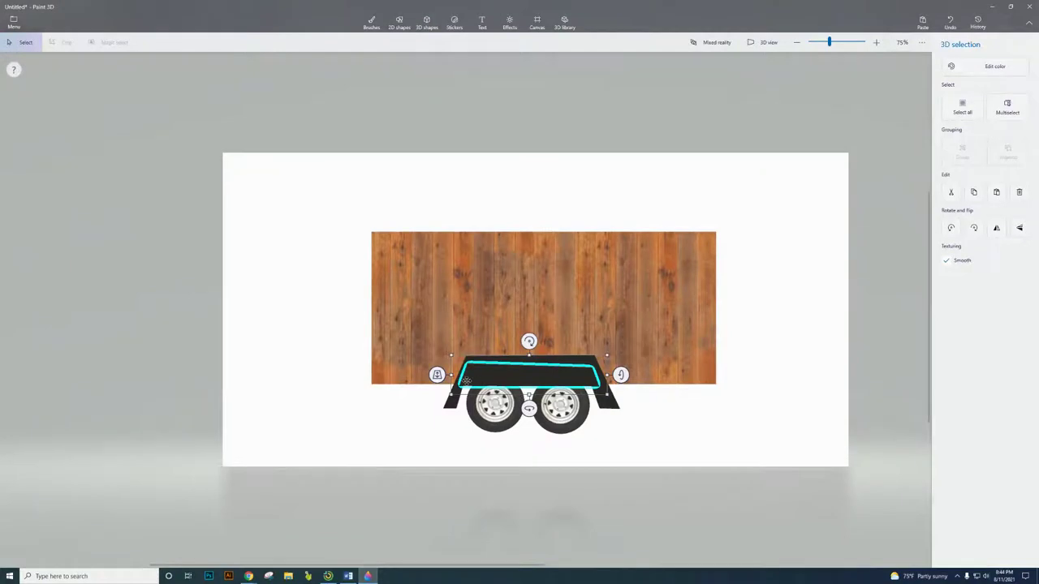
- Turn the inner fender panel 90° sideways, reduce its thickness, and rotate it back 90° to face forward
{"action": "left_click_drag", "start_coordinate": [528, 408], "coordinate": [596, 403]}
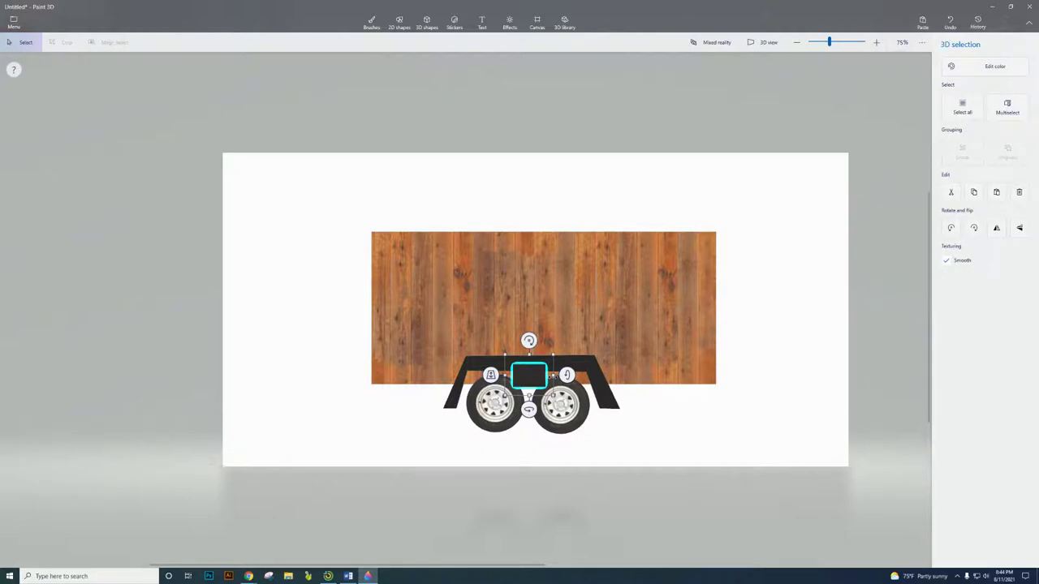
{"action": "left_click_drag", "start_coordinate": [550, 375], "coordinate": [528, 376]}
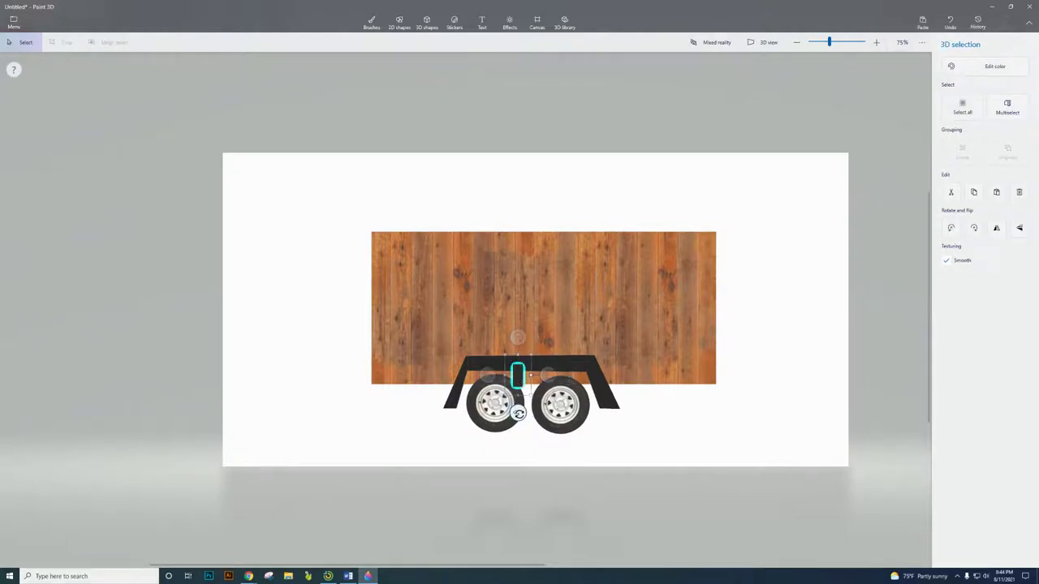
{"action": "left_click_drag", "start_coordinate": [518, 414], "coordinate": [474, 412]}
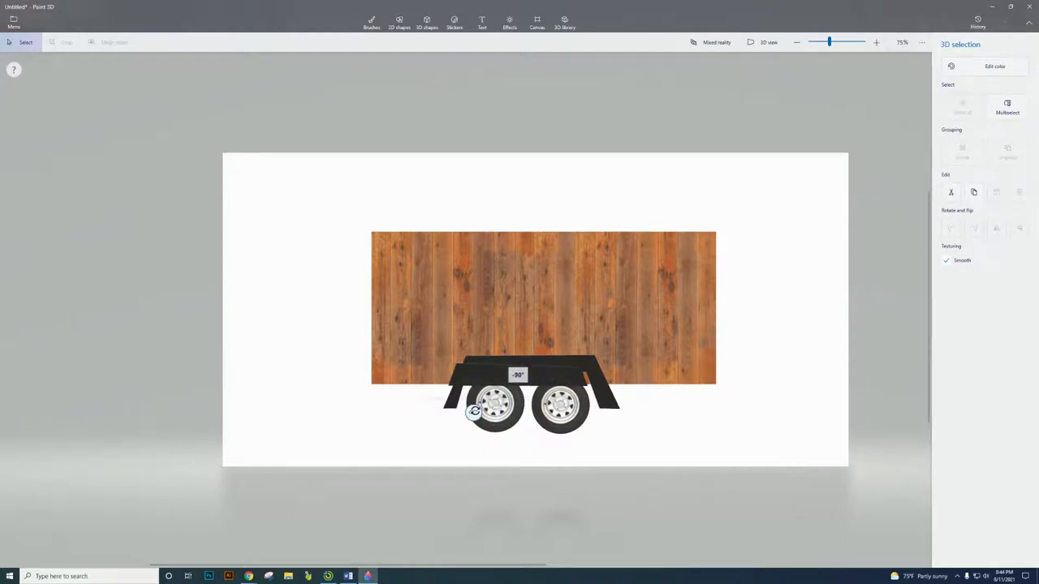
- Fit the inner fender panel under the fender arch, push it back along the z-axis behind the wheels, and check it in 3D view
{"action": "left_click_drag", "start_coordinate": [475, 411], "coordinate": [472, 408]}
{"action": "left_click_drag", "start_coordinate": [515, 372], "coordinate": [534, 379]}
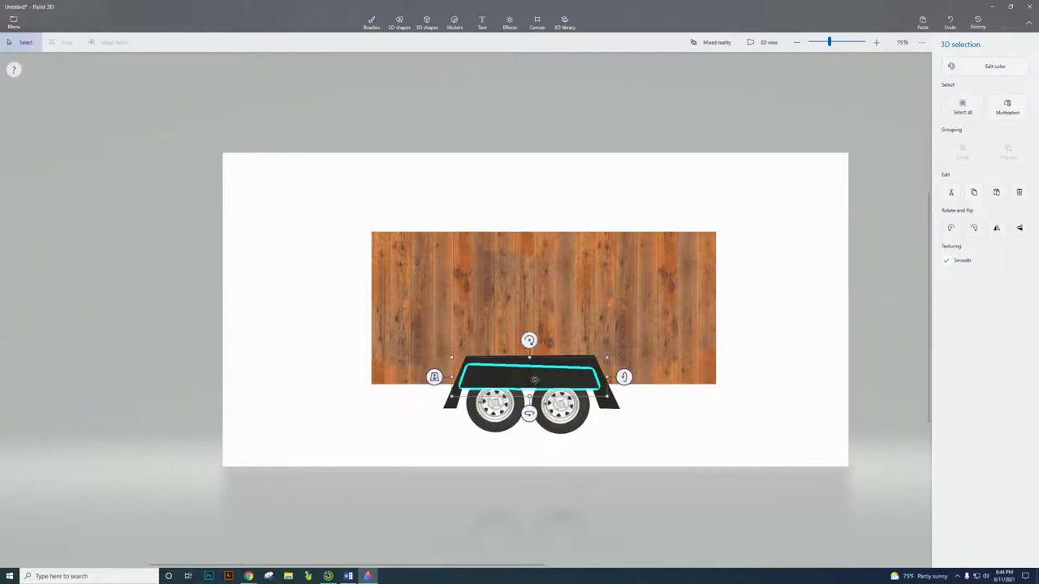
{"action": "left_click", "coordinate": [636, 435]}
{"action": "left_click", "coordinate": [491, 385]}
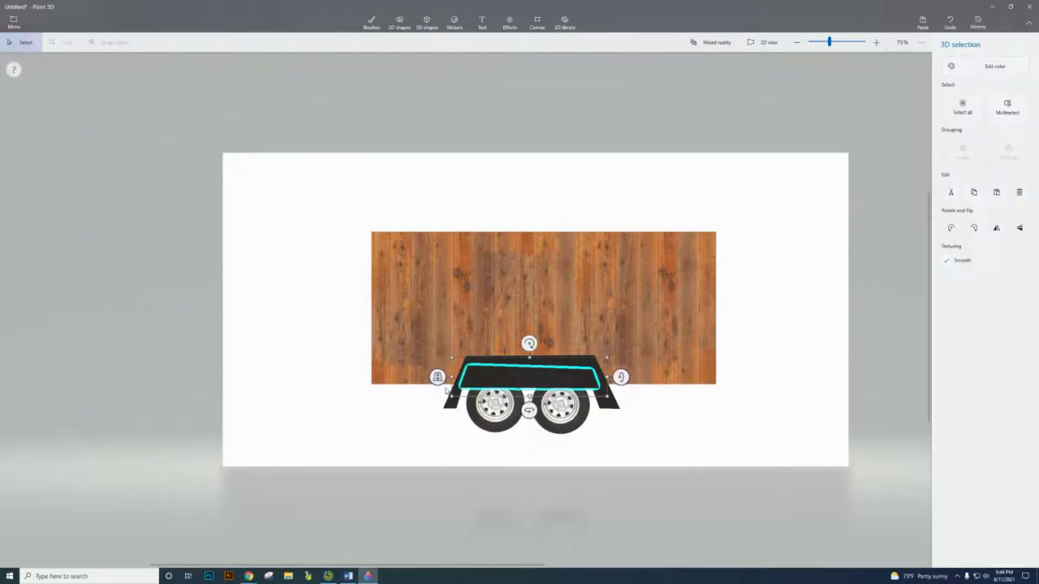
{"action": "left_click_drag", "start_coordinate": [436, 376], "coordinate": [436, 365]}
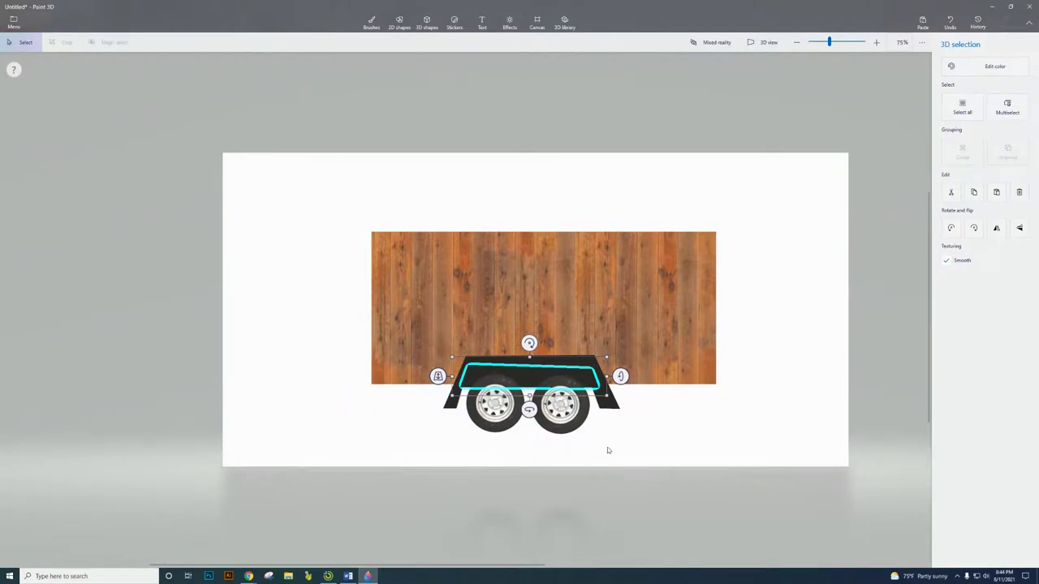
{"action": "left_click", "coordinate": [427, 22]}
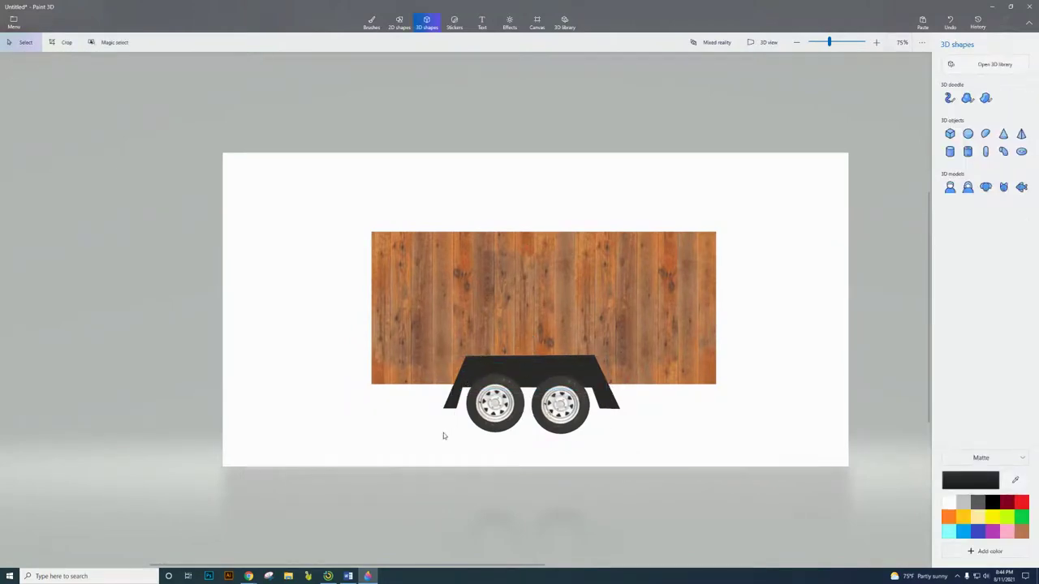
{"action": "left_click", "coordinate": [763, 43]}
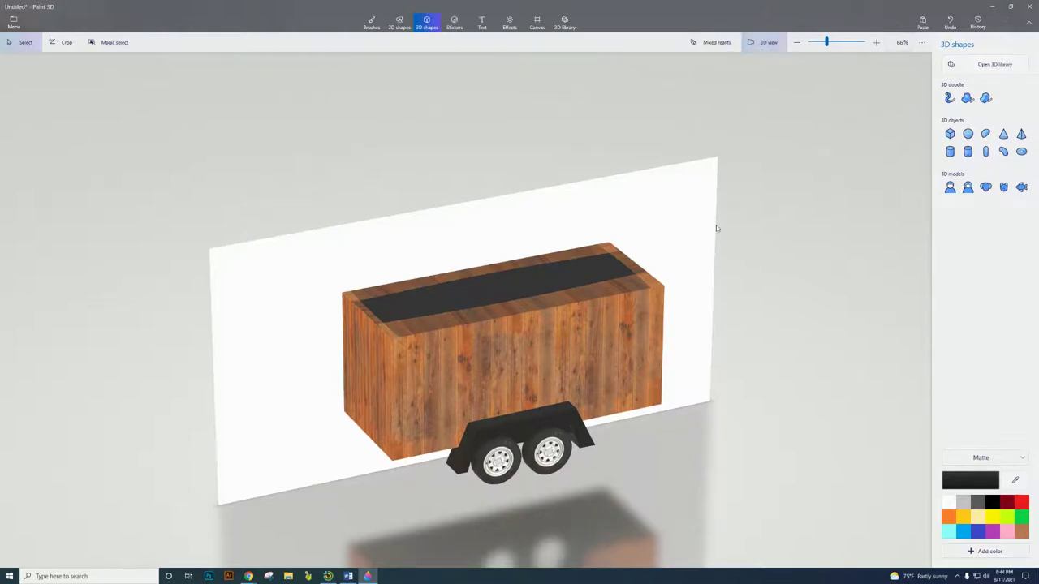
{"action": "left_click", "coordinate": [763, 43]}
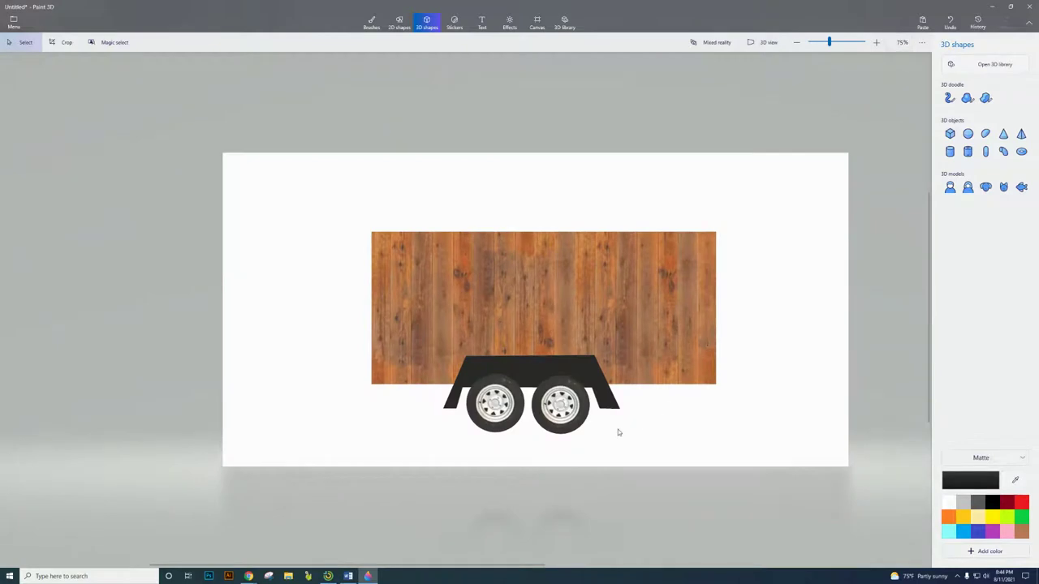
- Group the fender, the inner panel and both wheels into one object and deselect it
{"action": "left_click", "coordinate": [606, 405]}
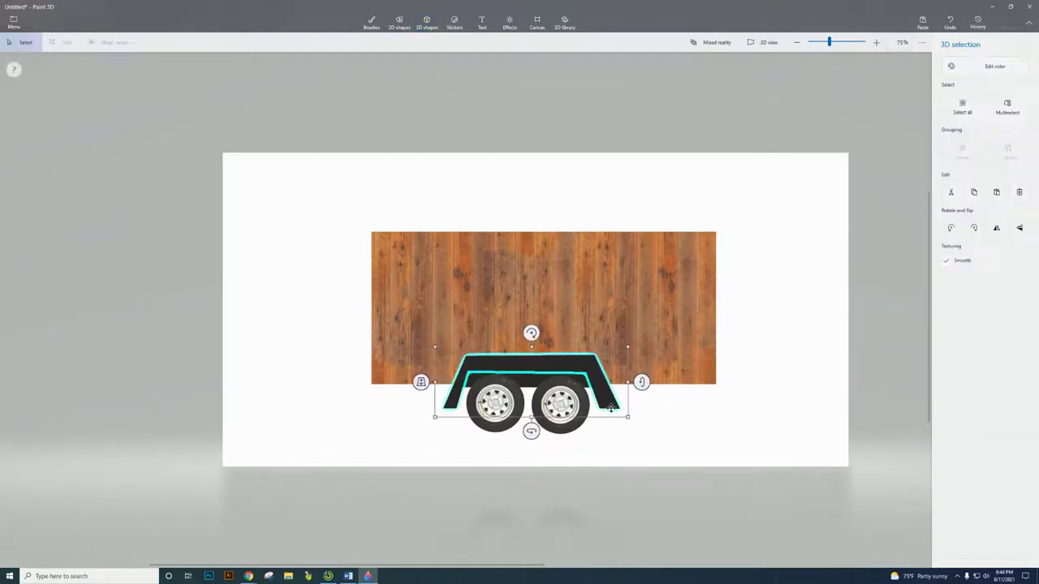
{"action": "key", "text": "ctrl"}
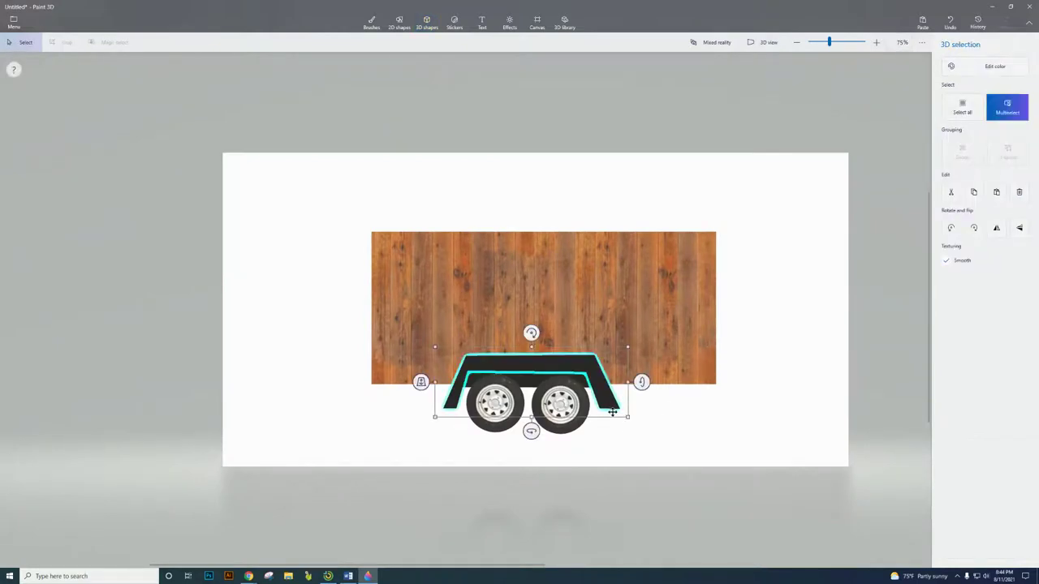
{"action": "left_click", "coordinate": [560, 406], "text": "ctrl"}
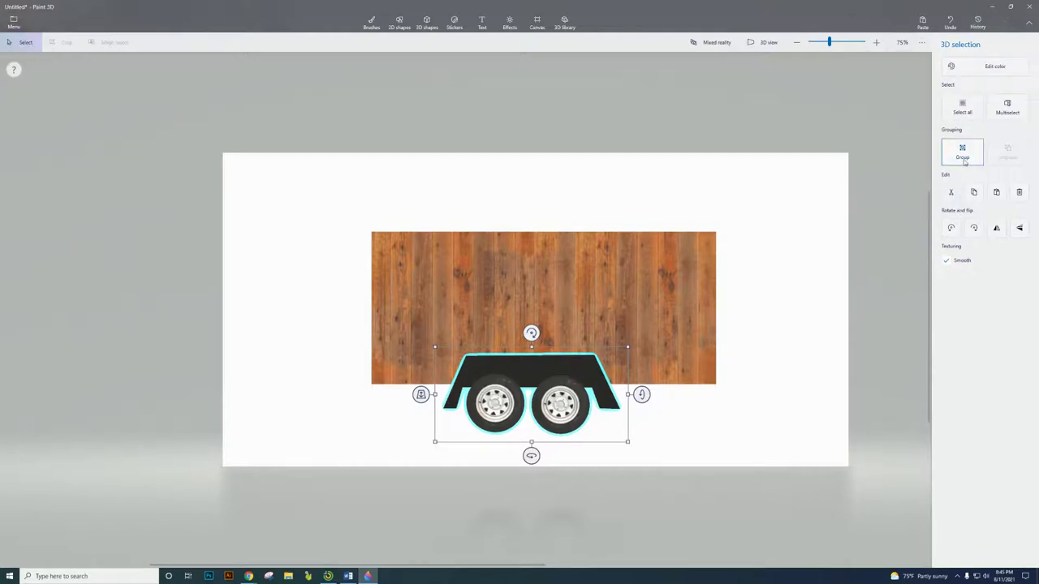
{"action": "left_click", "coordinate": [963, 155]}
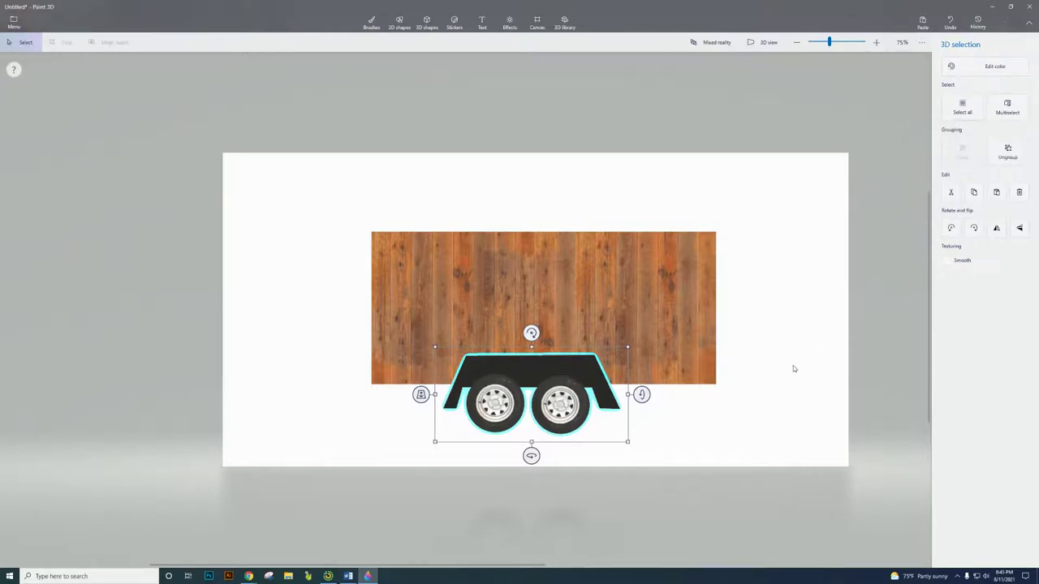
{"action": "left_click", "coordinate": [766, 419]}
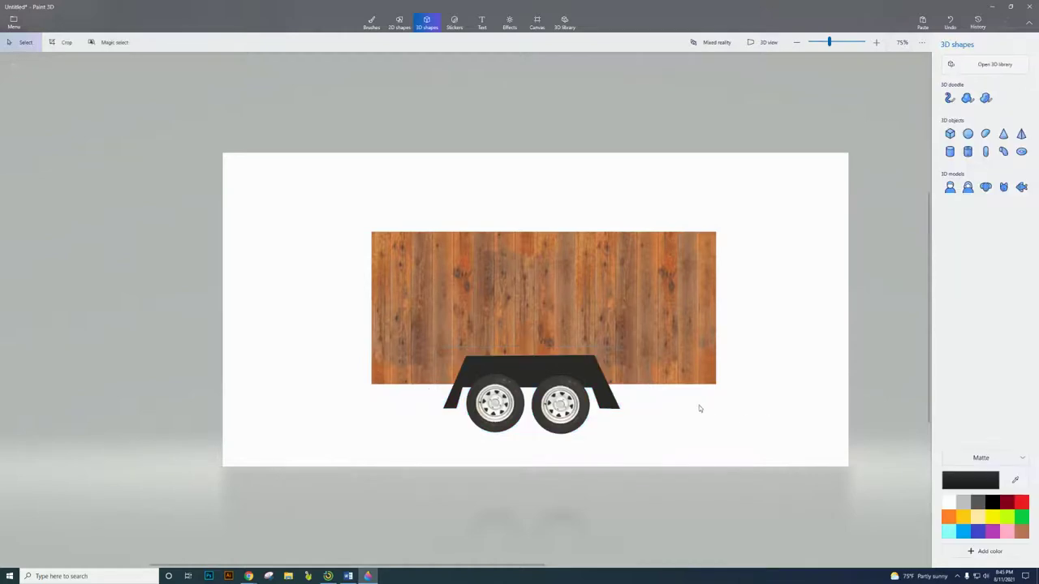
- Select the whole house with its wheels and rotate it 90° to show the end wall
{"action": "left_click_drag", "start_coordinate": [338, 209], "coordinate": [750, 457]}
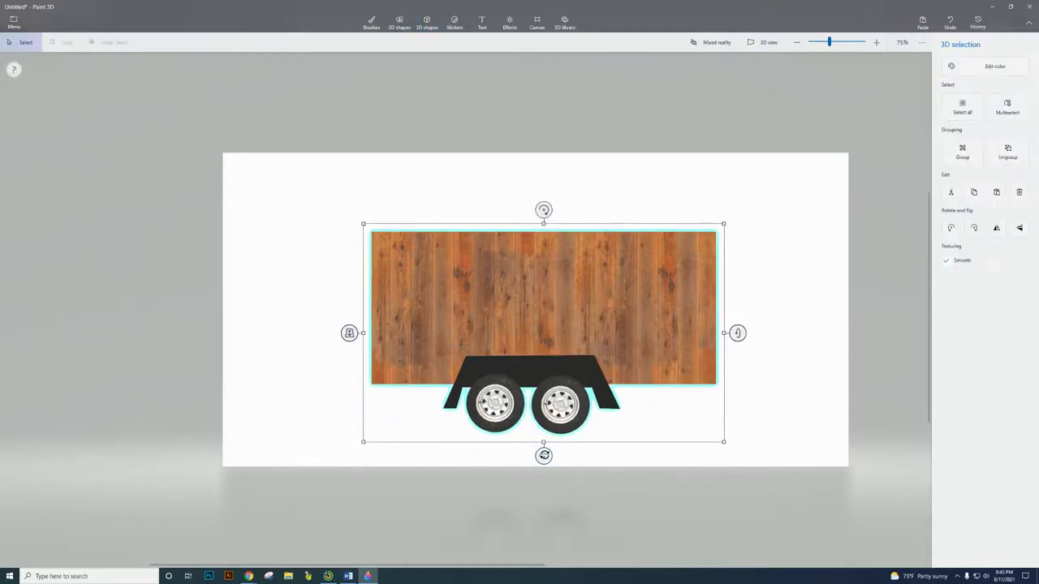
{"action": "left_click_drag", "start_coordinate": [544, 457], "coordinate": [718, 443]}
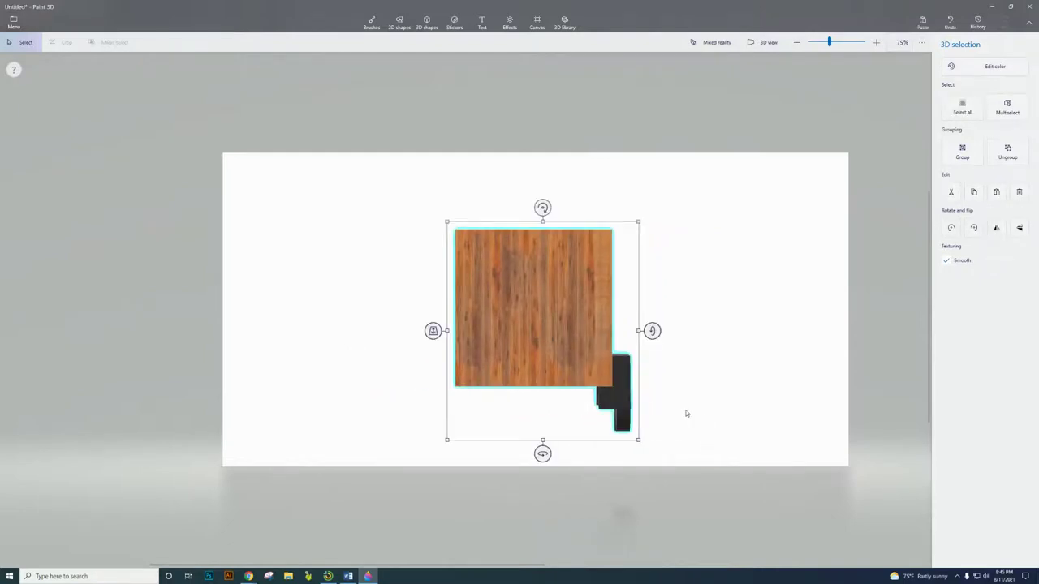
{"action": "left_click", "coordinate": [686, 414]}
- Duplicate the wheel and fender group and place the copy on the opposite side of the house
{"action": "left_click", "coordinate": [617, 401]}
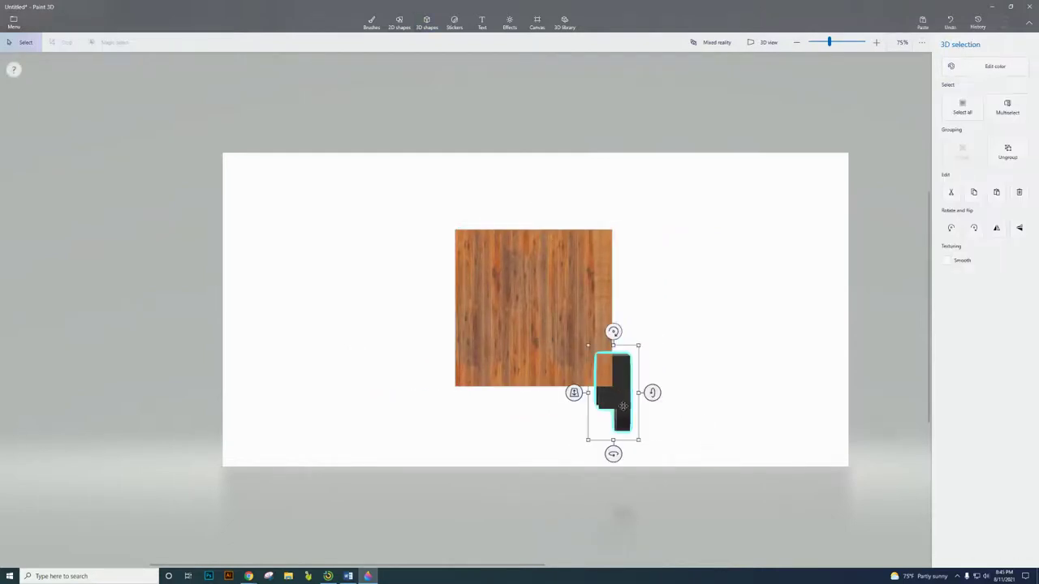
{"action": "key", "text": "ctrl"}
{"action": "left_click_drag", "start_coordinate": [620, 394], "coordinate": [491, 393]}
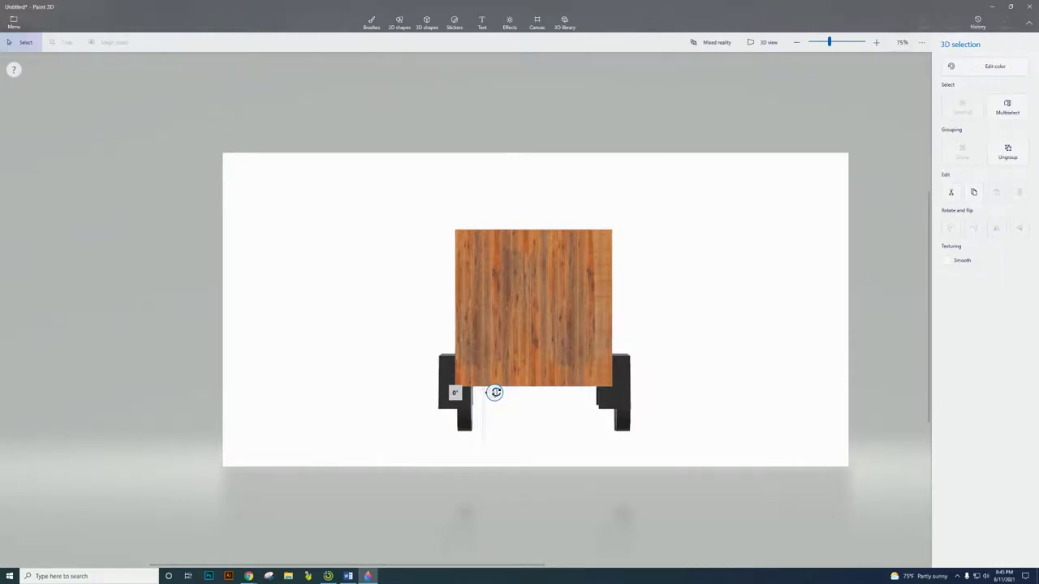
{"action": "left_click_drag", "start_coordinate": [495, 393], "coordinate": [494, 393]}
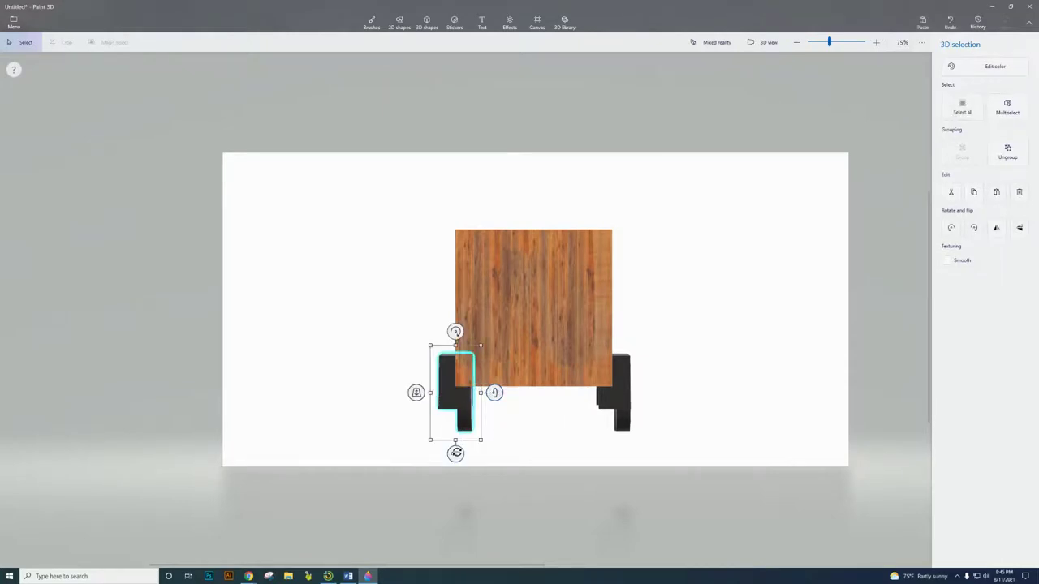
- Rotate the copied wheel group 180° so its wheels face outward, align it with the wall, and deselect it
{"action": "left_click_drag", "start_coordinate": [455, 453], "coordinate": [568, 428]}
{"action": "left_click_drag", "start_coordinate": [451, 391], "coordinate": [452, 396]}
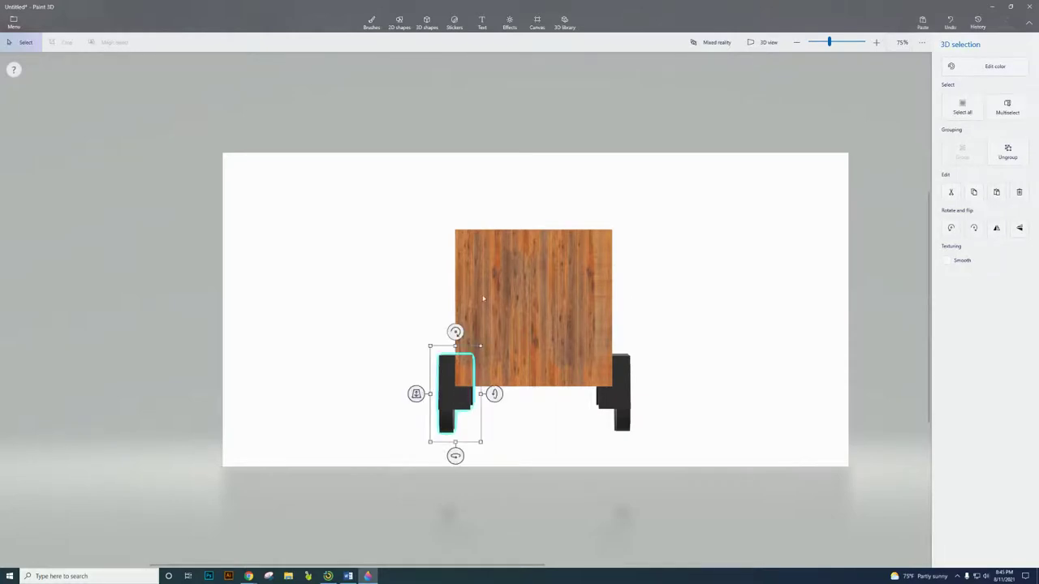
{"action": "left_click", "coordinate": [410, 327]}
- Select the entire house and rotate it so a long side with wheels faces forward
{"action": "left_click_drag", "start_coordinate": [387, 214], "coordinate": [716, 449]}
{"action": "left_click_drag", "start_coordinate": [535, 454], "coordinate": [330, 455]}
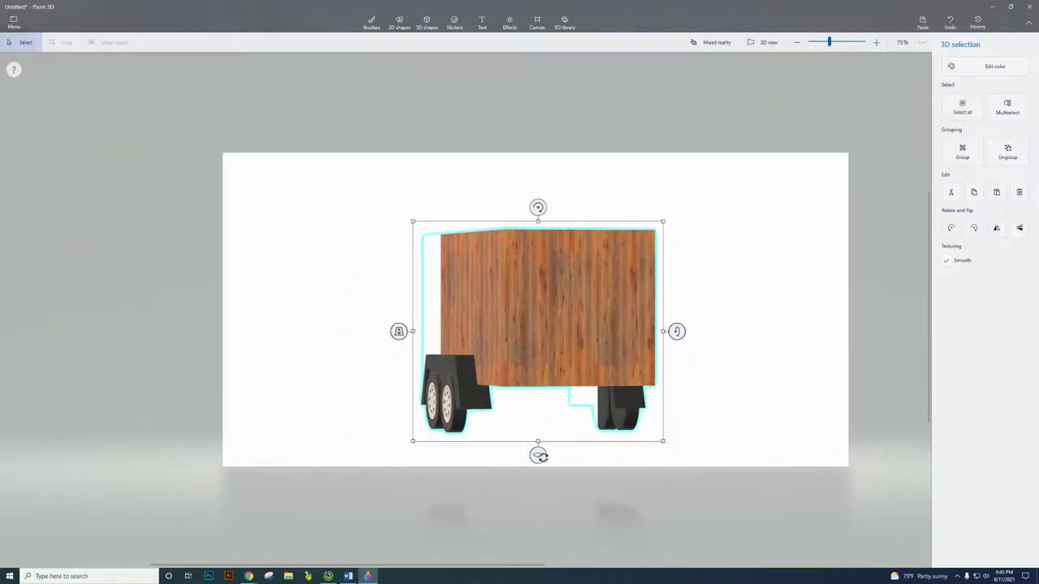
{"action": "left_click_drag", "start_coordinate": [537, 455], "coordinate": [626, 446]}
{"action": "left_click", "coordinate": [814, 328]}
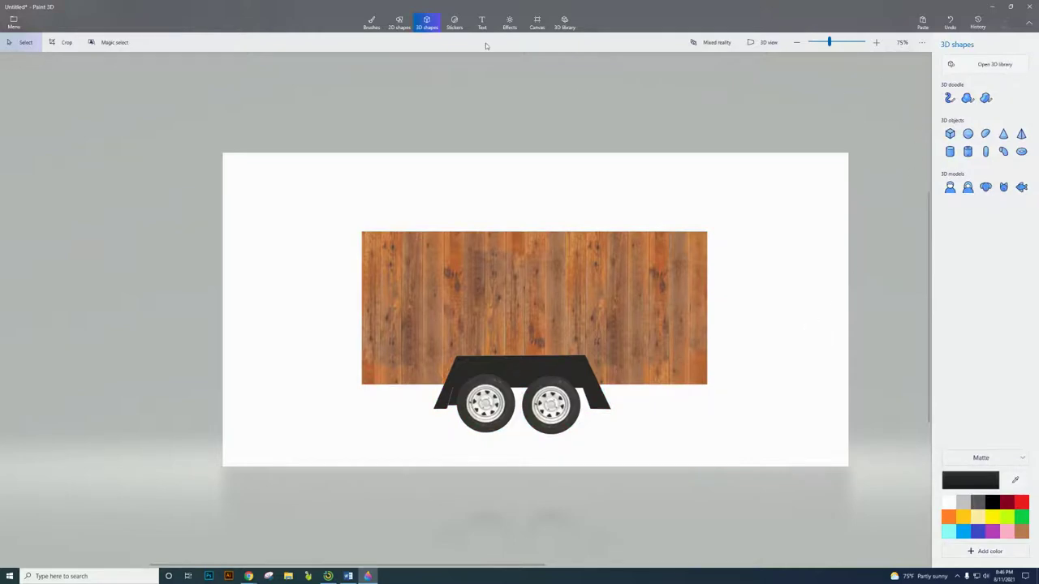
- Add Window.jpg as a custom sticker, shrink it, and apply it near the upper-left corner of the long wall
{"action": "left_click", "coordinate": [455, 23]}
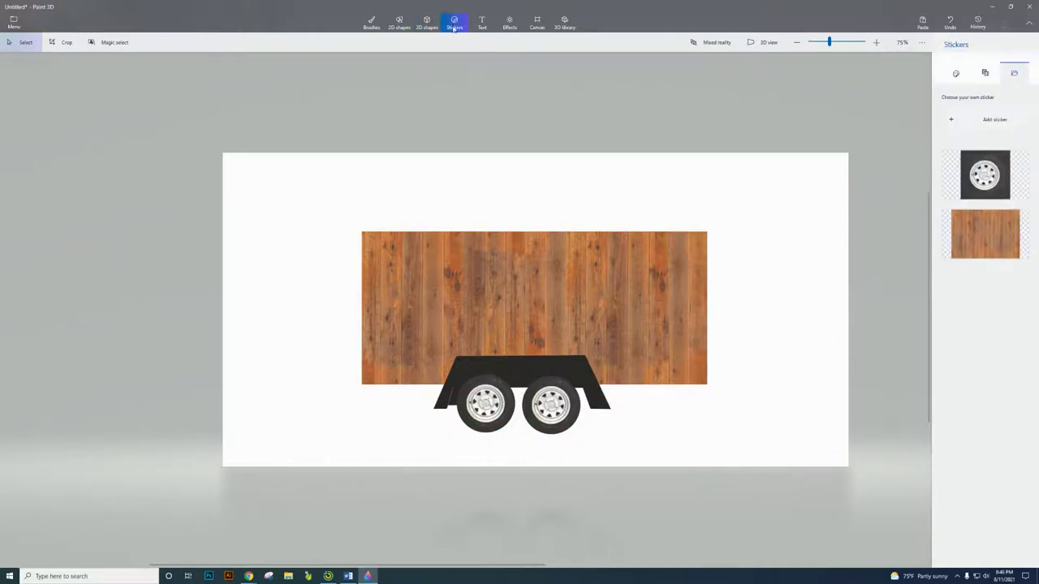
{"action": "left_click", "coordinate": [977, 127]}
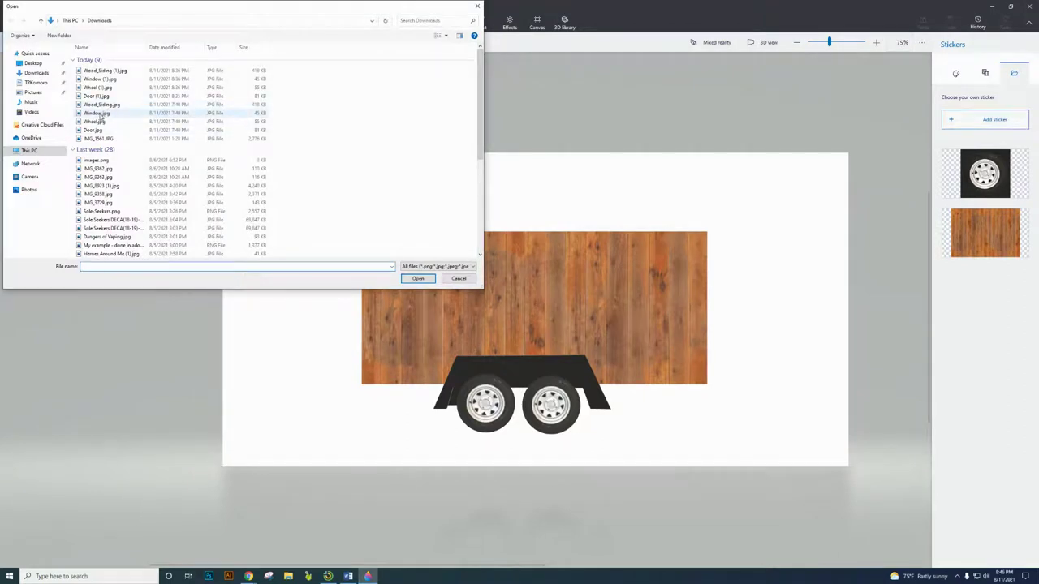
{"action": "left_click", "coordinate": [97, 113]}
{"action": "left_click", "coordinate": [417, 279]}
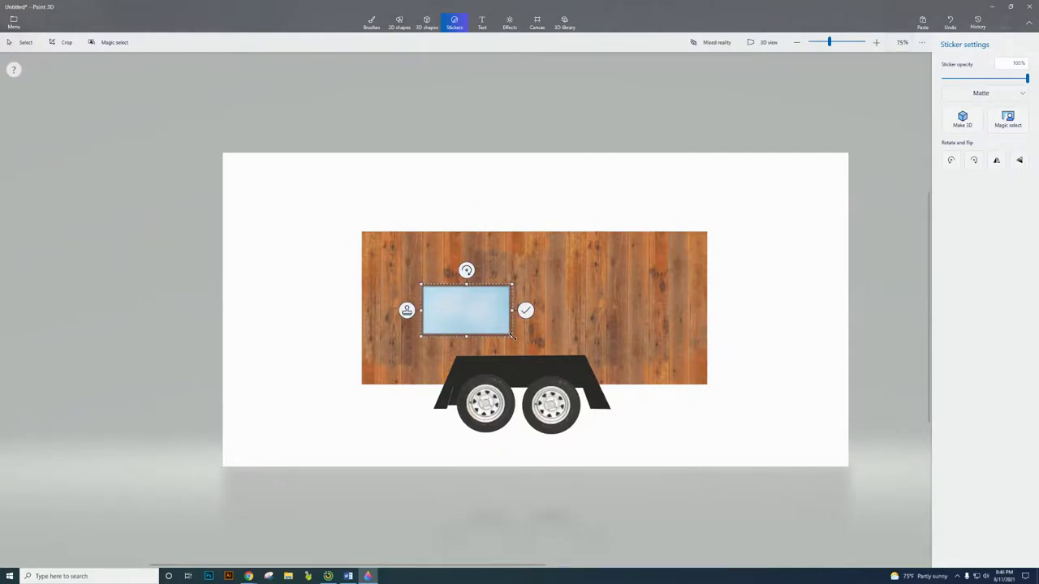
{"action": "left_click_drag", "start_coordinate": [511, 335], "coordinate": [453, 285]}
{"action": "left_click", "coordinate": [467, 267]}
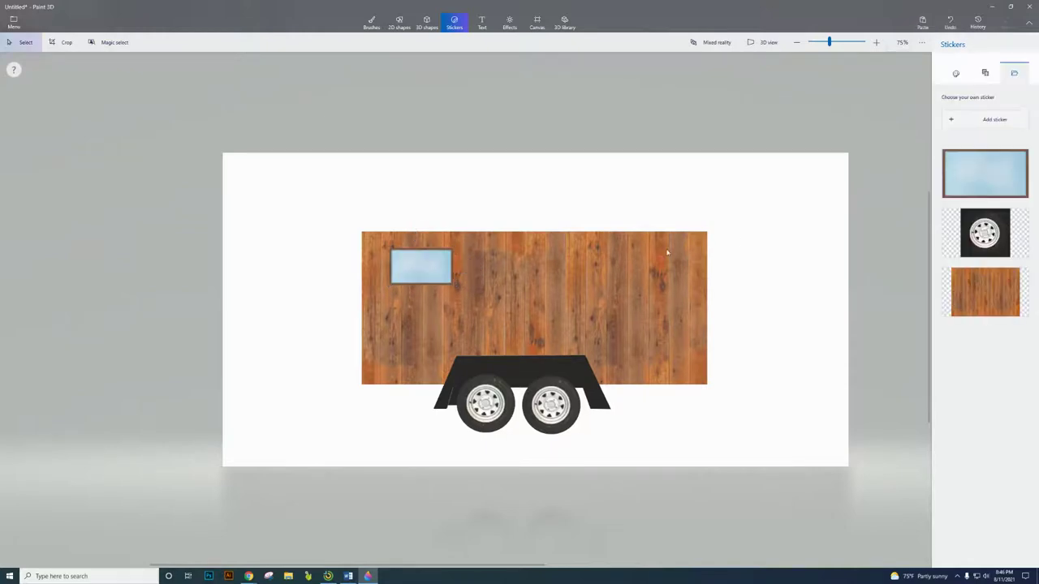
- Apply a second window sticker of matching size directly below the first one
{"action": "left_click", "coordinate": [985, 174]}
{"action": "left_click", "coordinate": [466, 310]}
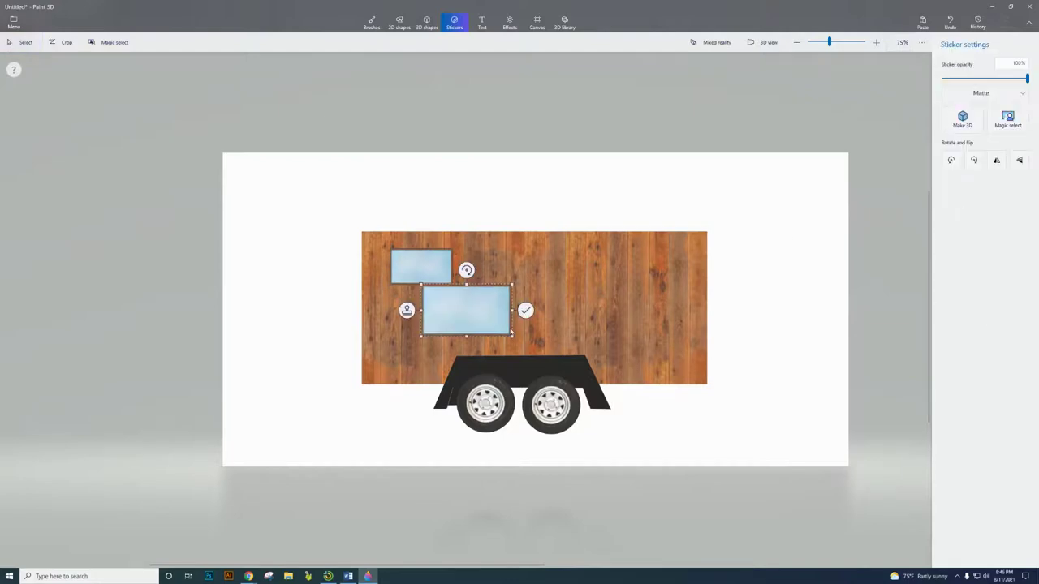
{"action": "left_click_drag", "start_coordinate": [512, 335], "coordinate": [436, 321]}
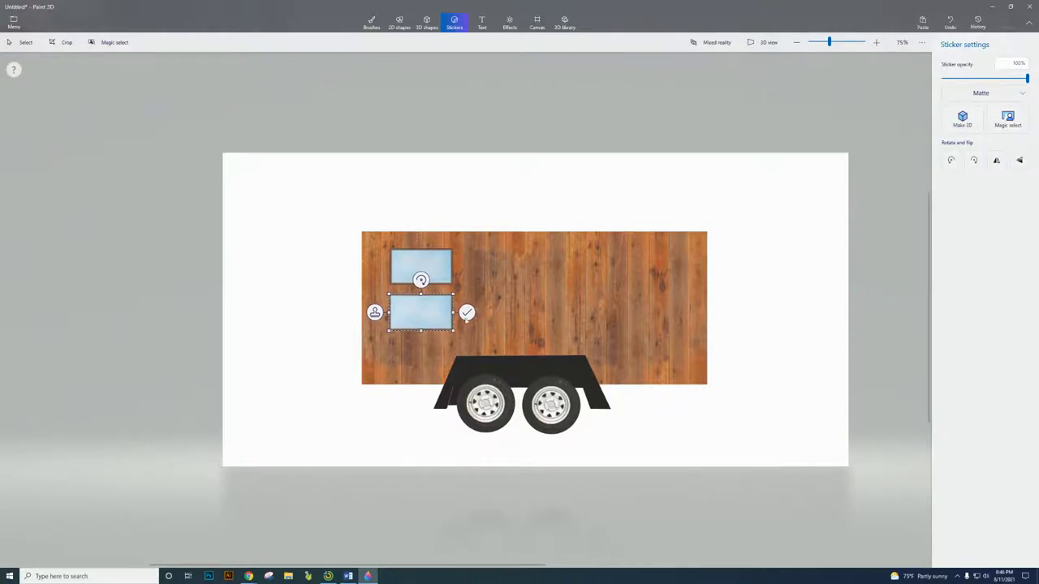
{"action": "left_click", "coordinate": [467, 313]}
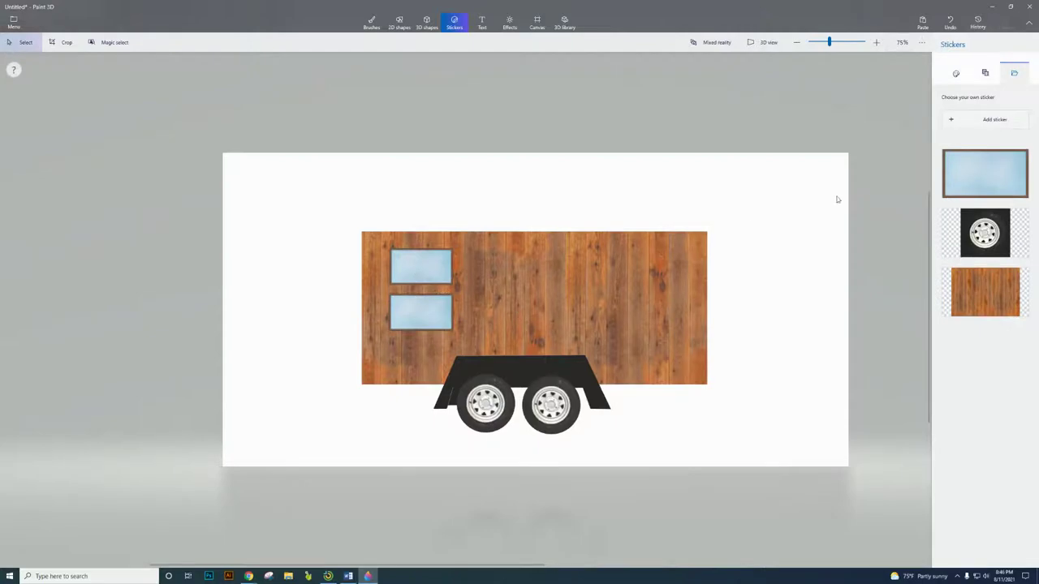
- Apply a third window sticker, rotated 90° to stand upright, near the right end of the long wall
{"action": "left_click", "coordinate": [984, 172]}
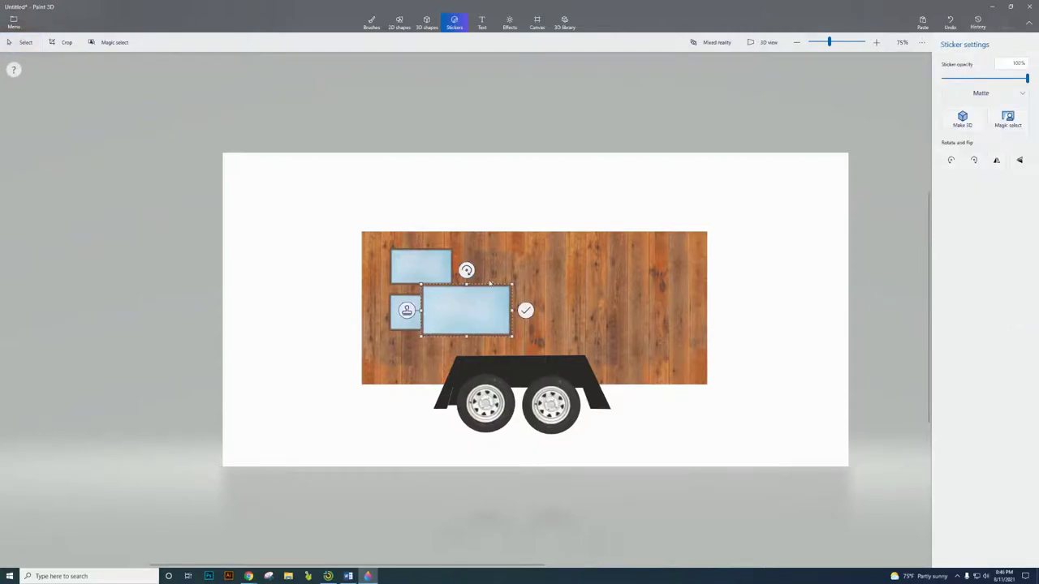
{"action": "left_click_drag", "start_coordinate": [467, 270], "coordinate": [632, 302]}
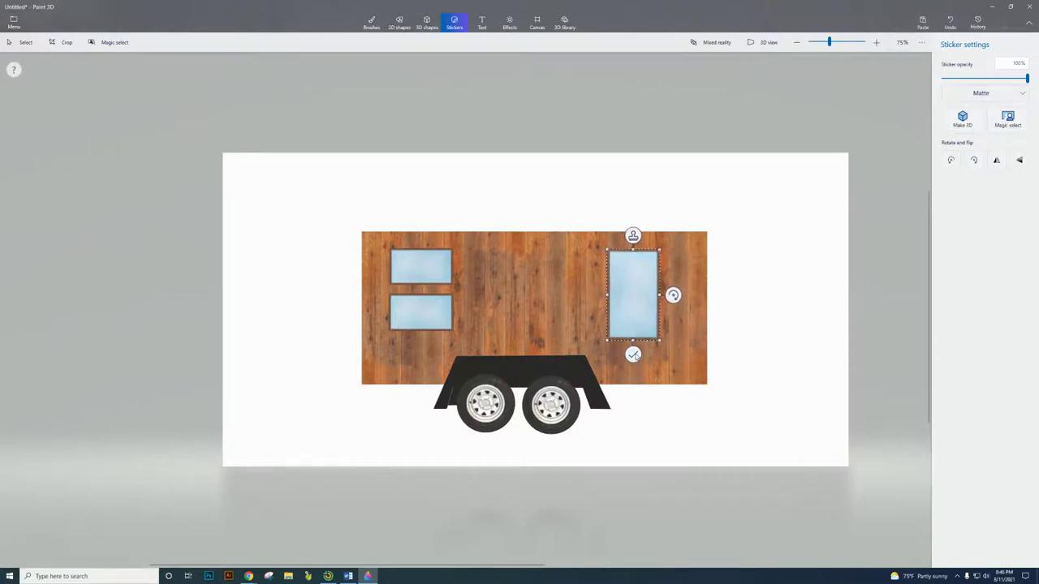
{"action": "left_click", "coordinate": [714, 342]}
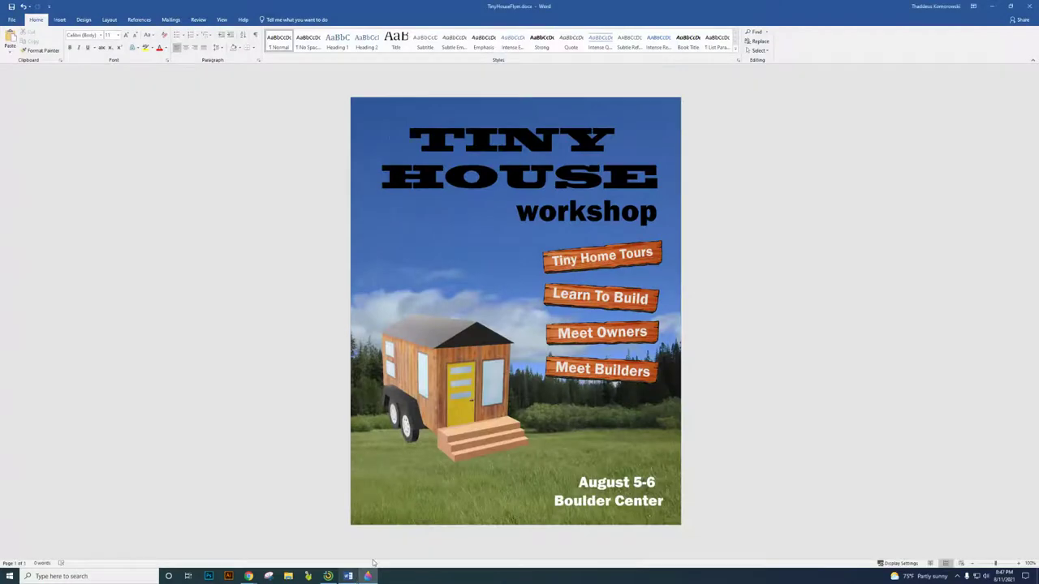
- Check the reference house on the flyer in Word, then rotate the whole Paint 3D house 90° to show its end wall
{"action": "left_click", "coordinate": [349, 577]}
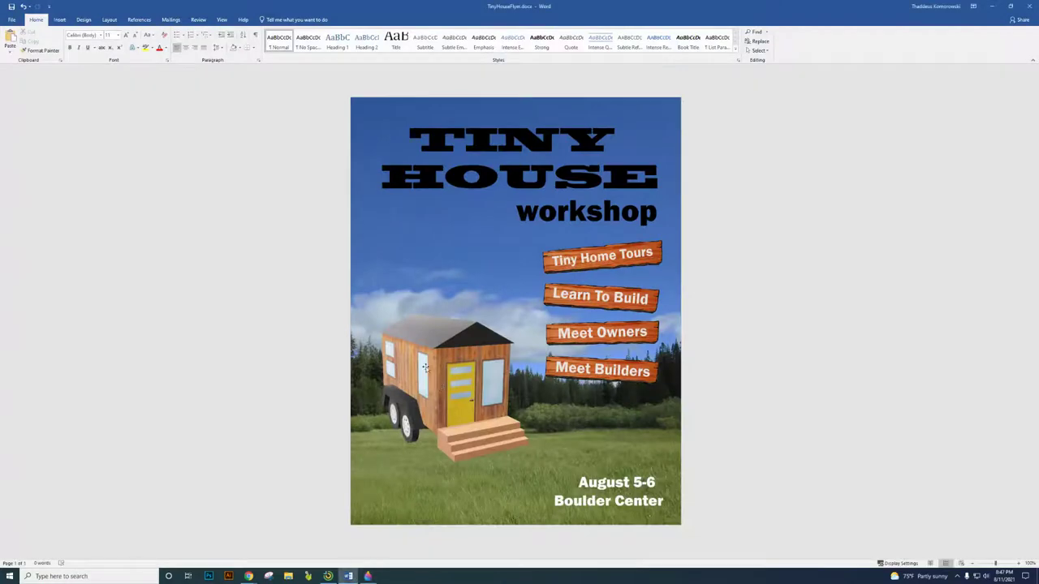
{"action": "left_click", "coordinate": [368, 576]}
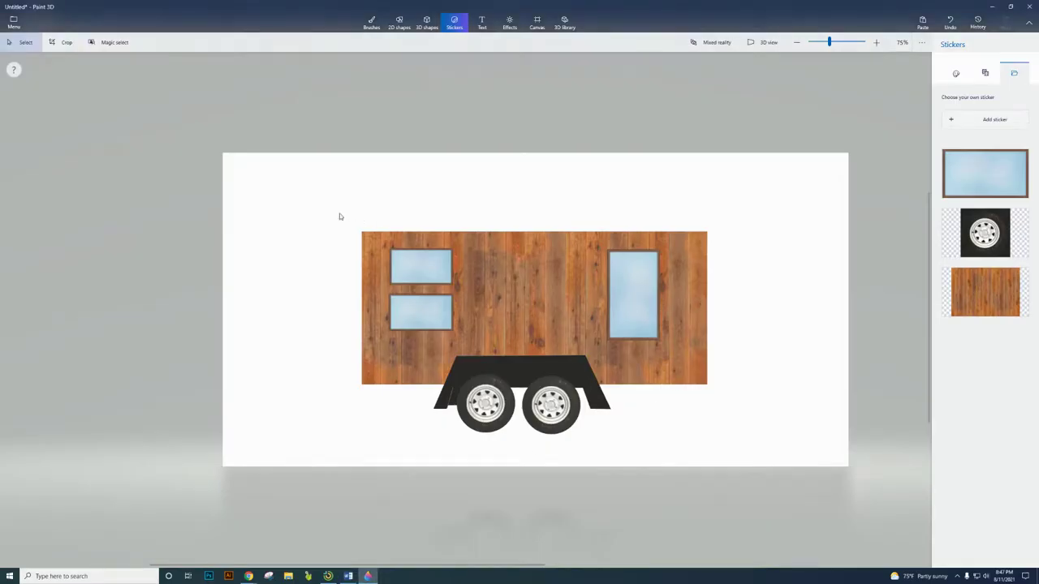
{"action": "left_click_drag", "start_coordinate": [339, 215], "coordinate": [781, 454]}
{"action": "left_click_drag", "start_coordinate": [534, 457], "coordinate": [362, 437]}
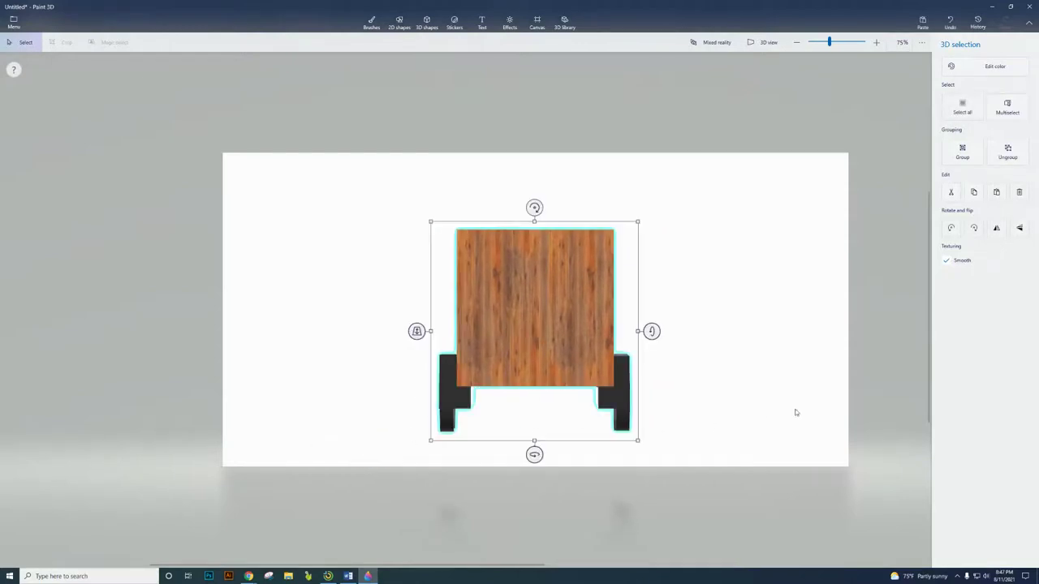
{"action": "left_click", "coordinate": [730, 336]}
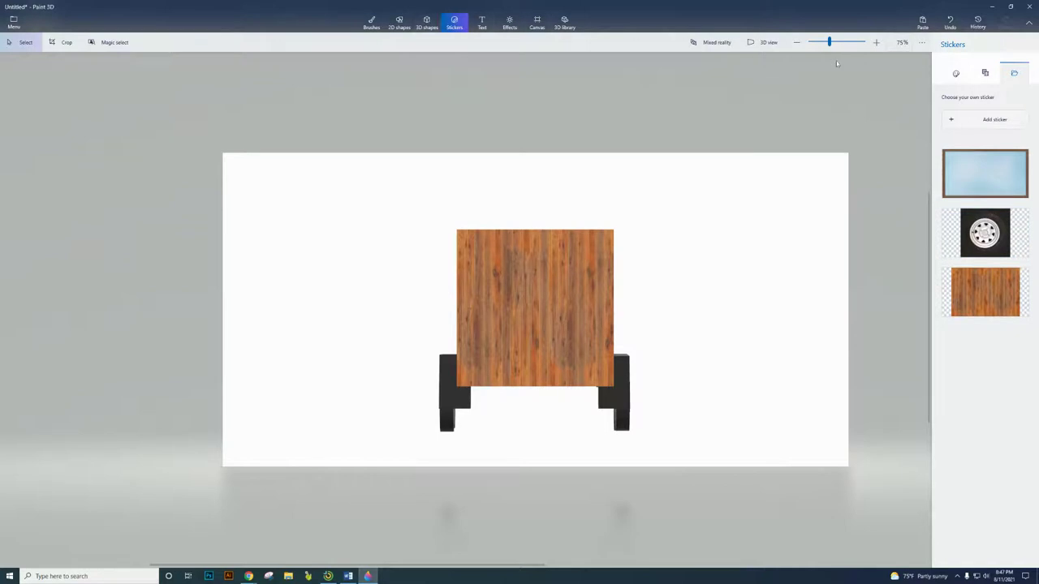
- Add Door.jpg as a custom sticker, enlarge it, and apply it at the lower left of the end wall, flush with the wall's base
{"action": "left_click", "coordinate": [1006, 118]}
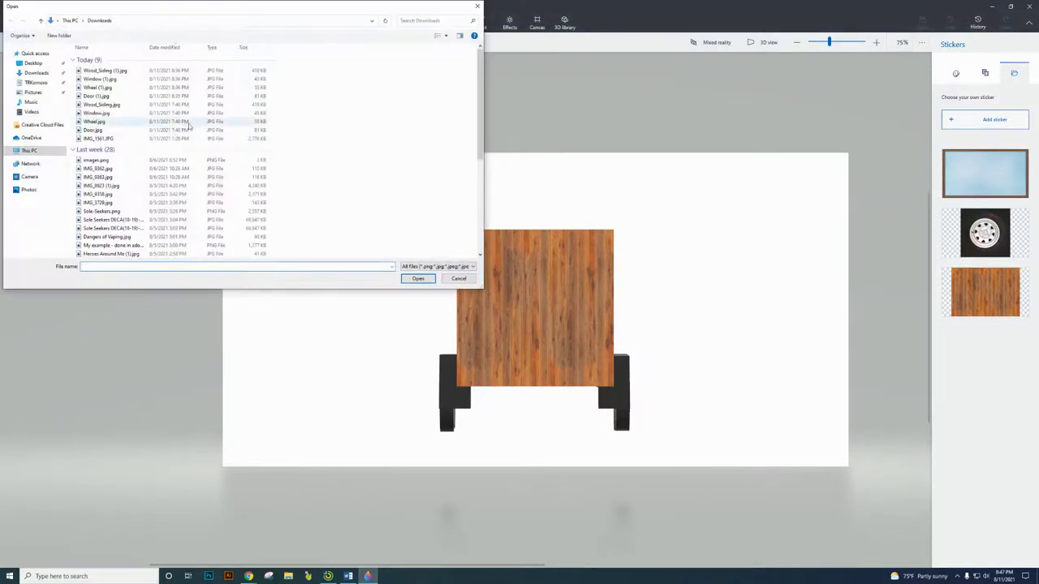
{"action": "left_click", "coordinate": [93, 131]}
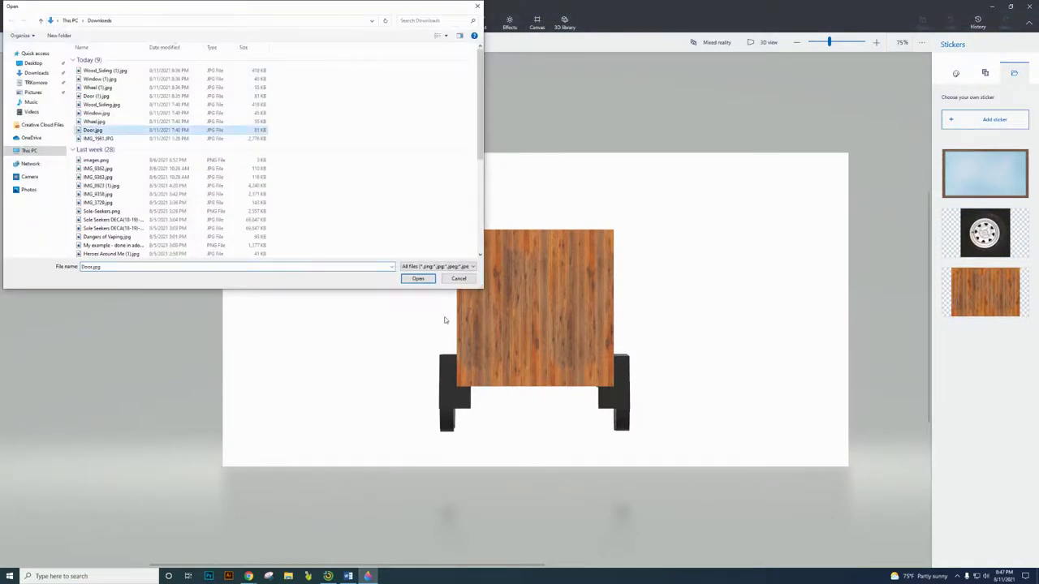
{"action": "left_click", "coordinate": [416, 278]}
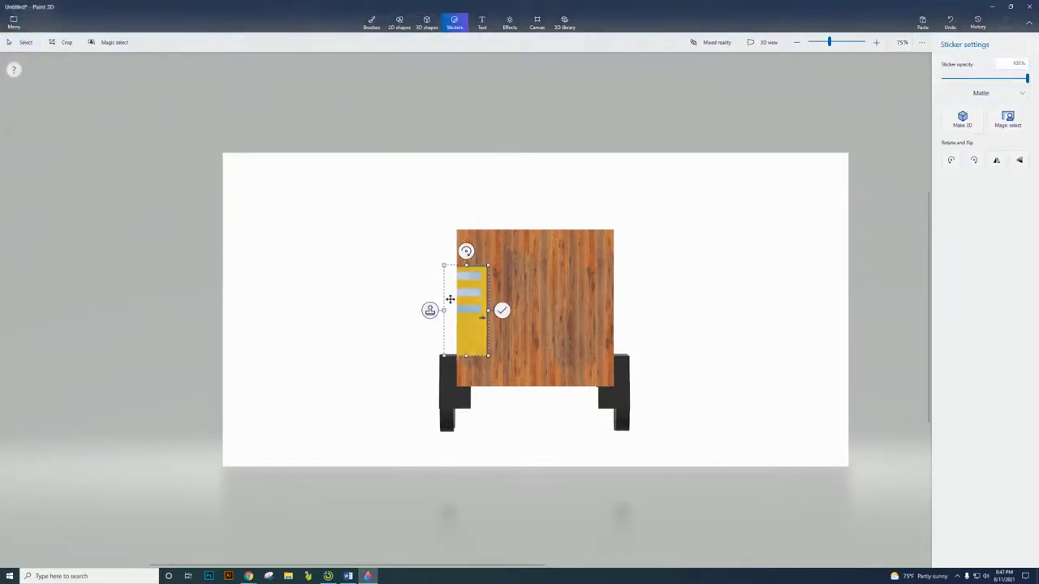
{"action": "left_click_drag", "start_coordinate": [469, 313], "coordinate": [498, 342]}
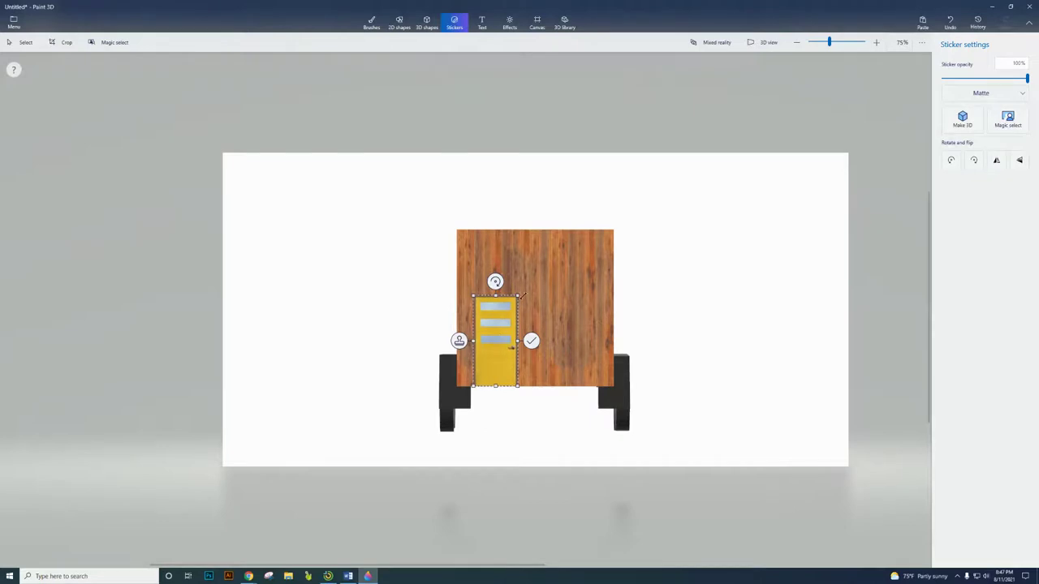
{"action": "left_click_drag", "start_coordinate": [517, 296], "coordinate": [537, 269]}
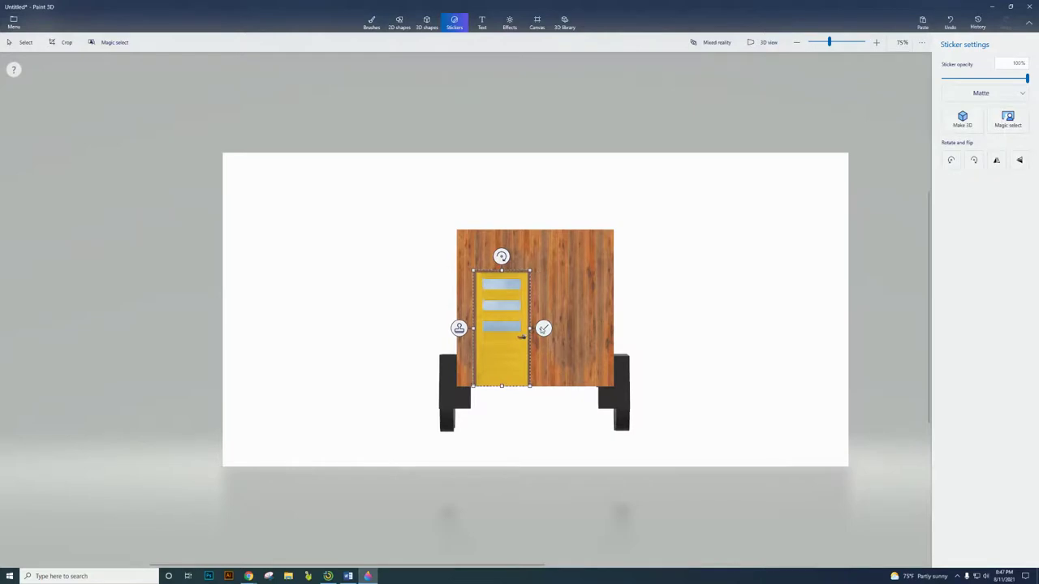
{"action": "left_click", "coordinate": [543, 328]}
- Apply a window sticker, rotated 90° to stand upright, on the end wall to the right of the door
{"action": "left_click", "coordinate": [985, 233]}
{"action": "left_click", "coordinate": [466, 310]}
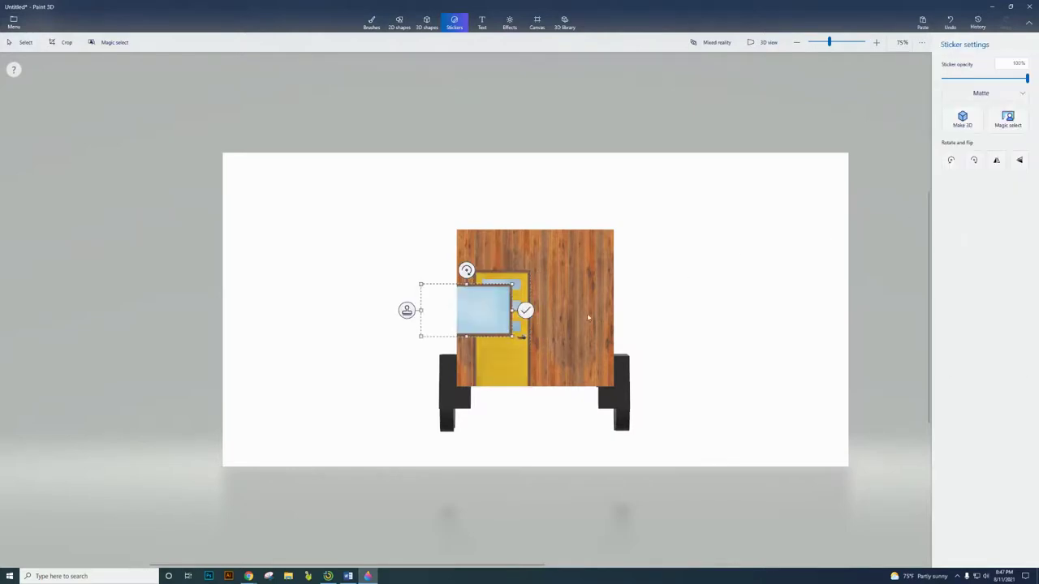
{"action": "left_click_drag", "start_coordinate": [466, 271], "coordinate": [580, 314]}
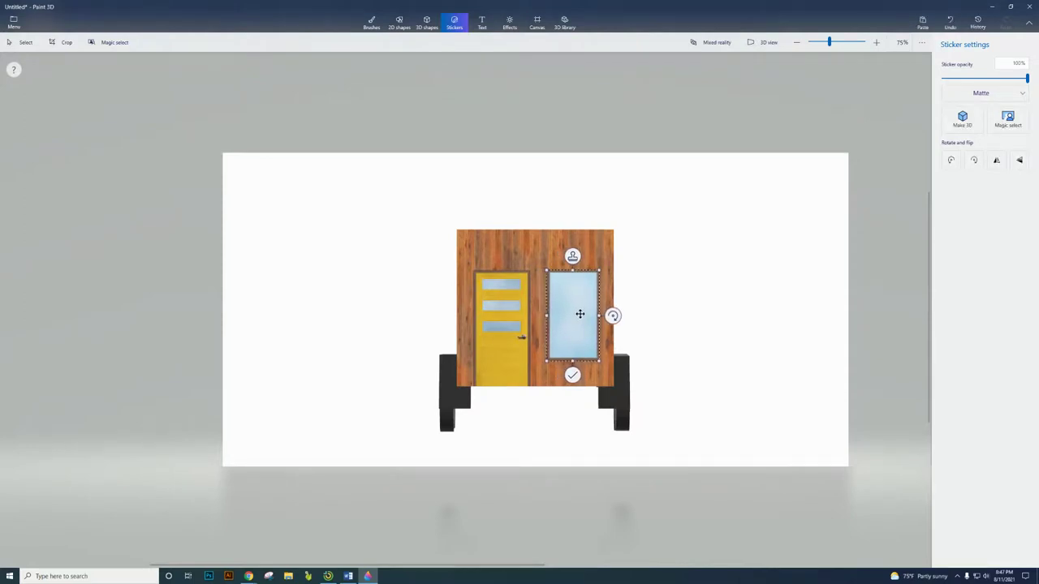
{"action": "left_click", "coordinate": [673, 274]}
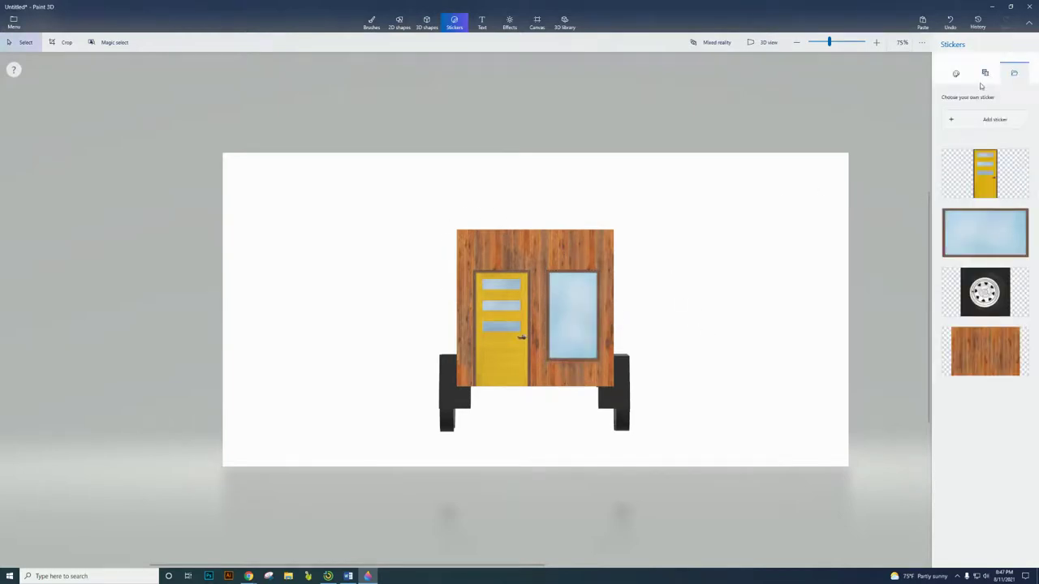
- Draw a black gable roof outline above the end wall with the Sharp edge 3D doodle, with eaves overhanging both sides
{"action": "left_click", "coordinate": [427, 23]}
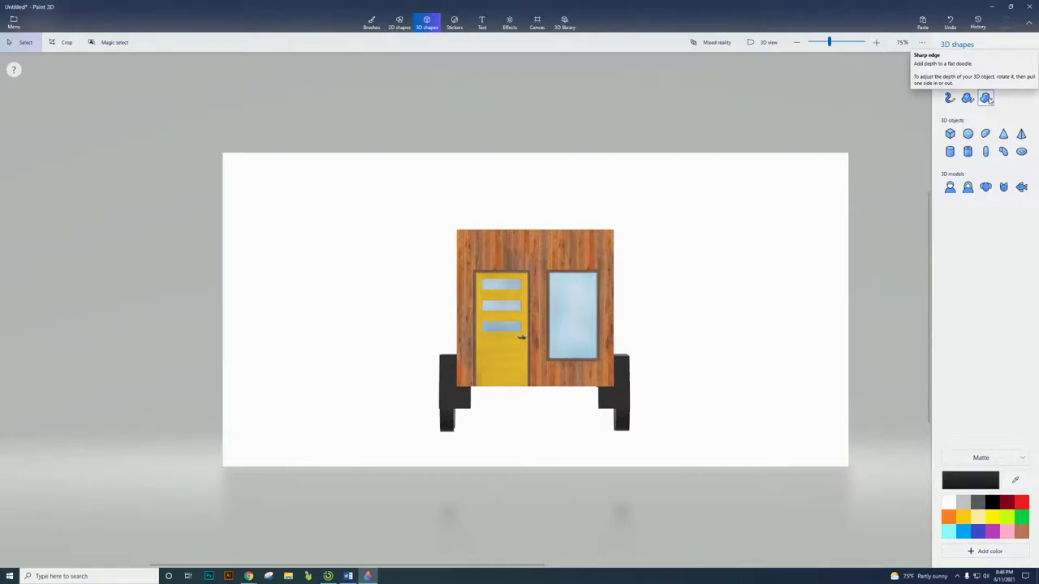
{"action": "left_click", "coordinate": [986, 98]}
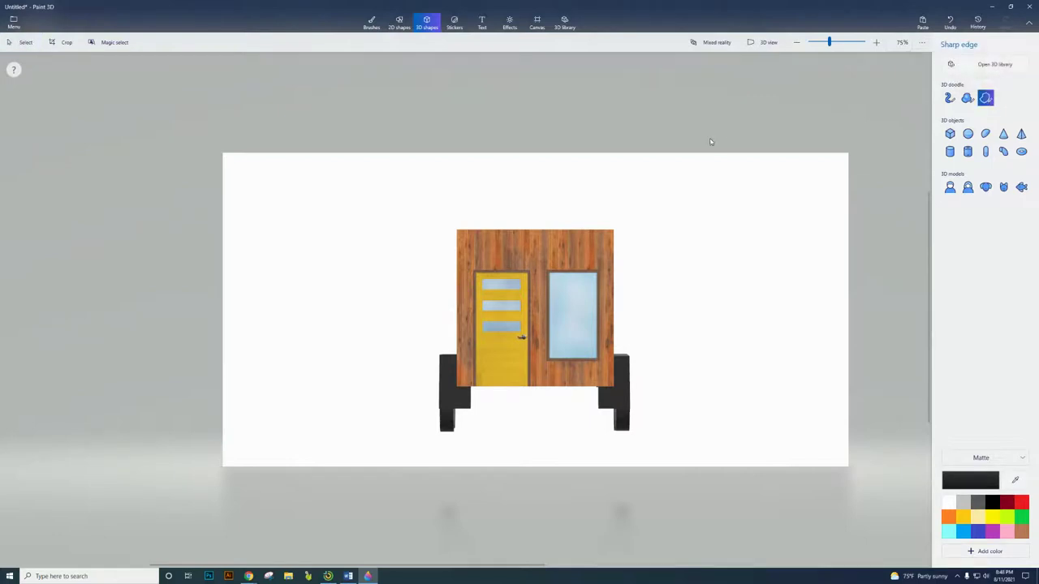
{"action": "left_click", "coordinate": [533, 189]}
{"action": "left_click", "coordinate": [625, 230]}
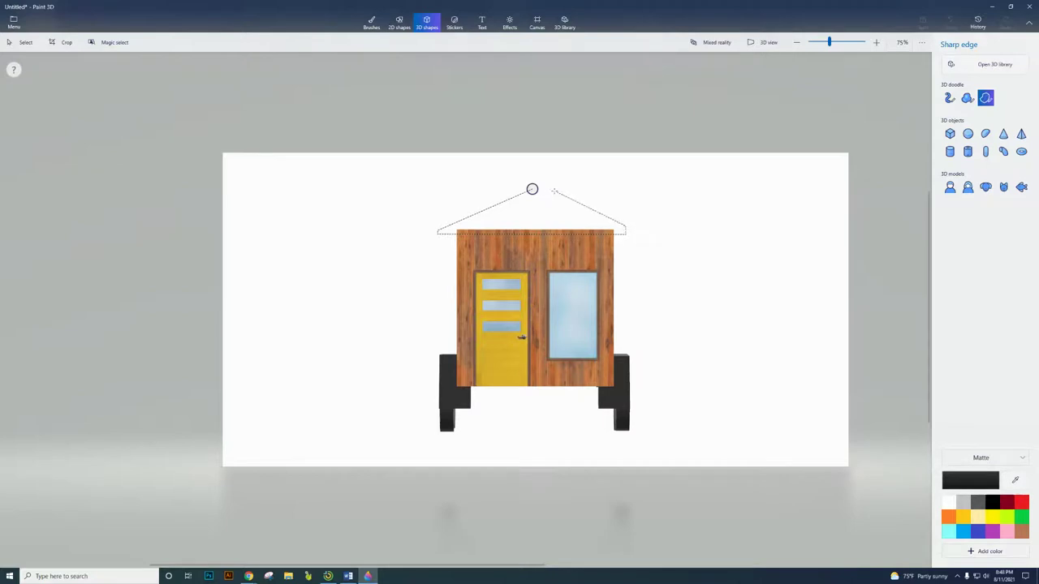
{"action": "left_click", "coordinate": [532, 189]}
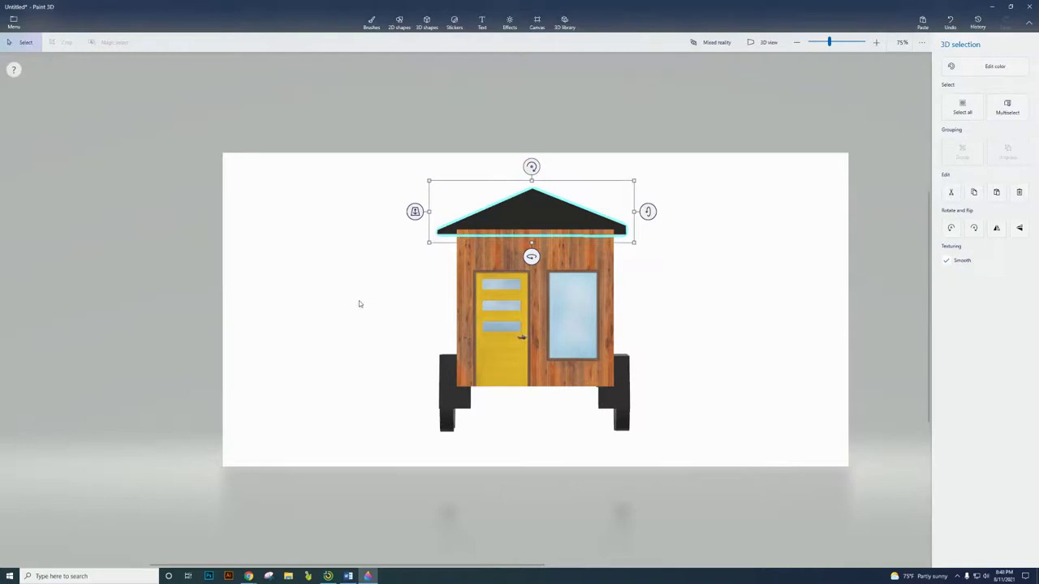
- Rotate the whole house 90° to its long side and stretch the roof slightly past both ends of the wall
{"action": "left_click", "coordinate": [355, 191]}
{"action": "left_click_drag", "start_coordinate": [351, 178], "coordinate": [714, 451]}
{"action": "left_click_drag", "start_coordinate": [533, 452], "coordinate": [640, 458]}
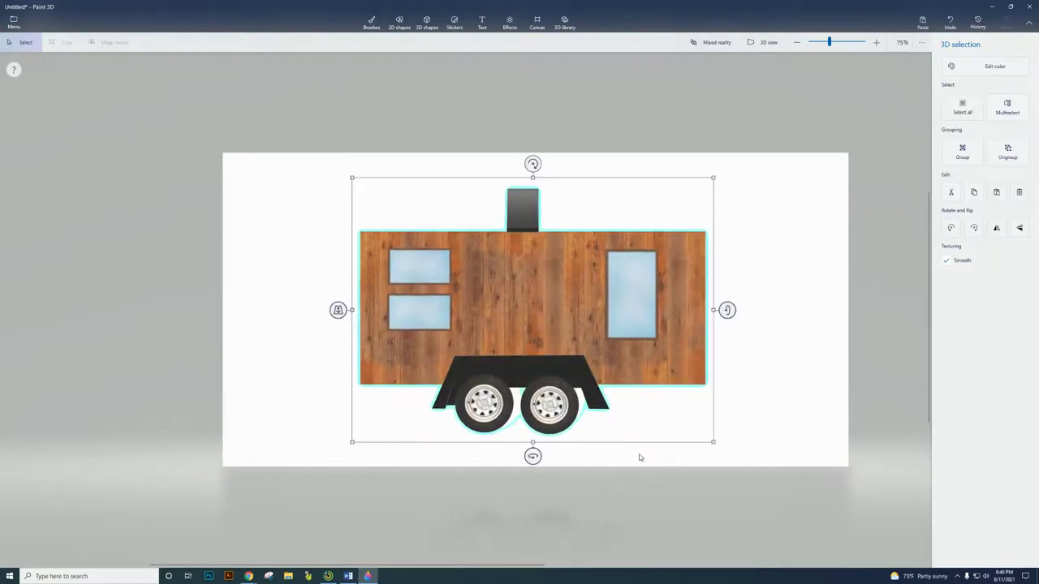
{"action": "left_click", "coordinate": [772, 179]}
{"action": "left_click", "coordinate": [521, 207]}
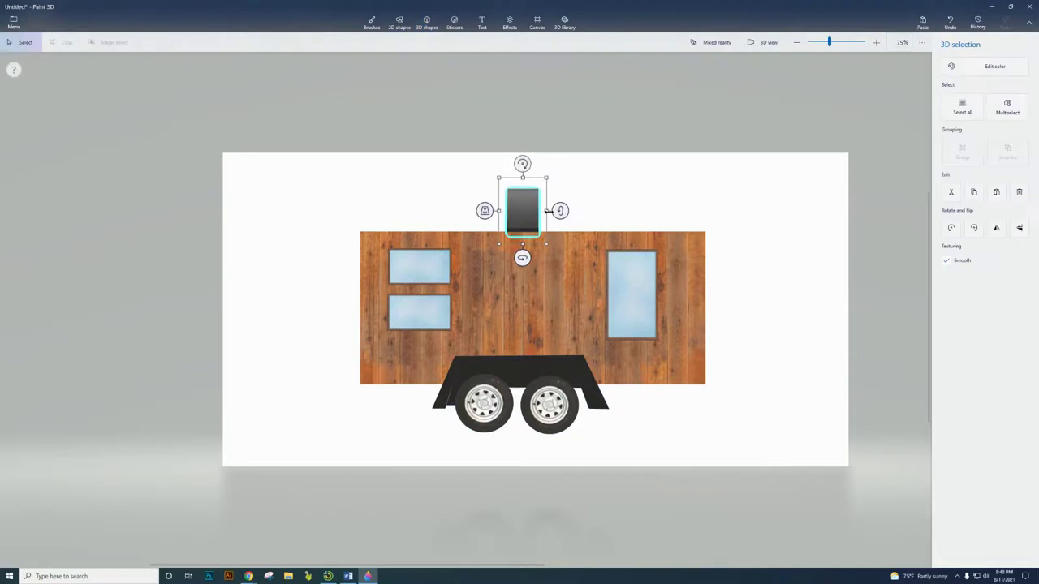
{"action": "left_click_drag", "start_coordinate": [545, 211], "coordinate": [716, 220]}
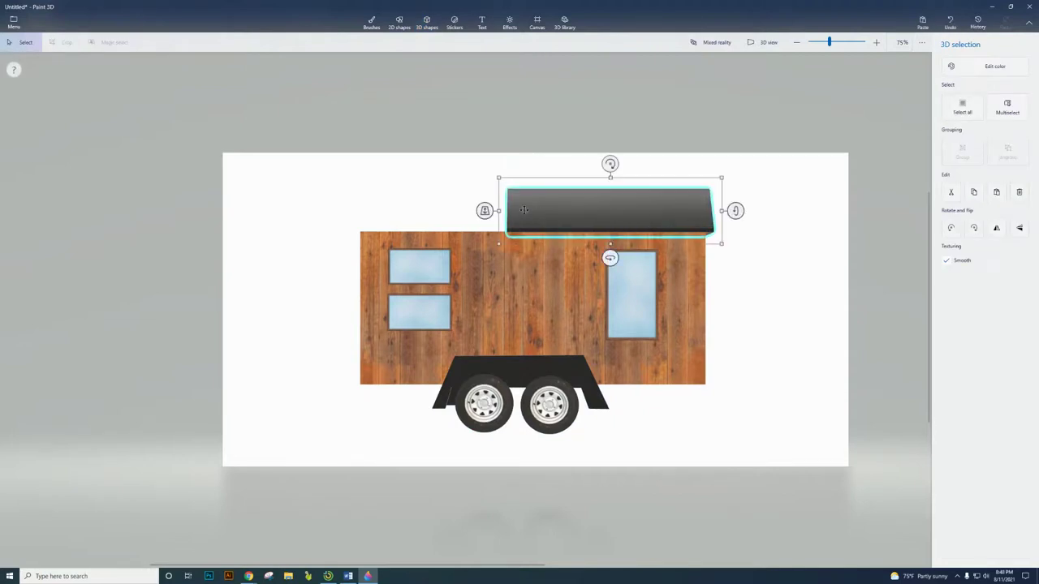
{"action": "left_click_drag", "start_coordinate": [504, 213], "coordinate": [356, 220]}
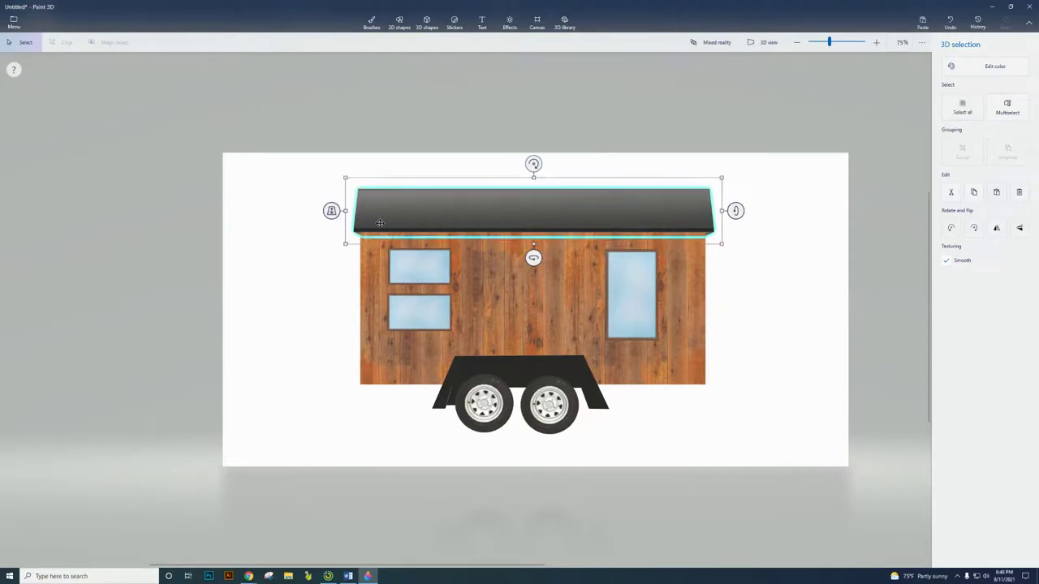
{"action": "left_click", "coordinate": [772, 300]}
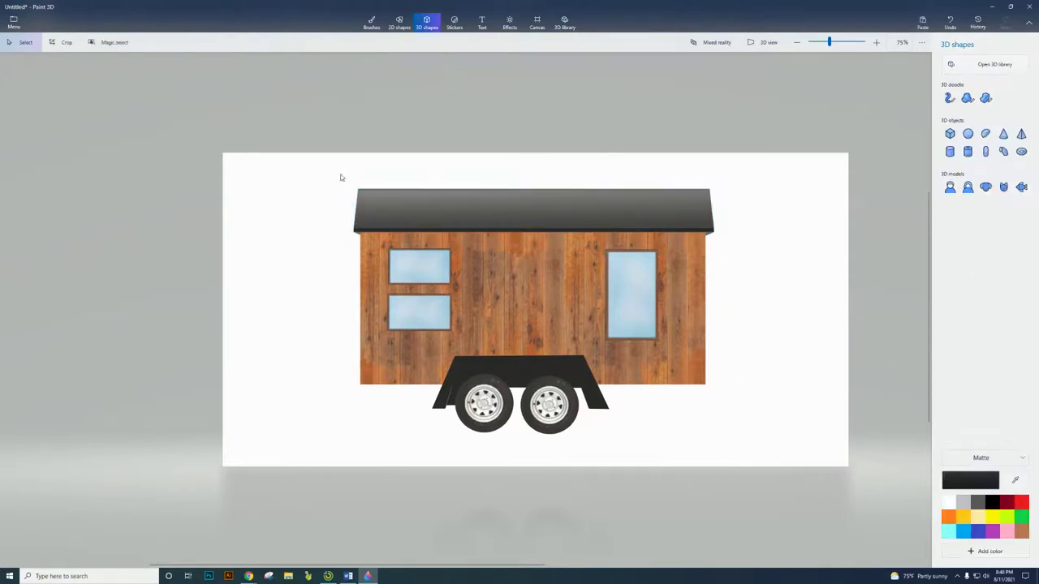
- Turn the whole house back to the door end, then narrow and lower the roof so its eaves overhang both sides slightly and evenly
{"action": "left_click_drag", "start_coordinate": [328, 168], "coordinate": [773, 431]}
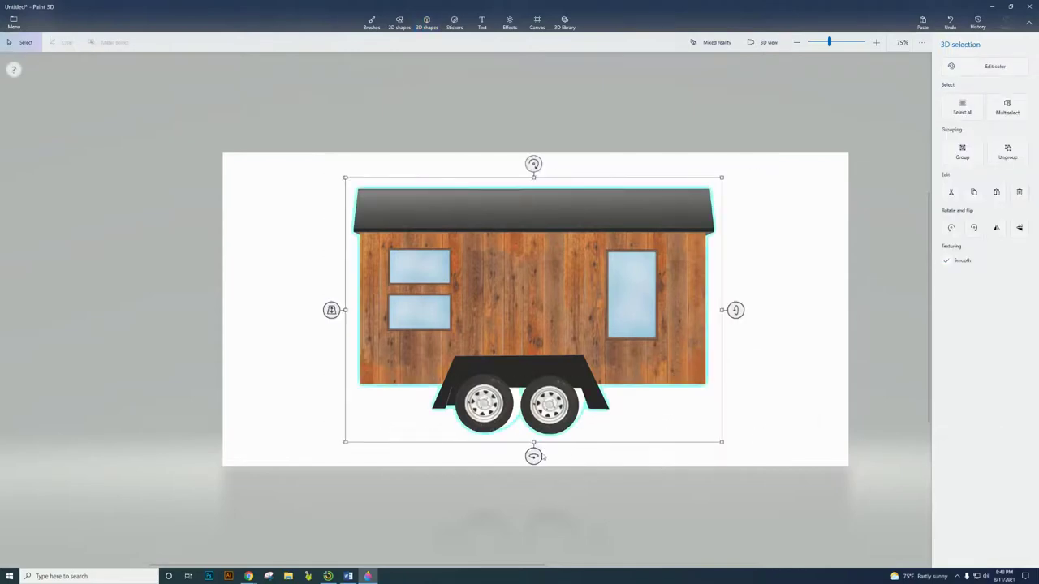
{"action": "left_click_drag", "start_coordinate": [534, 457], "coordinate": [355, 427]}
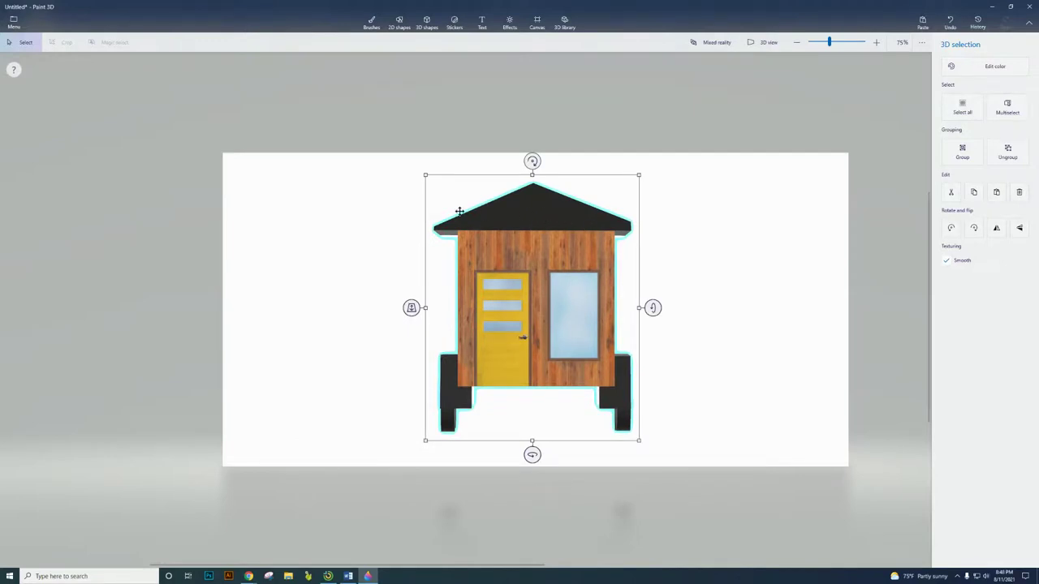
{"action": "left_click", "coordinate": [427, 223]}
{"action": "left_click", "coordinate": [532, 206]}
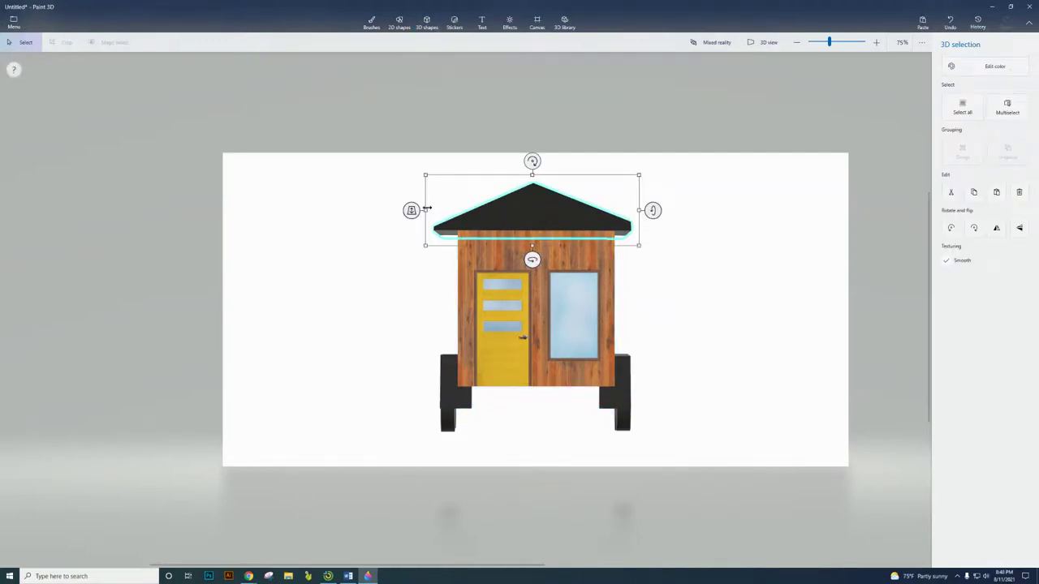
{"action": "left_click_drag", "start_coordinate": [423, 210], "coordinate": [439, 211]}
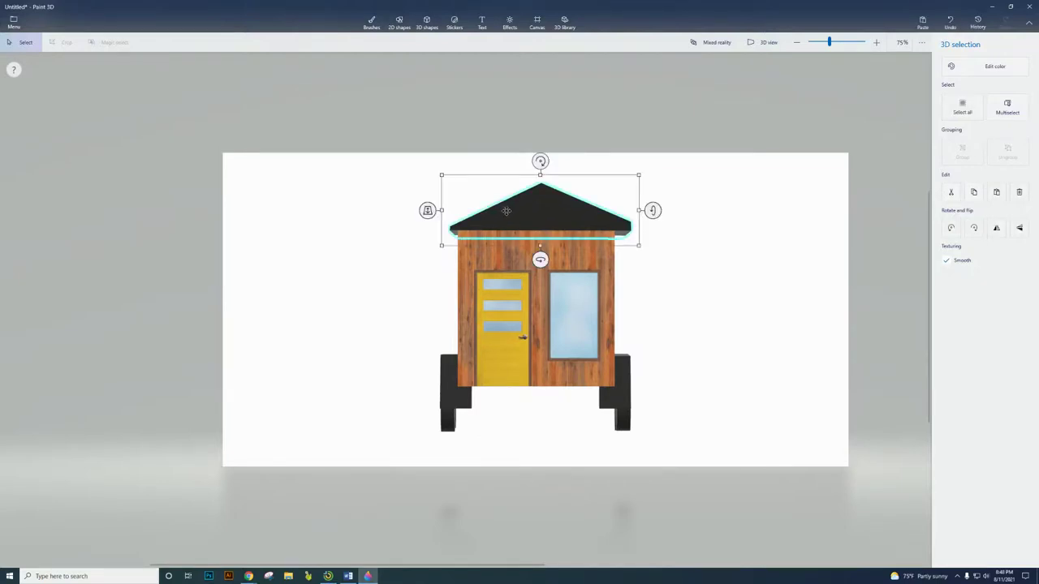
{"action": "left_click_drag", "start_coordinate": [540, 175], "coordinate": [540, 180]}
{"action": "left_click_drag", "start_coordinate": [639, 213], "coordinate": [630, 212]}
{"action": "left_click", "coordinate": [679, 284]}
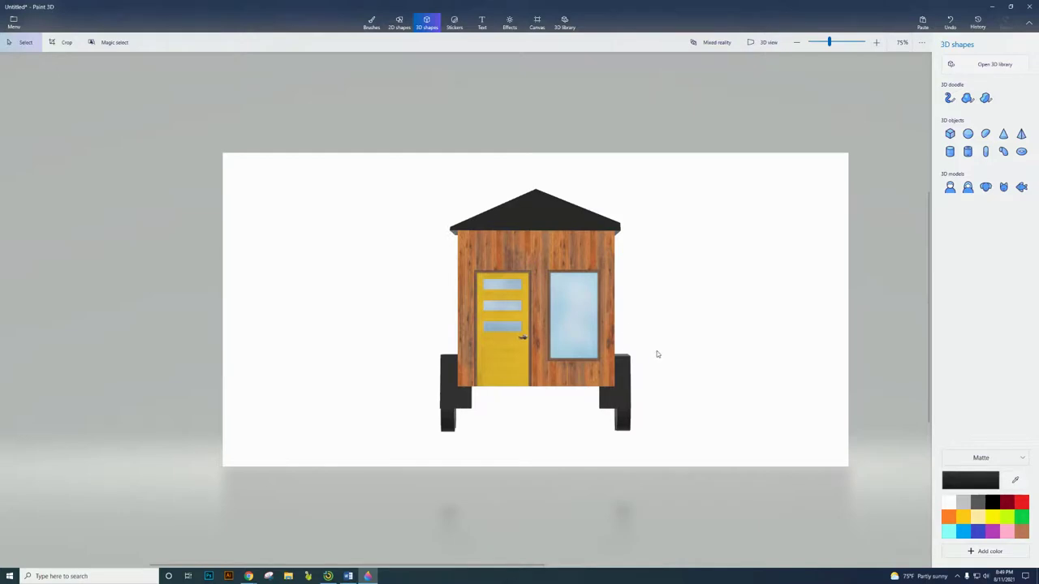
- Select the whole house and rotate it 90° to show the long wall with the three windows
{"action": "left_click_drag", "start_coordinate": [369, 195], "coordinate": [333, 189]}
{"action": "left_click", "coordinate": [730, 410]}
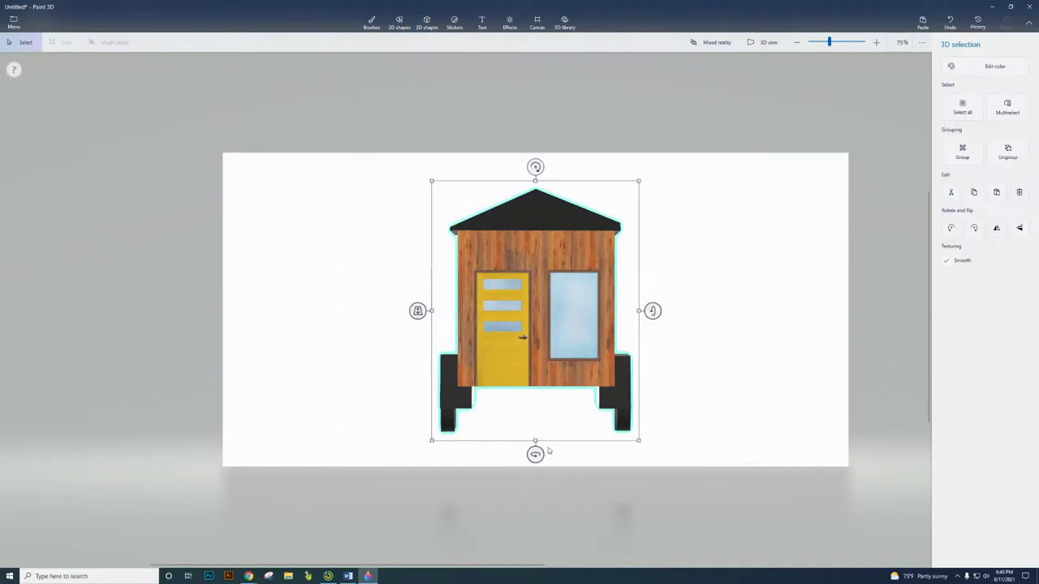
{"action": "left_click_drag", "start_coordinate": [535, 457], "coordinate": [650, 456]}
{"action": "left_click", "coordinate": [755, 394]}
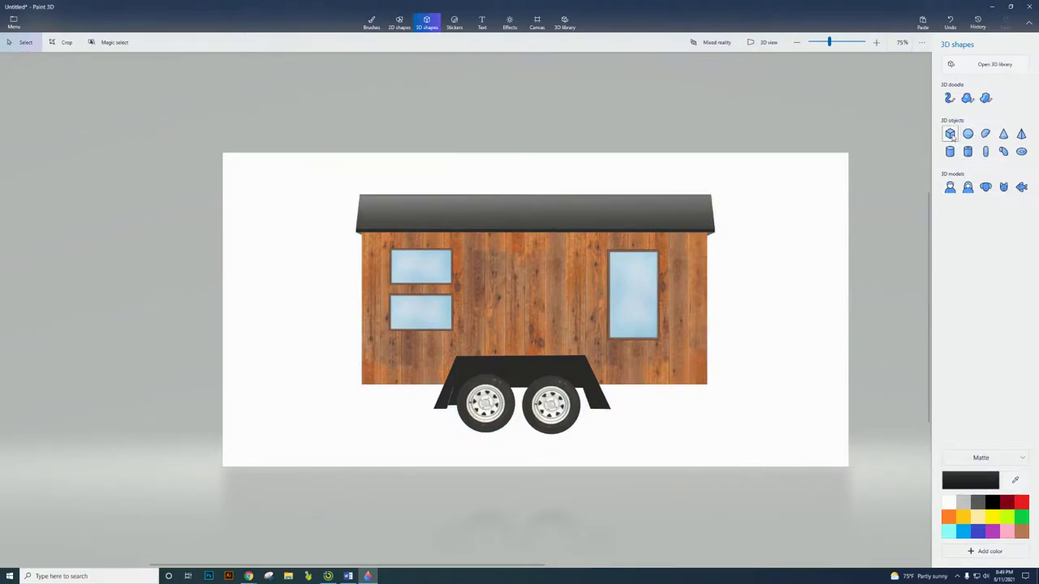
- Draw a thin brown 3D cube as the top entry step, extending outward from the lower-right corner of the long wall
{"action": "left_click", "coordinate": [1021, 533]}
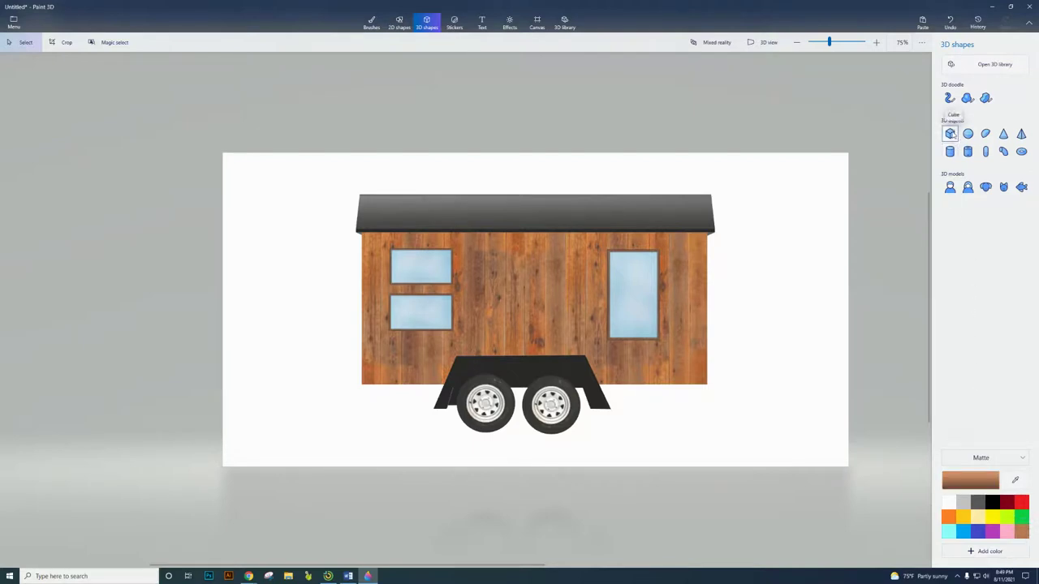
{"action": "left_click", "coordinate": [950, 134]}
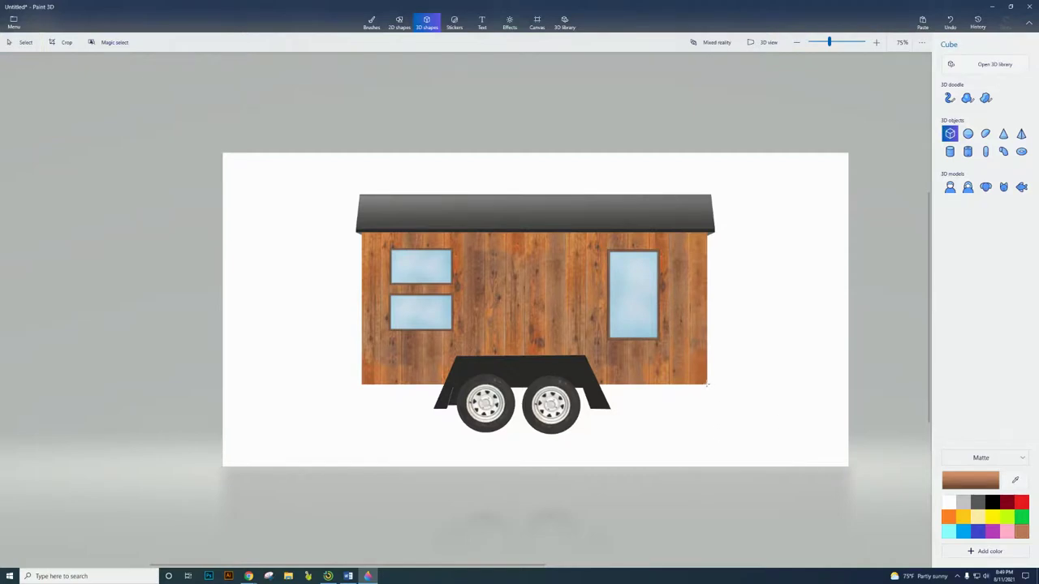
{"action": "left_click_drag", "start_coordinate": [706, 385], "coordinate": [742, 396]}
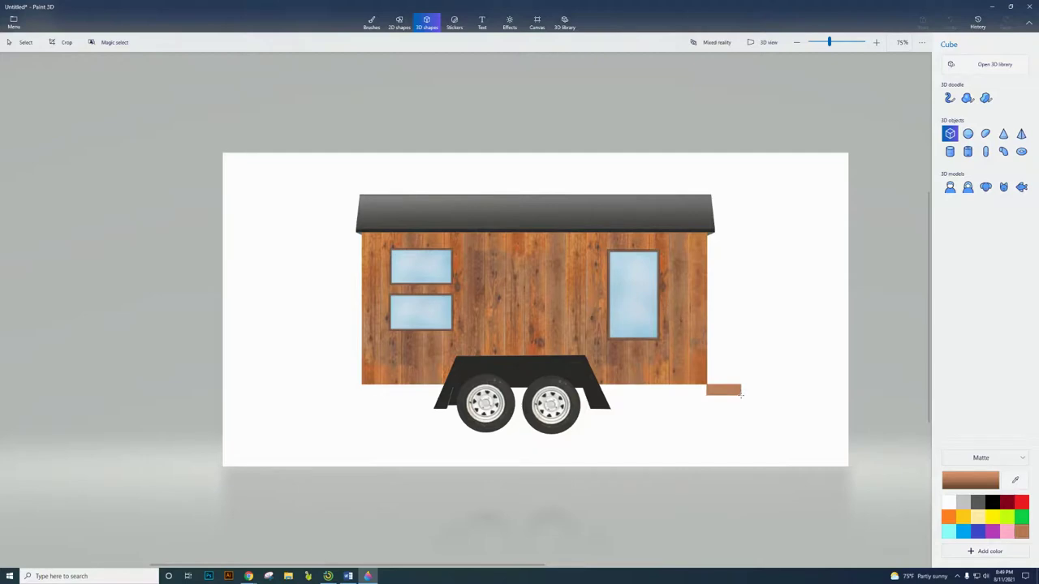
{"action": "left_click_drag", "start_coordinate": [741, 394], "coordinate": [742, 395]}
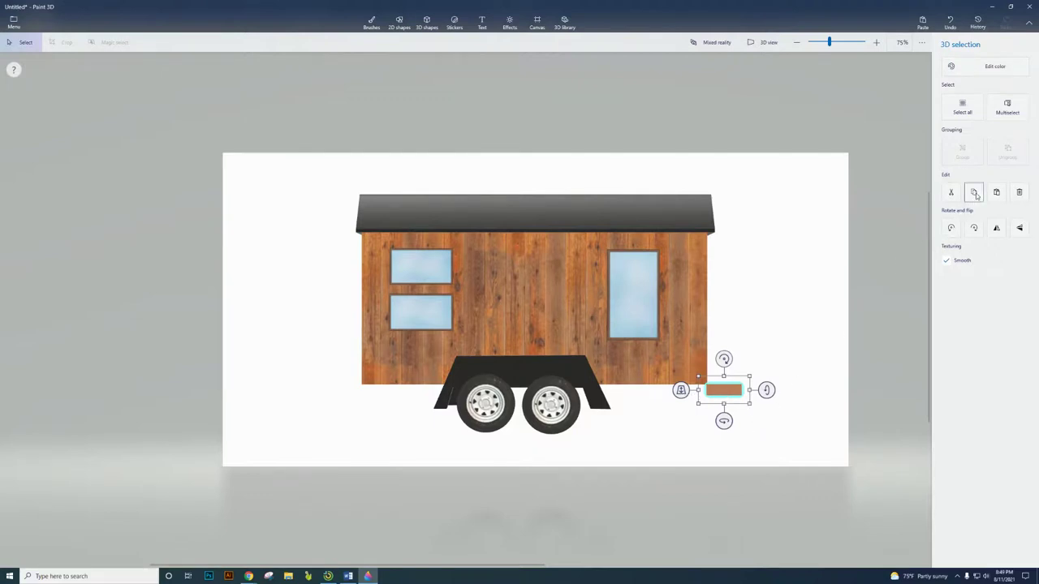
- Copy the brown step twice and place the copies below it, each offset outward, to form a three-step staircase
{"action": "key", "text": "ctrl"}
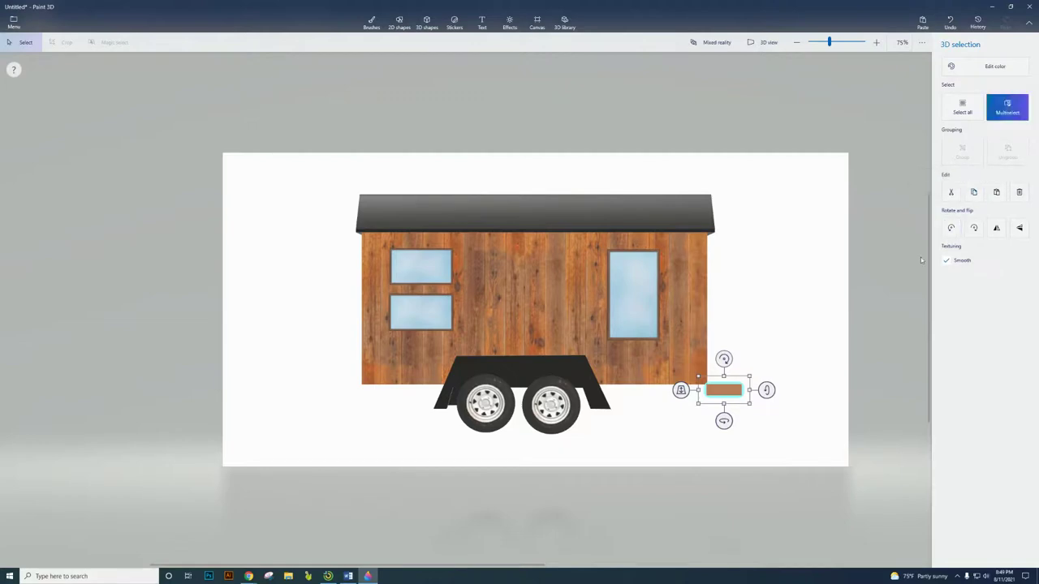
{"action": "key", "text": "ctrl"}
{"action": "key", "text": "ctrl+v"}
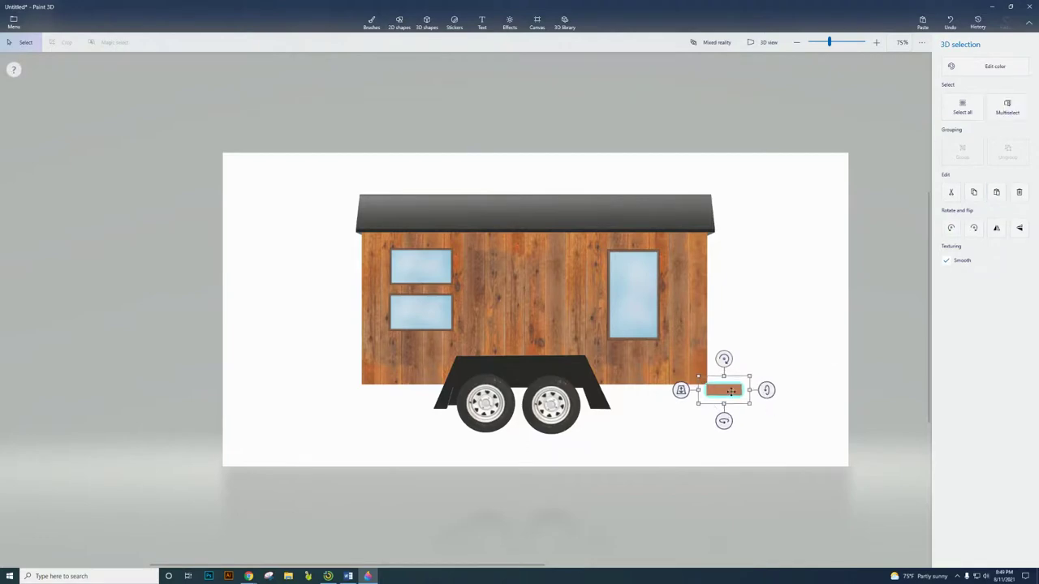
{"action": "left_click_drag", "start_coordinate": [732, 391], "coordinate": [740, 402]}
{"action": "key", "text": "ctrl"}
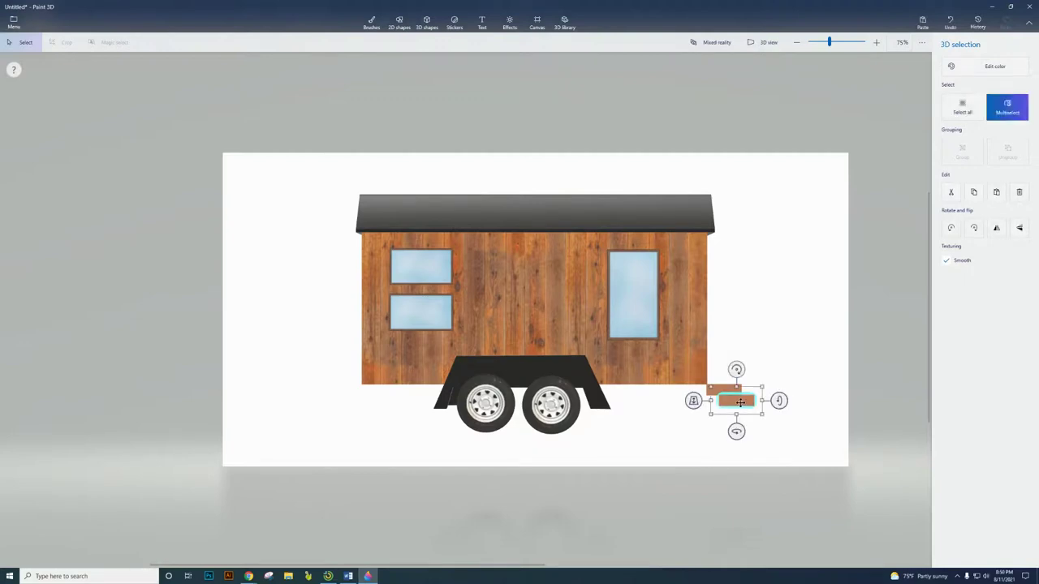
{"action": "left_click_drag", "start_coordinate": [740, 402], "coordinate": [753, 418]}
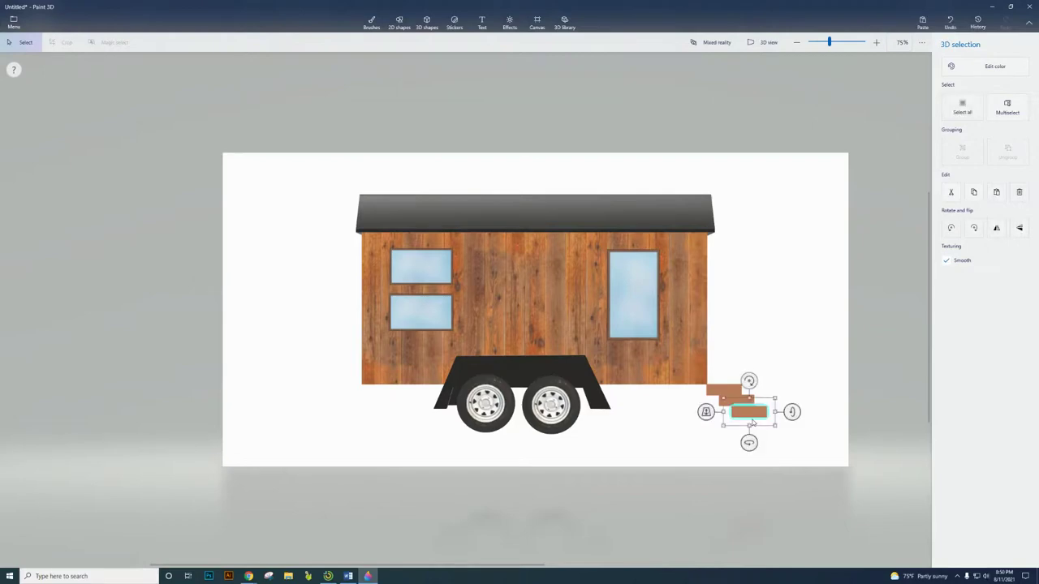
{"action": "left_click", "coordinate": [691, 414]}
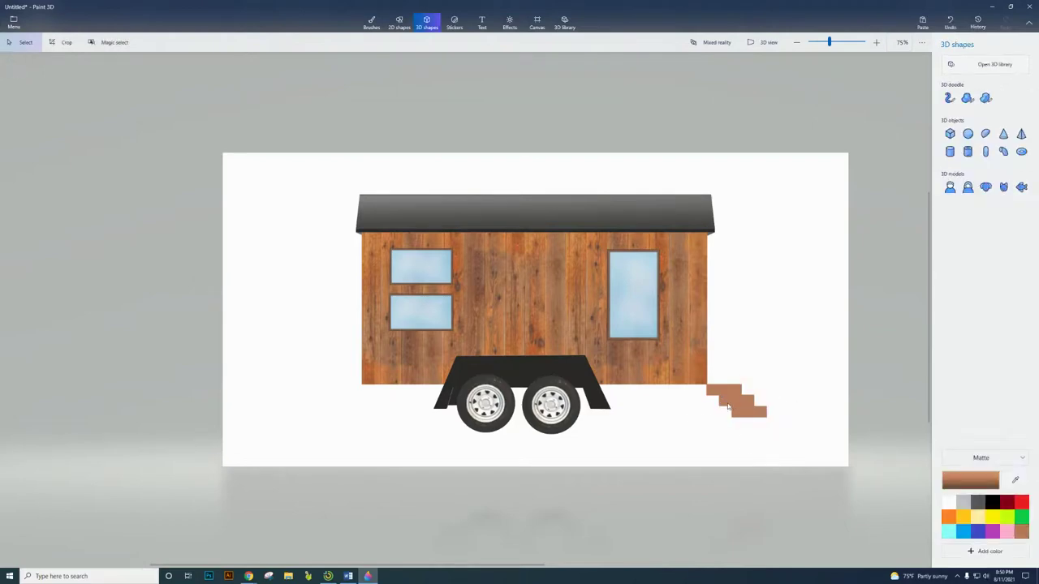
- Stretch the middle stair step toward the house until it reaches slightly beneath the end wall
{"action": "left_click", "coordinate": [729, 407]}
{"action": "left_click_drag", "start_coordinate": [702, 400], "coordinate": [697, 400]}
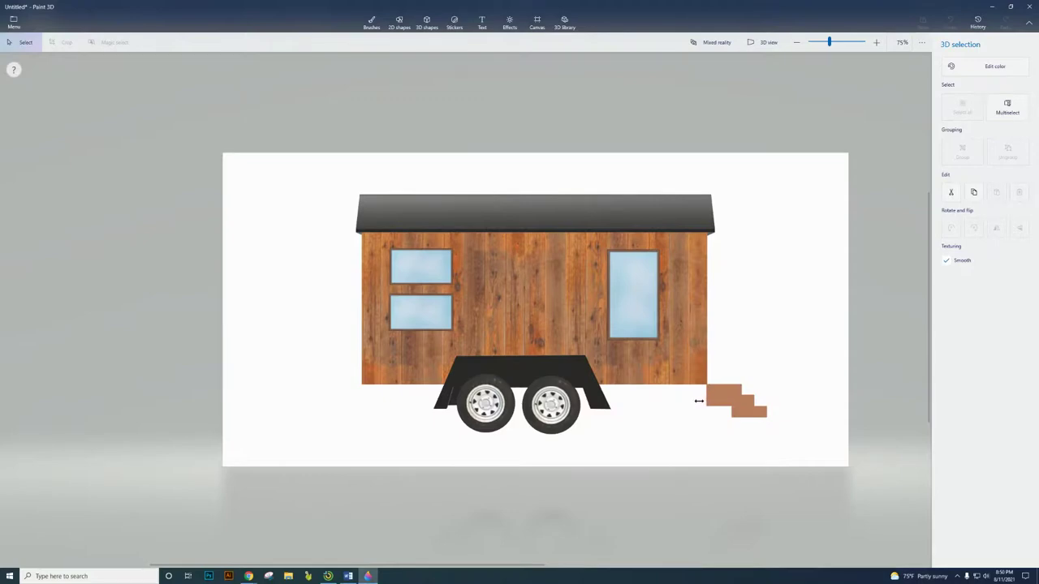
{"action": "left_click_drag", "start_coordinate": [695, 401], "coordinate": [692, 401]}
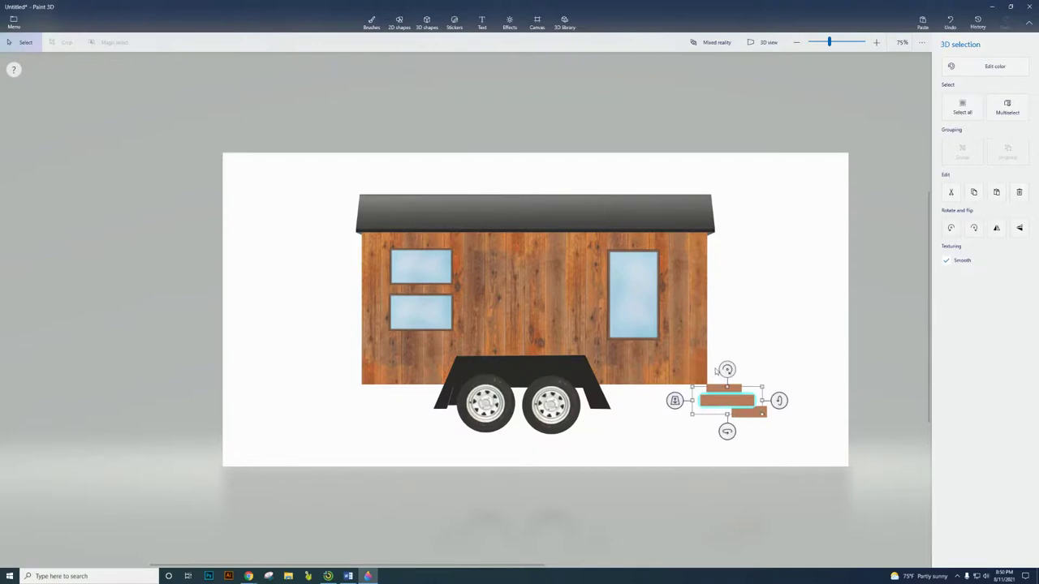
- Stretch the top and bottom stair steps toward the house so their inner ends line up with the middle step
{"action": "left_click", "coordinate": [715, 371]}
{"action": "left_click", "coordinate": [713, 390]}
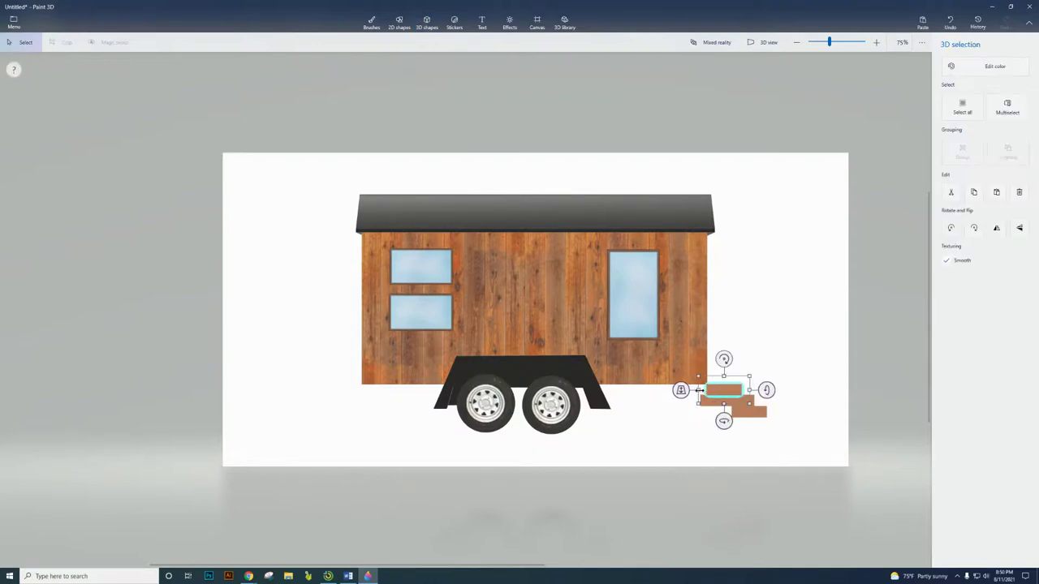
{"action": "left_click_drag", "start_coordinate": [698, 391], "coordinate": [691, 390]}
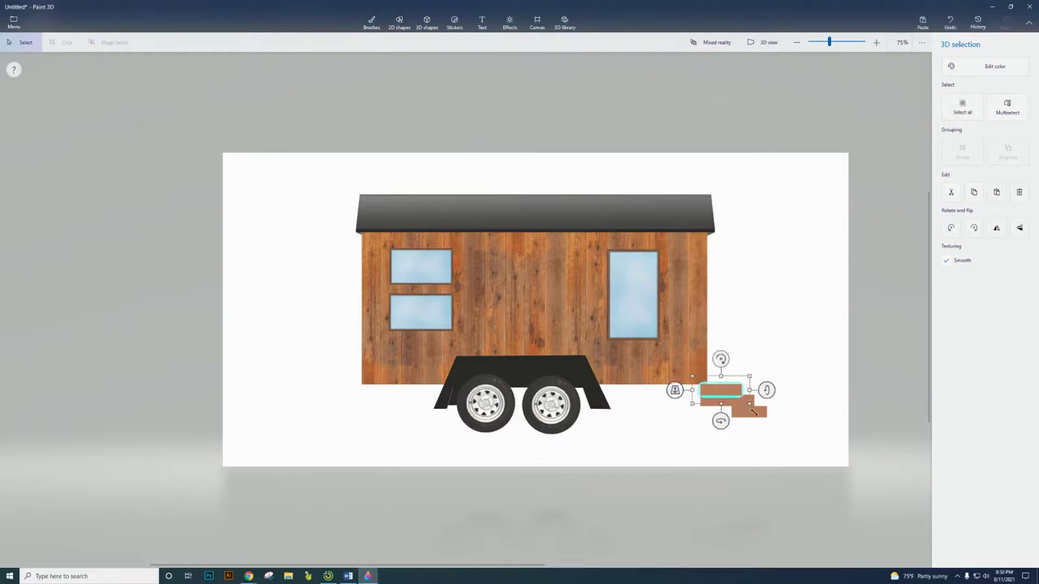
{"action": "left_click", "coordinate": [771, 434]}
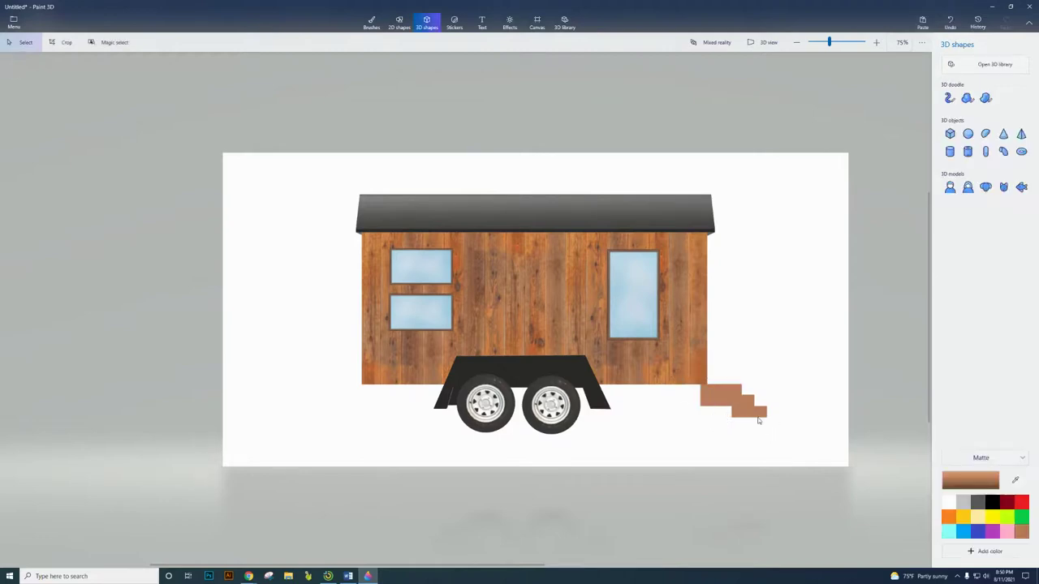
{"action": "left_click", "coordinate": [749, 412]}
{"action": "left_click_drag", "start_coordinate": [721, 412], "coordinate": [690, 415]}
{"action": "left_click", "coordinate": [815, 349]}
- Select the whole house with the stairs and rotate it 90° to face the end wall with the yellow door
{"action": "left_click_drag", "start_coordinate": [310, 185], "coordinate": [817, 475]}
{"action": "left_click_drag", "start_coordinate": [559, 455], "coordinate": [355, 455]}
{"action": "left_click", "coordinate": [742, 446]}
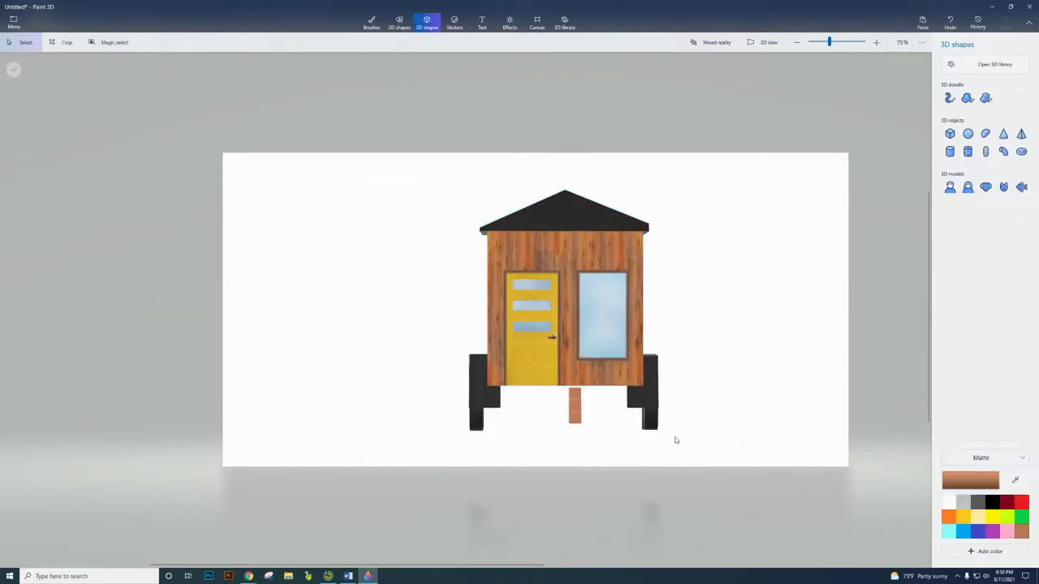
{"action": "left_click", "coordinate": [574, 408]}
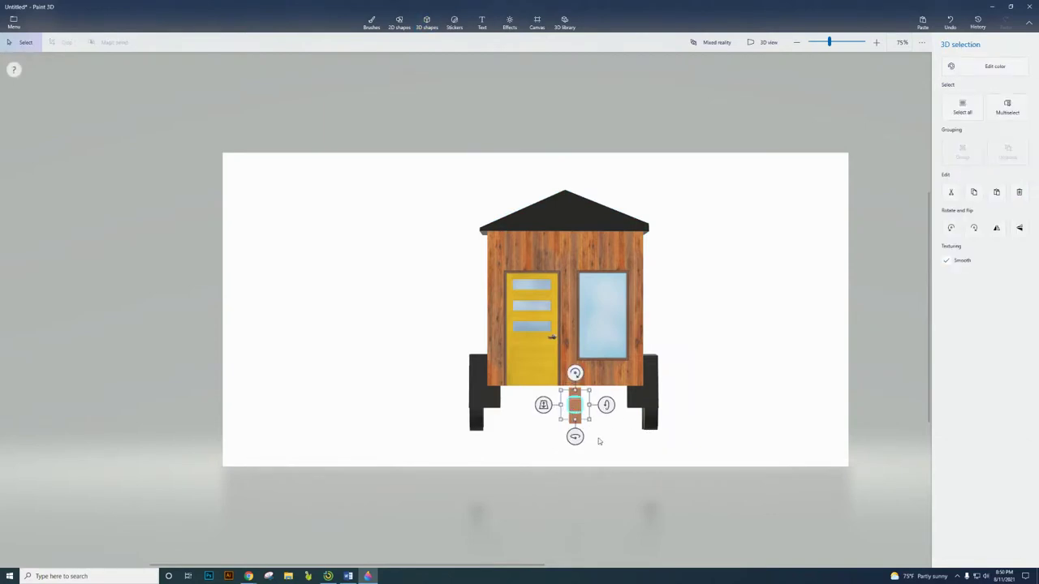
{"action": "left_click_drag", "start_coordinate": [575, 405], "coordinate": [575, 416]}
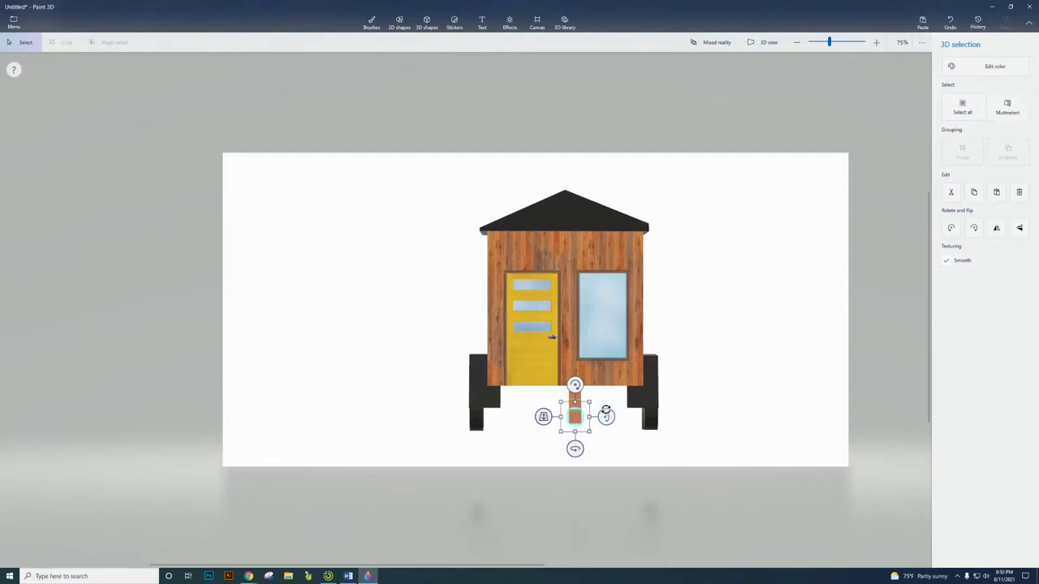
{"action": "key", "text": "ctrl"}
{"action": "left_click", "coordinate": [550, 397]}
{"action": "left_click", "coordinate": [576, 396]}
{"action": "key", "text": "ctrl"}
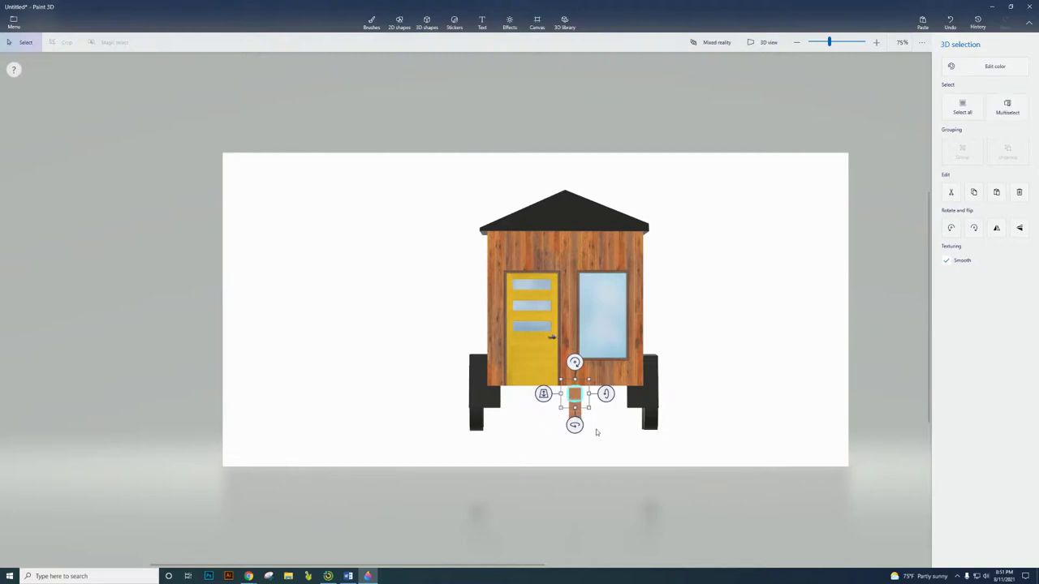
{"action": "left_click", "coordinate": [593, 434]}
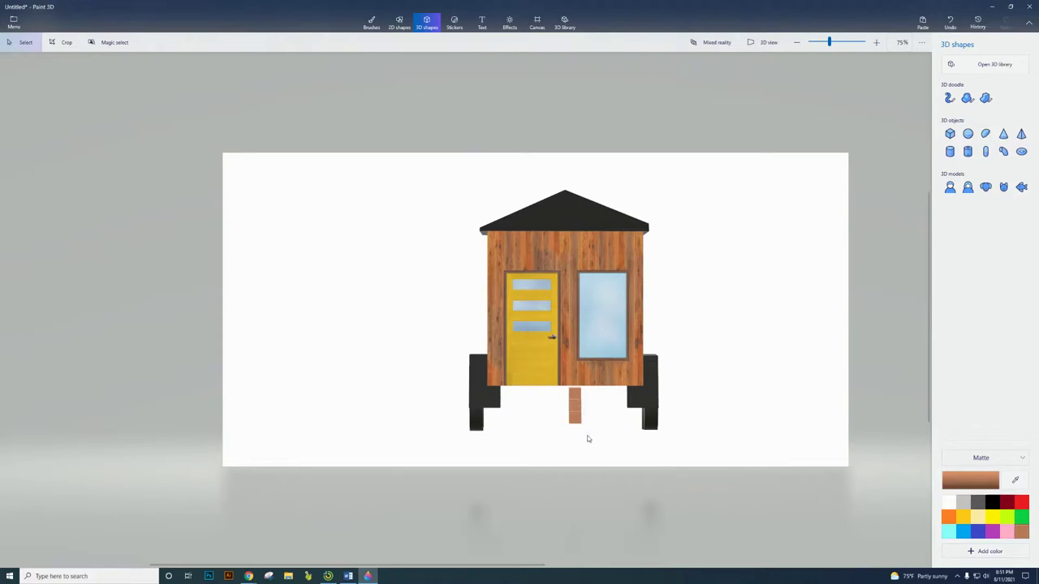
{"action": "left_click_drag", "start_coordinate": [591, 438], "coordinate": [563, 398]}
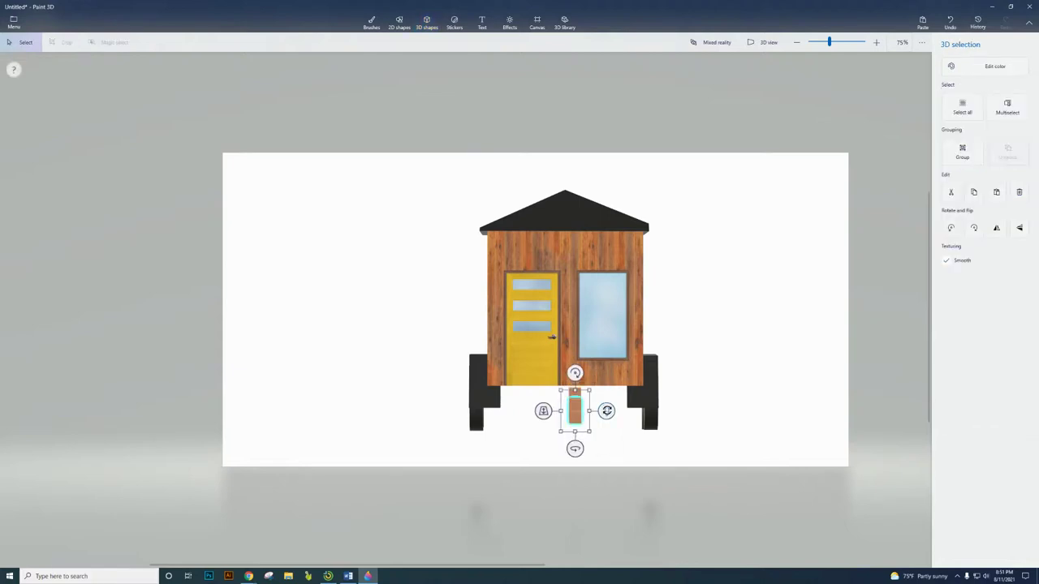
{"action": "left_click", "coordinate": [600, 441]}
{"action": "left_click_drag", "start_coordinate": [599, 438], "coordinate": [566, 380]}
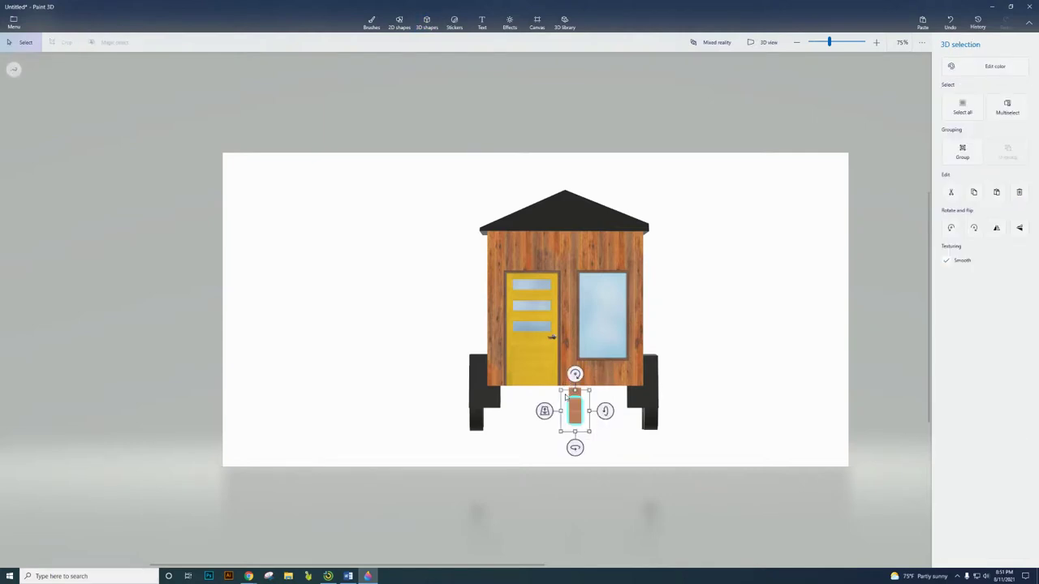
{"action": "left_click", "coordinate": [617, 445]}
{"action": "left_click_drag", "start_coordinate": [608, 444], "coordinate": [566, 395]}
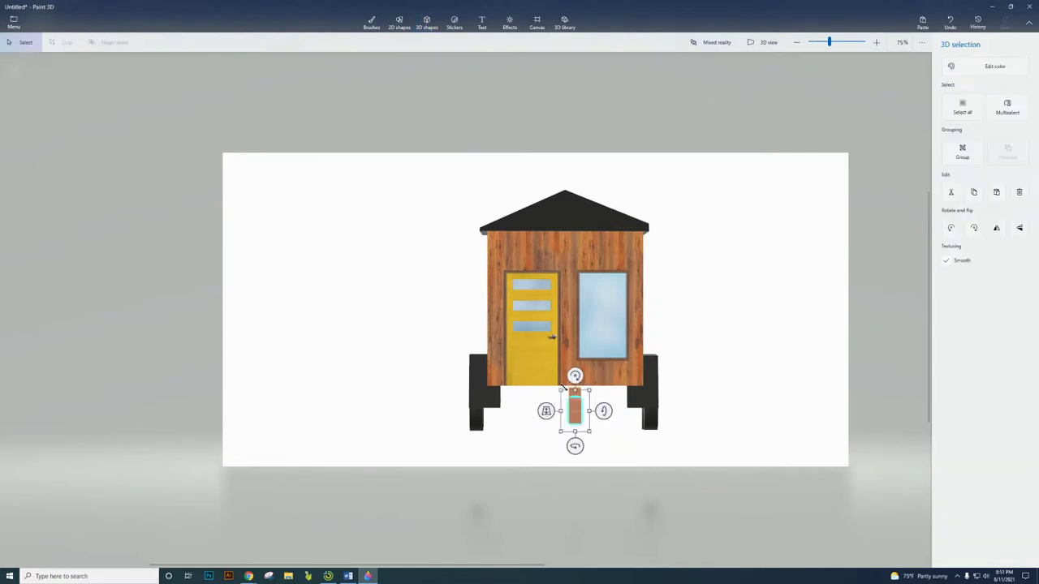
{"action": "left_click", "coordinate": [602, 398]}
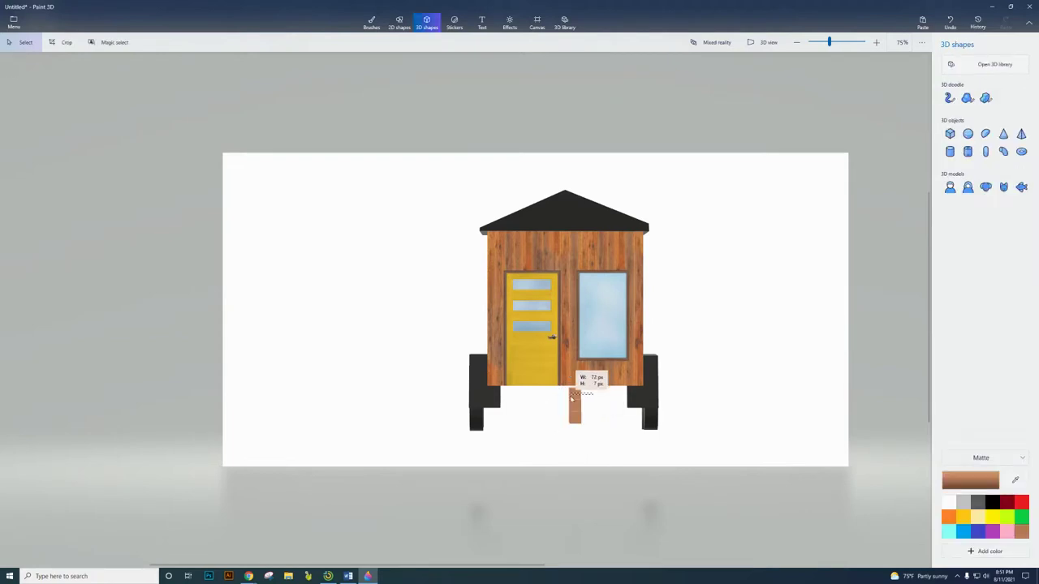
- Select the two lower stair steps together and widen them in both directions to span the house's end wall
{"action": "left_click", "coordinate": [559, 446]}
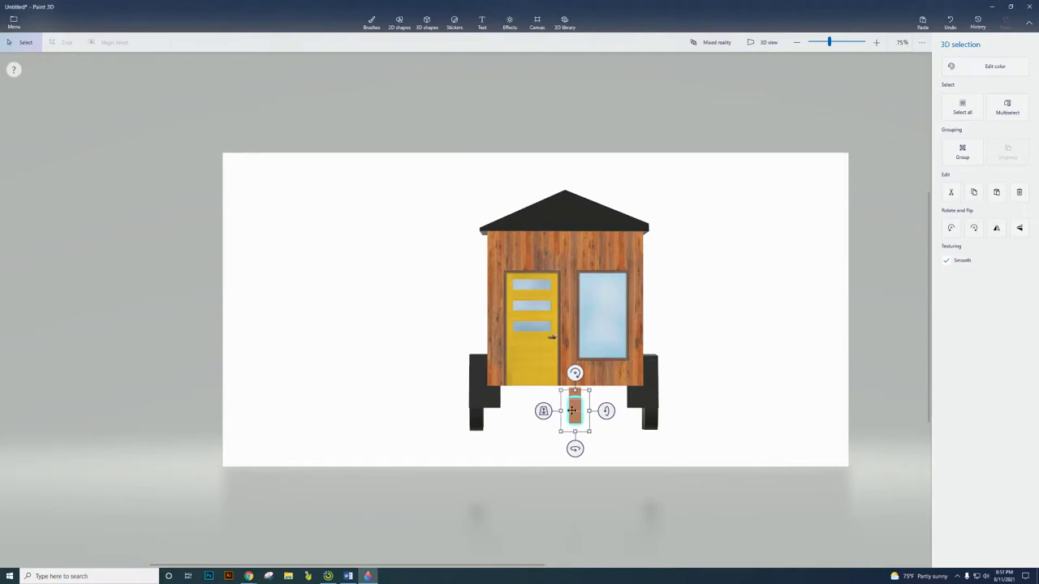
{"action": "left_click_drag", "start_coordinate": [560, 411], "coordinate": [480, 407]}
{"action": "left_click_drag", "start_coordinate": [588, 411], "coordinate": [659, 408]}
{"action": "key", "text": "Escape"}
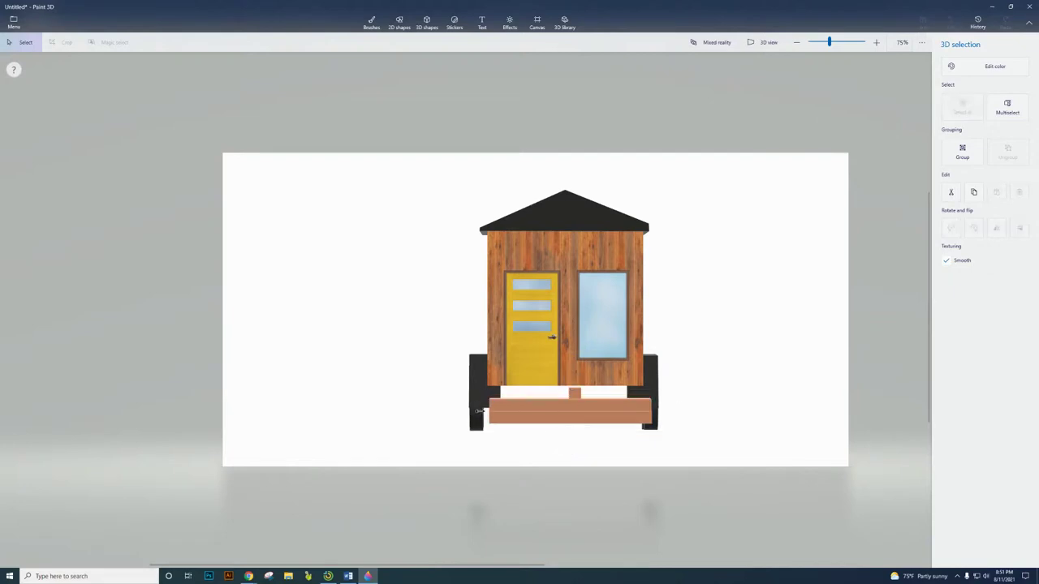
{"action": "left_click", "coordinate": [477, 412]}
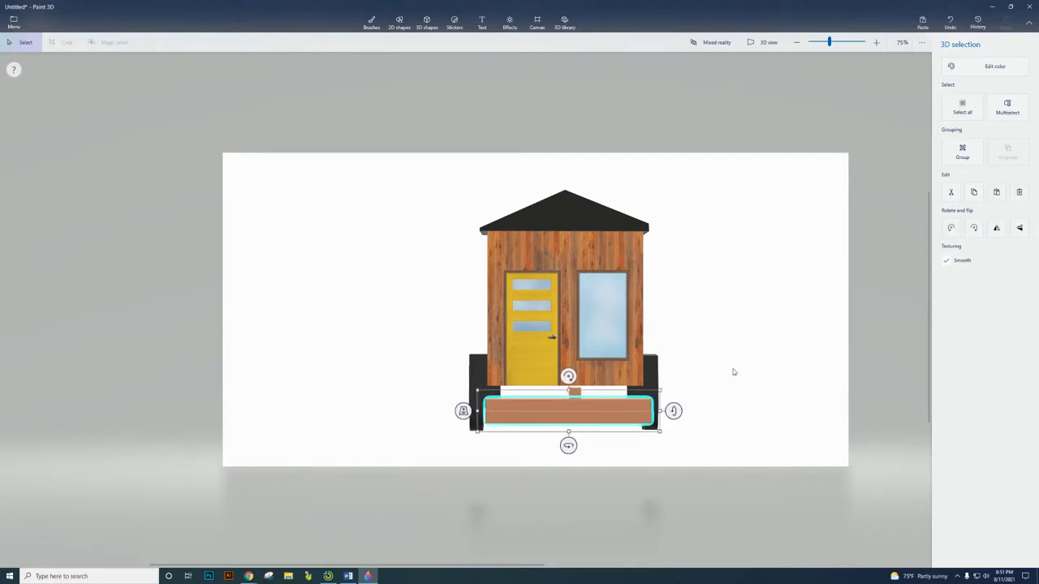
{"action": "left_click_drag", "start_coordinate": [734, 369], "coordinate": [724, 369]}
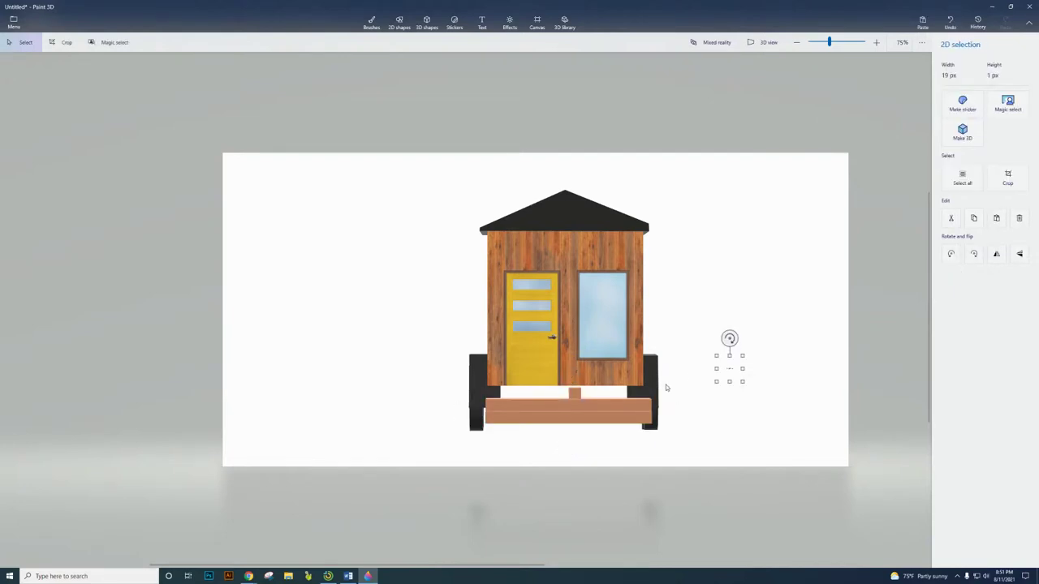
- Widen the top stair step in both directions to about the same width as the two lower steps
{"action": "left_click", "coordinate": [575, 395]}
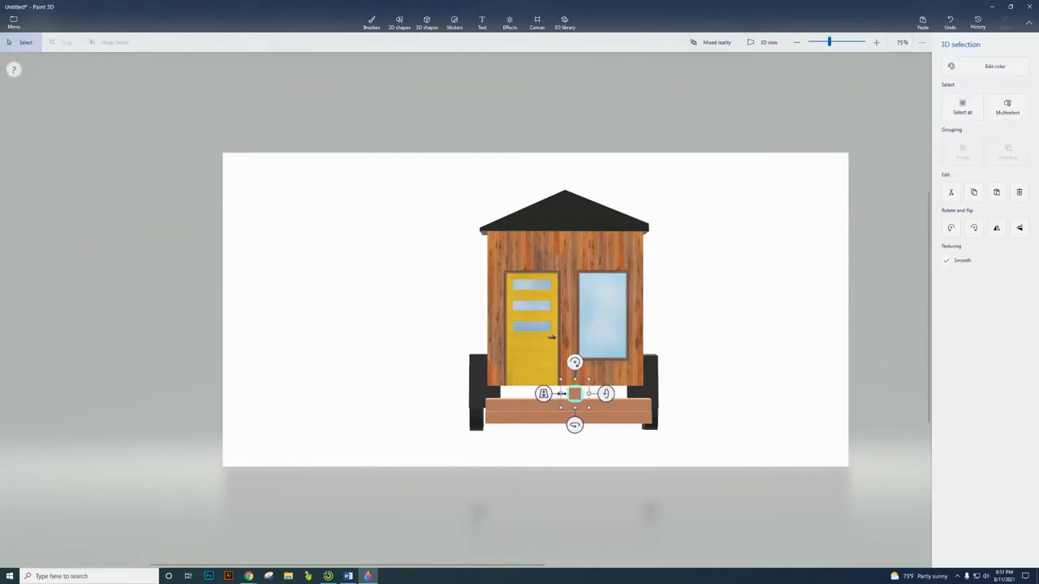
{"action": "left_click_drag", "start_coordinate": [561, 394], "coordinate": [480, 391]}
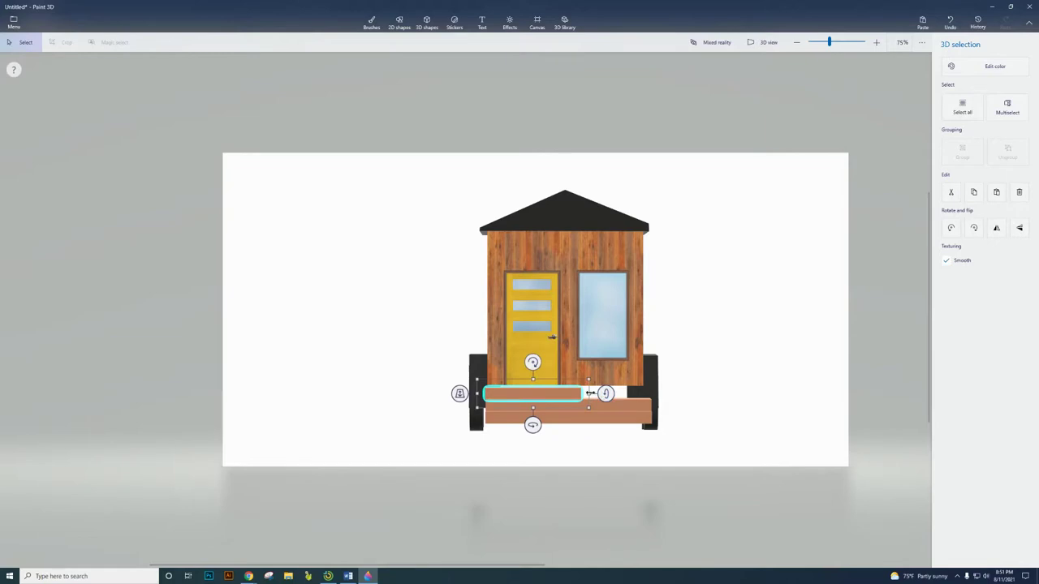
{"action": "left_click_drag", "start_coordinate": [591, 394], "coordinate": [656, 393]}
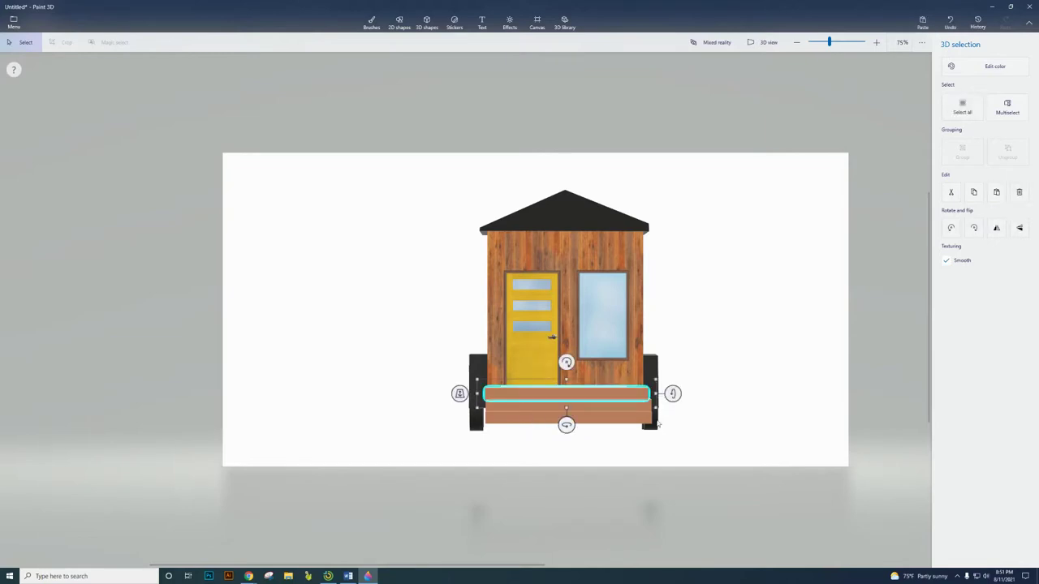
{"action": "scroll", "coordinate": [733, 446], "scroll_direction": "up", "scroll_amount": 2}
{"action": "left_click", "coordinate": [733, 446]}
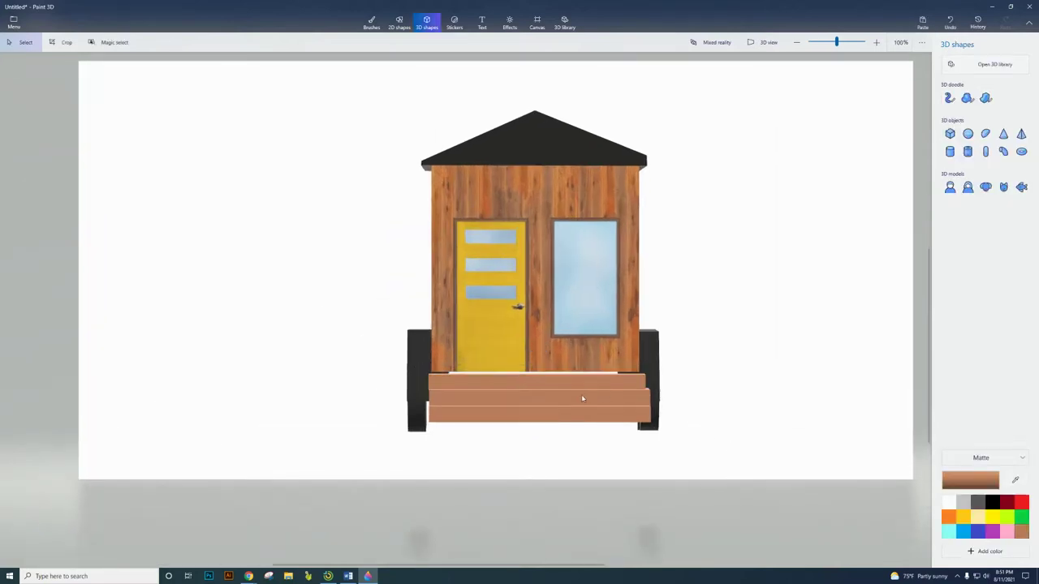
- Select all three stair steps and group them into one staircase
{"action": "left_click_drag", "start_coordinate": [576, 446], "coordinate": [548, 381]}
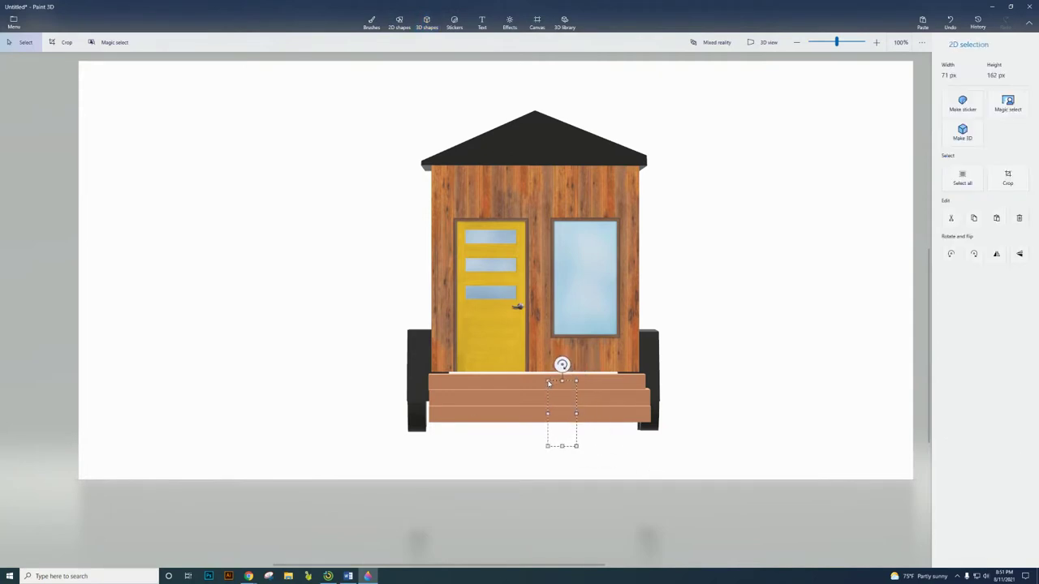
{"action": "left_click", "coordinate": [630, 444]}
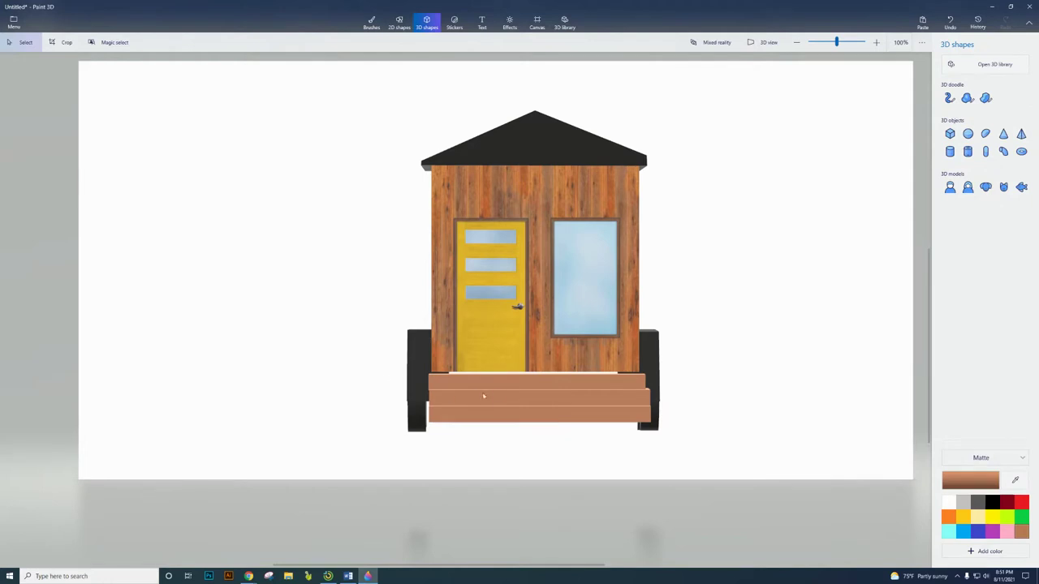
{"action": "left_click", "coordinate": [524, 375]}
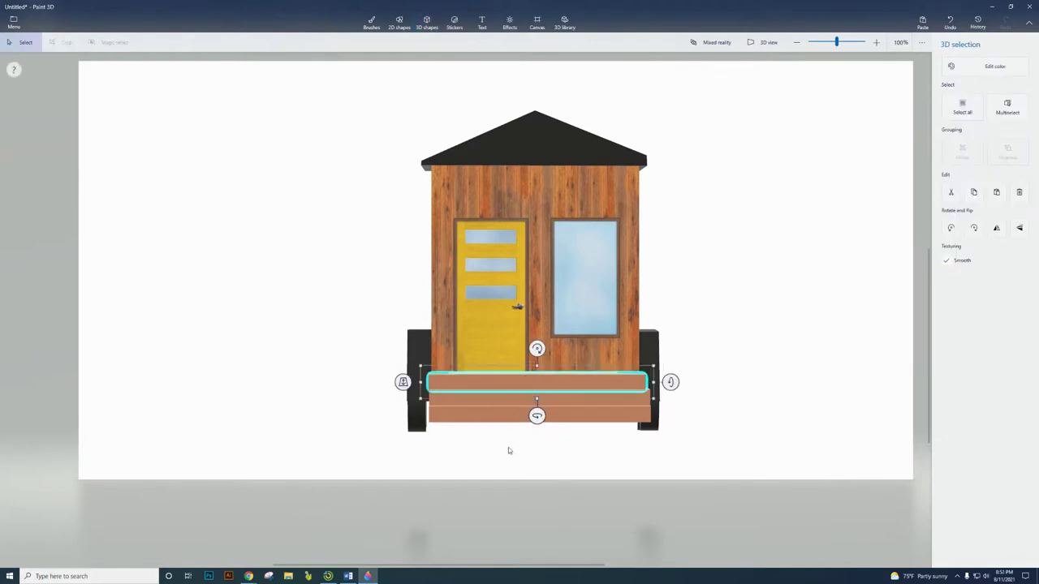
{"action": "key", "text": "ctrl"}
{"action": "left_click", "coordinate": [580, 416], "text": "ctrl"}
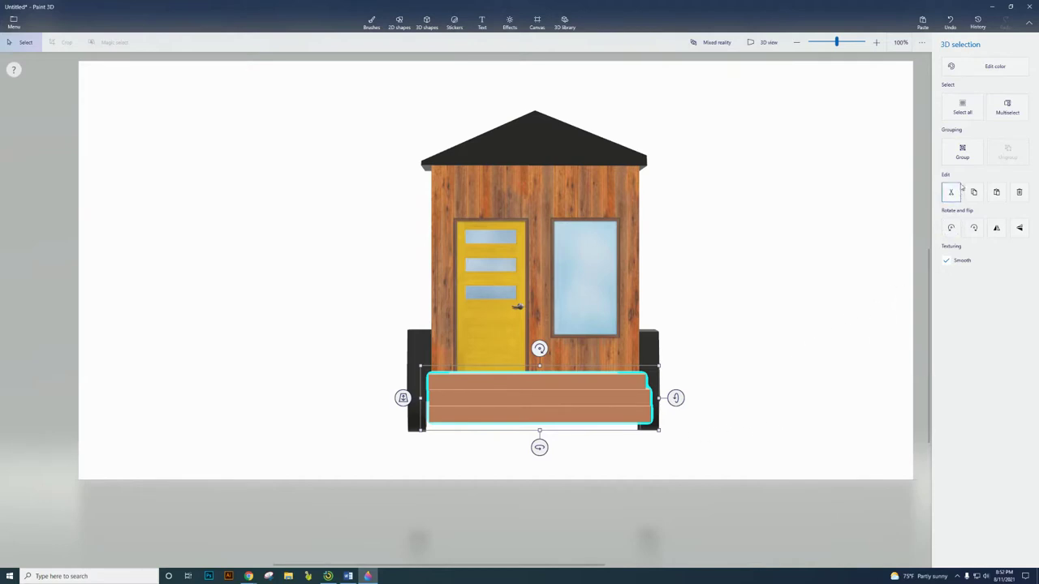
{"action": "left_click", "coordinate": [962, 152]}
{"action": "left_click", "coordinate": [712, 431]}
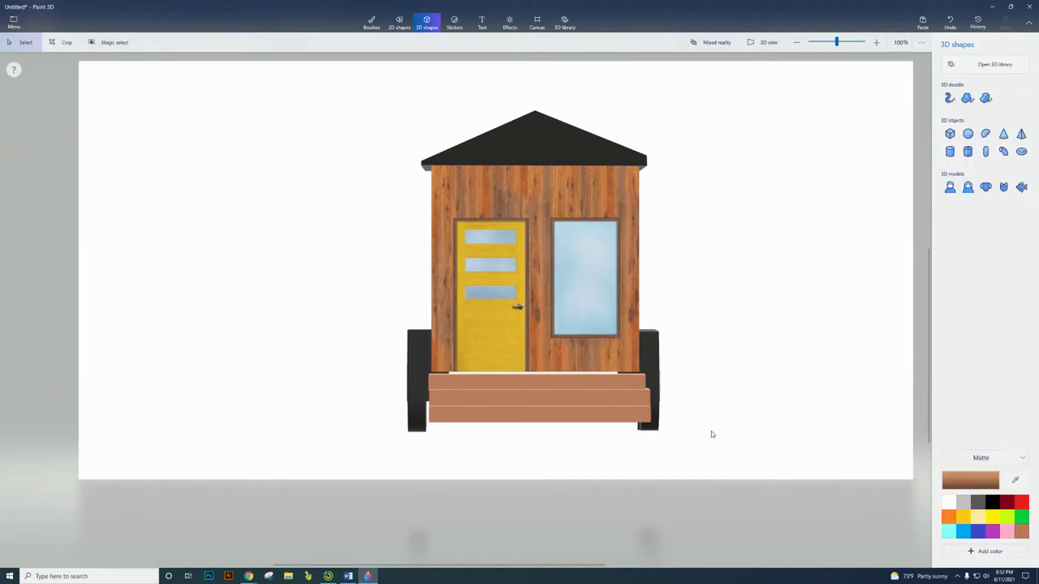
- Move the grouped staircase slightly up to meet the bottom edge of the door and end wall
{"action": "left_click", "coordinate": [555, 404]}
{"action": "left_click_drag", "start_coordinate": [542, 405], "coordinate": [541, 403]}
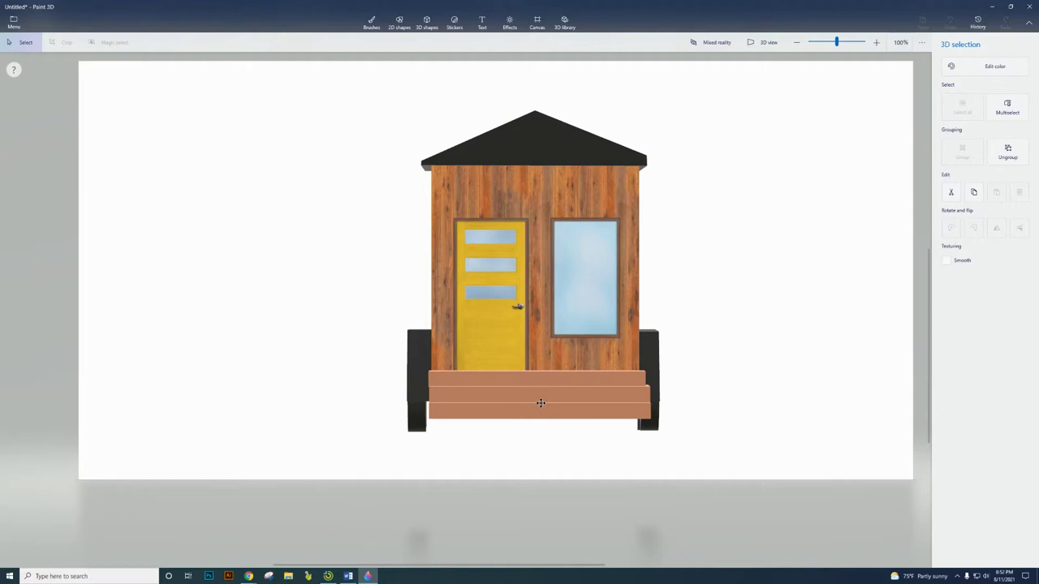
{"action": "left_click", "coordinate": [713, 423]}
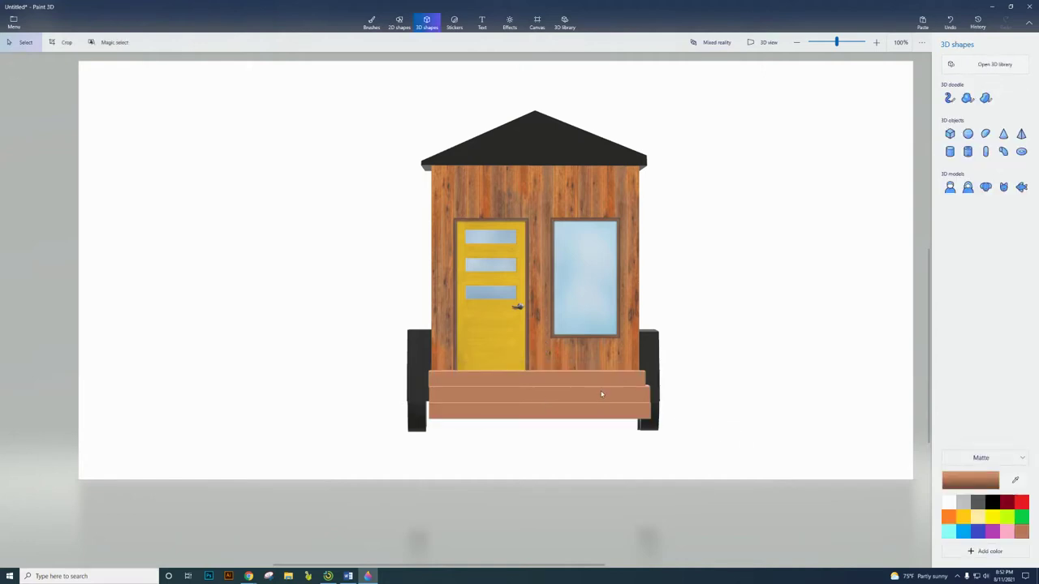
- Select the whole house with the stairs, then turn and tilt it to a three-quarter view from slightly above
{"action": "scroll", "coordinate": [423, 349], "scroll_direction": "down", "scroll_amount": 4}
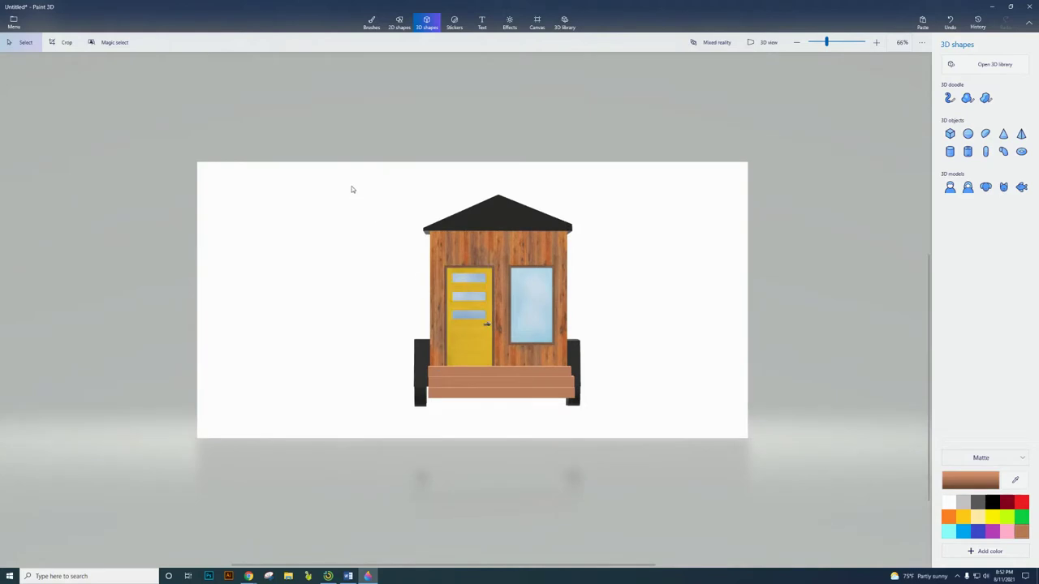
{"action": "left_click_drag", "start_coordinate": [393, 208], "coordinate": [645, 427]}
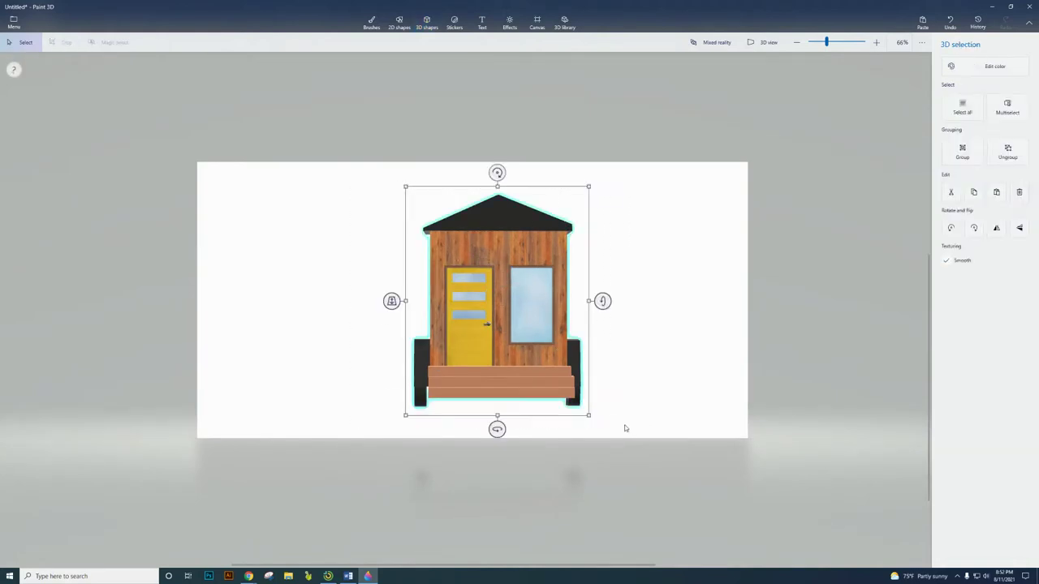
{"action": "left_click_drag", "start_coordinate": [497, 429], "coordinate": [580, 451]}
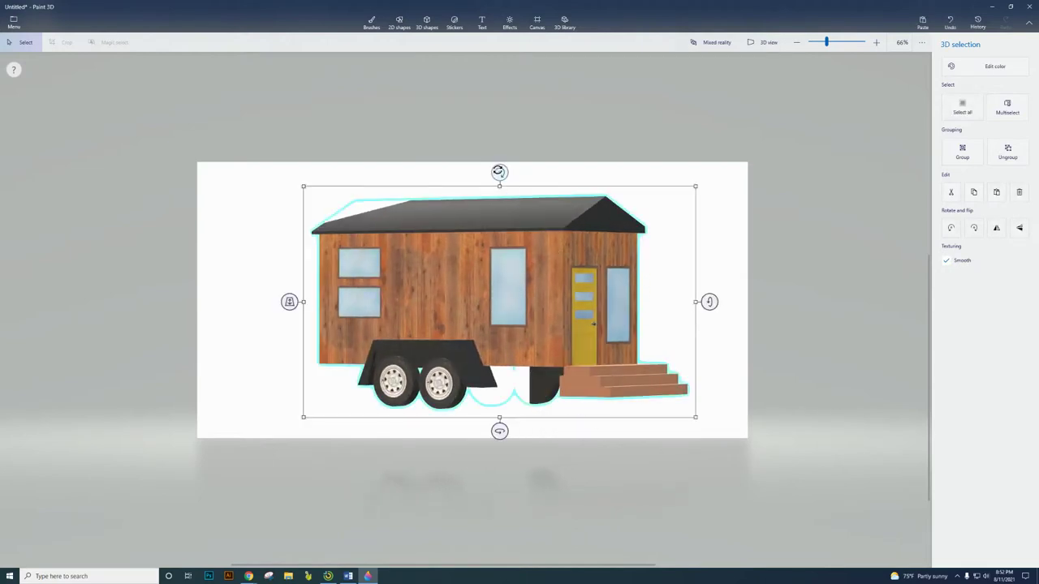
{"action": "left_click_drag", "start_coordinate": [500, 172], "coordinate": [499, 175]}
{"action": "left_click_drag", "start_coordinate": [710, 302], "coordinate": [704, 324]}
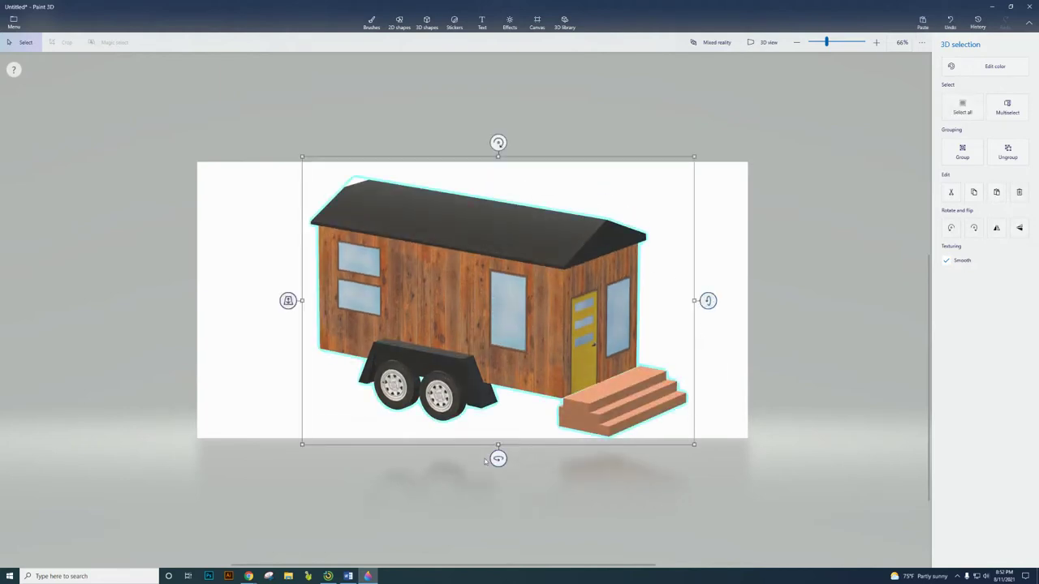
- Move the house toward the right side of the canvas and turn it to show more of the long wall
{"action": "left_click_drag", "start_coordinate": [497, 459], "coordinate": [468, 457]}
{"action": "left_click_drag", "start_coordinate": [510, 306], "coordinate": [556, 296]}
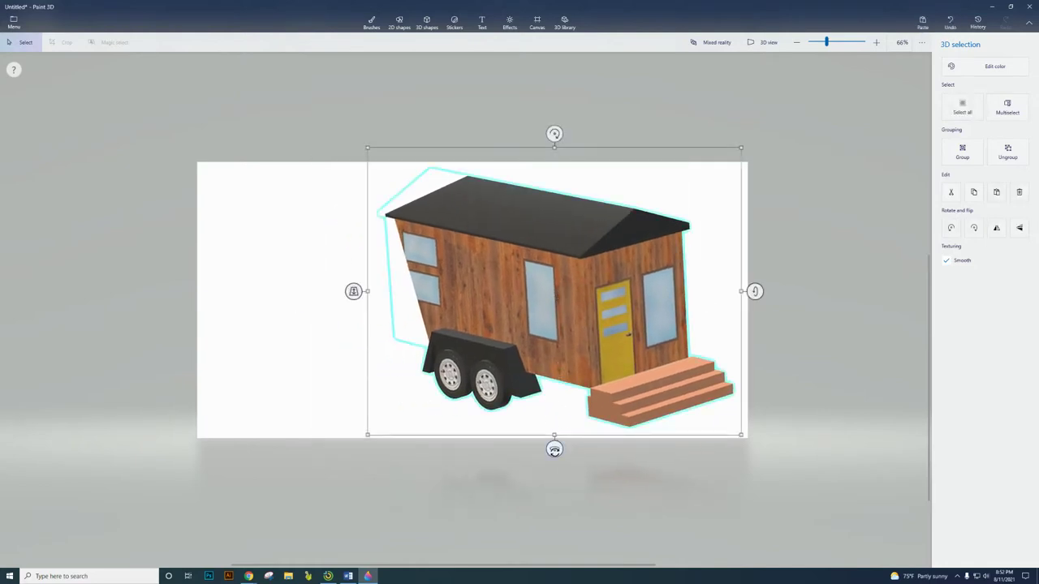
{"action": "left_click_drag", "start_coordinate": [555, 449], "coordinate": [590, 449]}
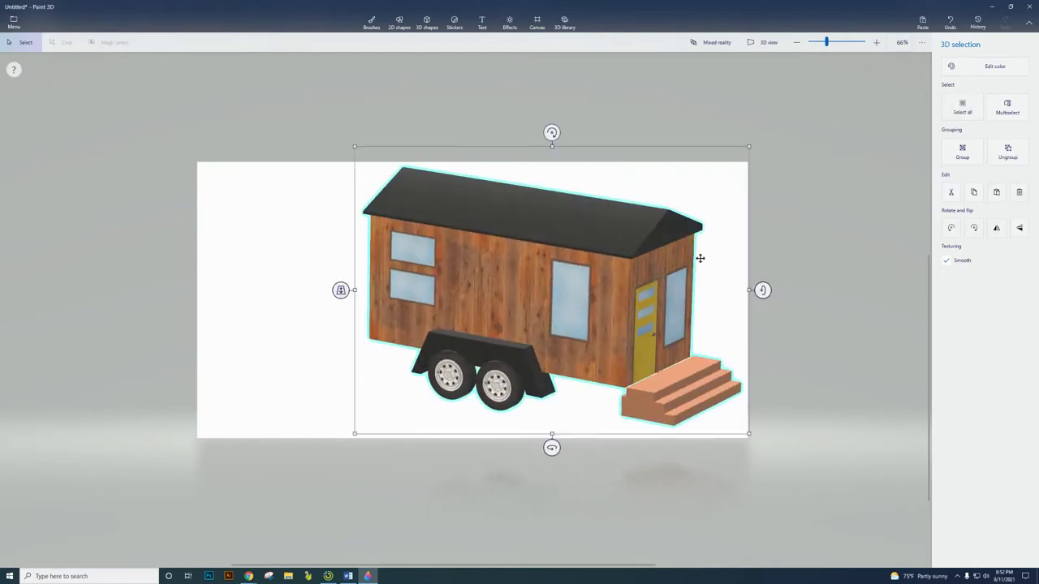
{"action": "left_click", "coordinate": [824, 150]}
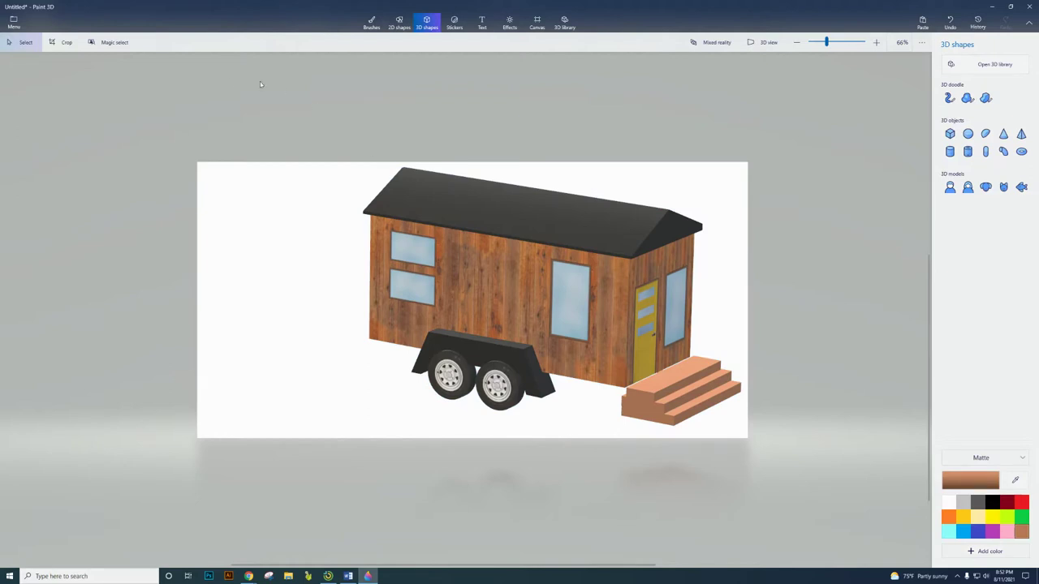
- Save a copy of the tiny house as a GLB 3D model named Untitled.glb in the personal network folder
{"action": "left_click", "coordinate": [21, 19]}
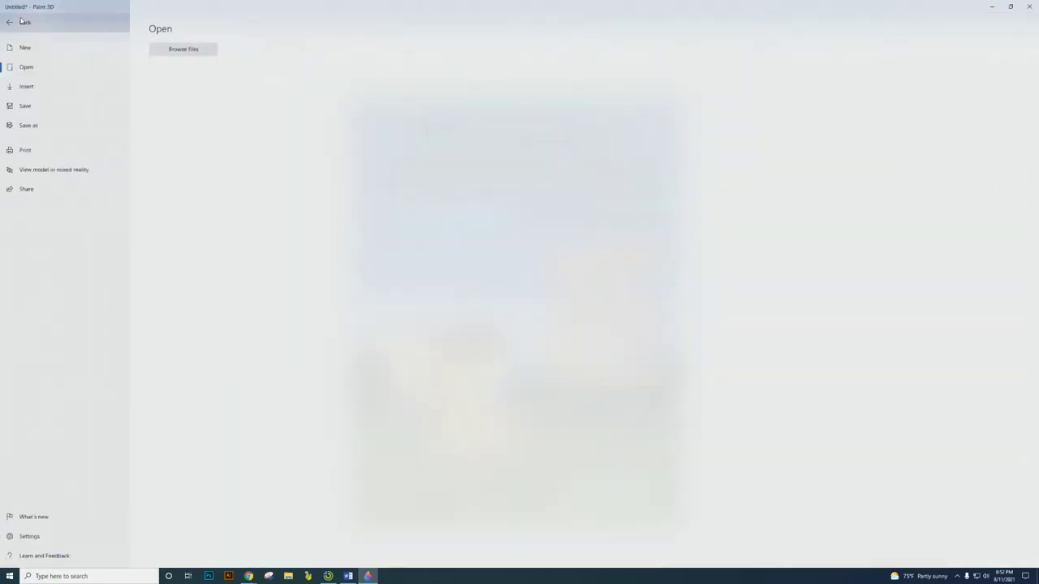
{"action": "left_click", "coordinate": [43, 126]}
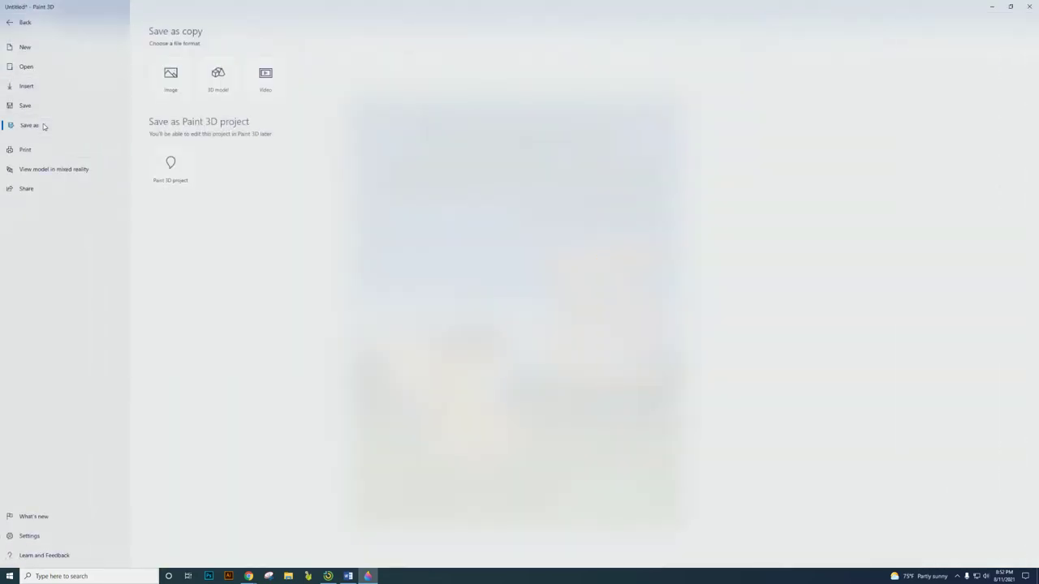
{"action": "left_click", "coordinate": [224, 84]}
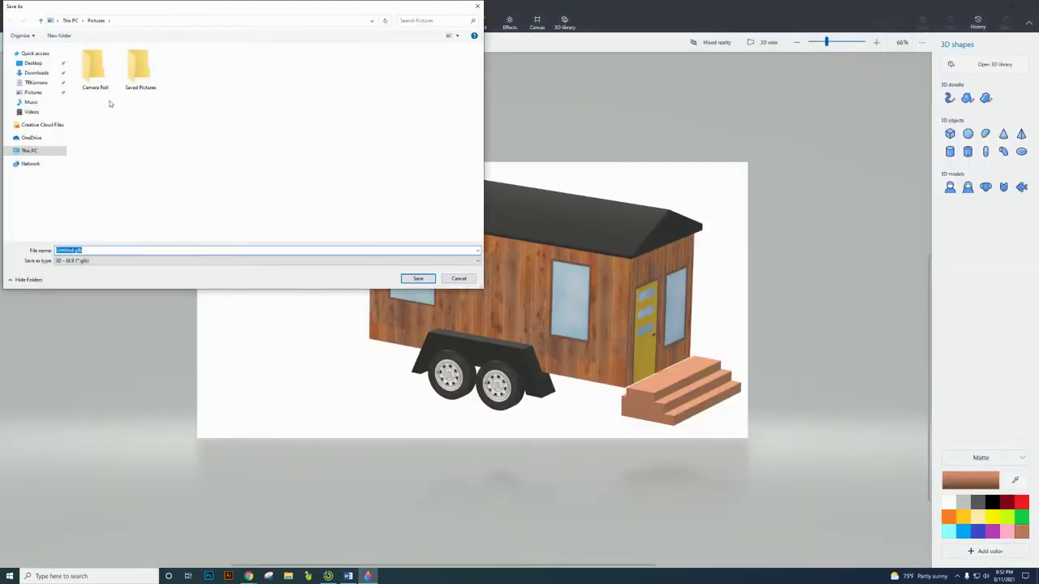
{"action": "left_click", "coordinate": [42, 85]}
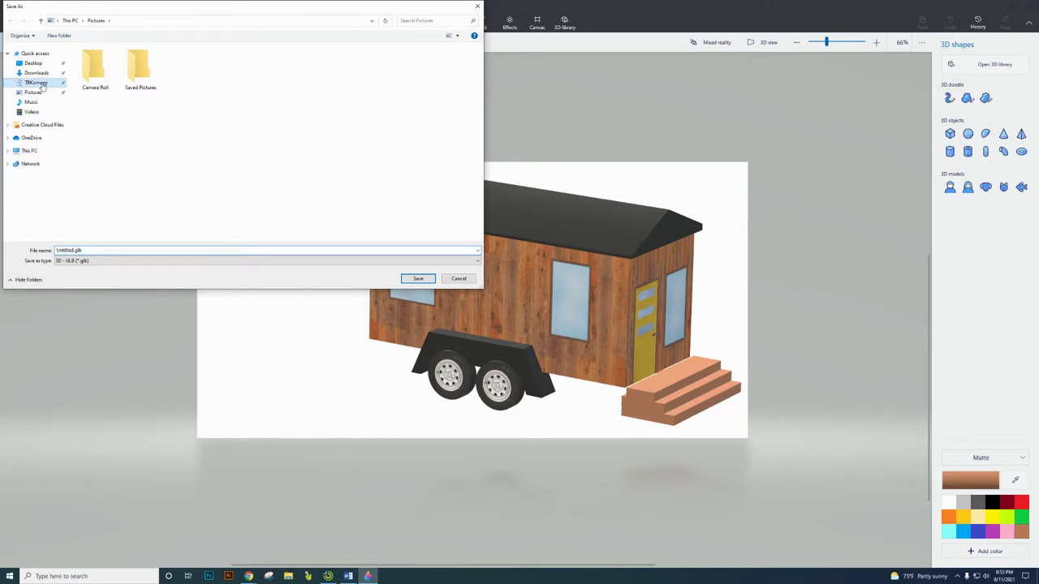
{"action": "left_click", "coordinate": [144, 251]}
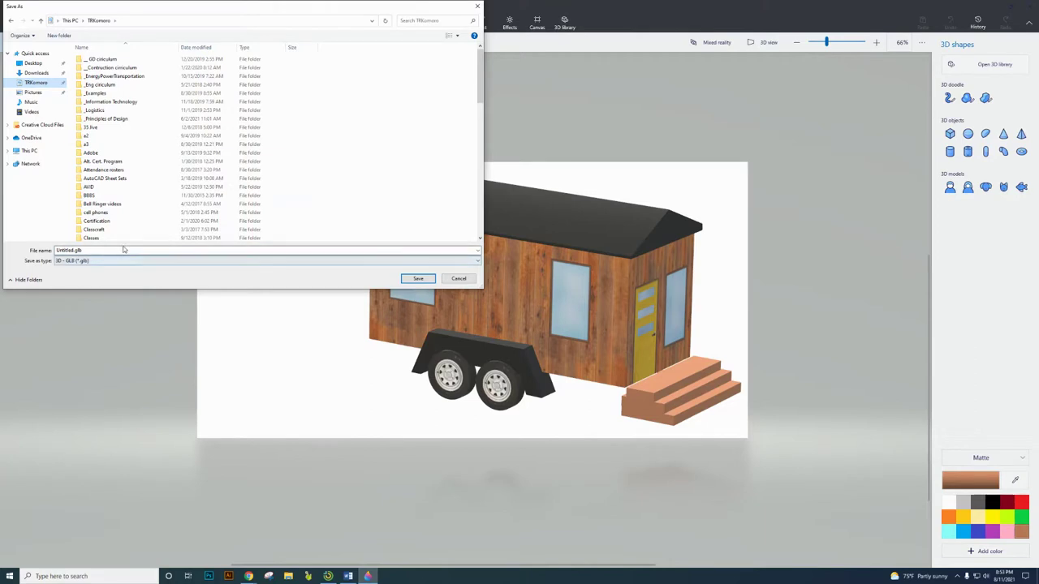
{"action": "left_click", "coordinate": [420, 280]}
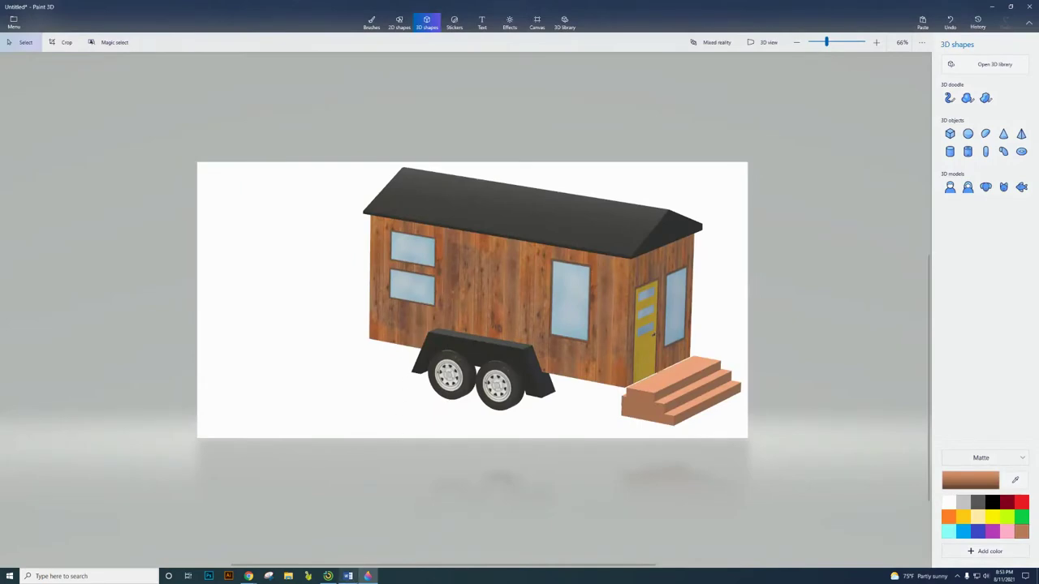
- Check the TinyHouseFlyer document in Chrome and look for its downloaded copy in the Downloads folder
{"action": "left_click", "coordinate": [249, 576]}
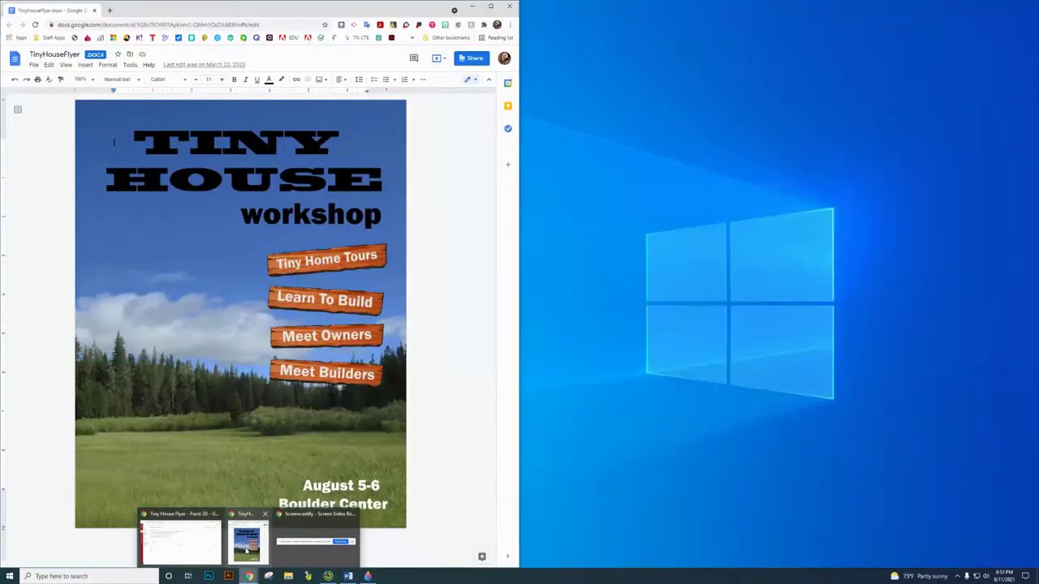
{"action": "left_click", "coordinate": [253, 555]}
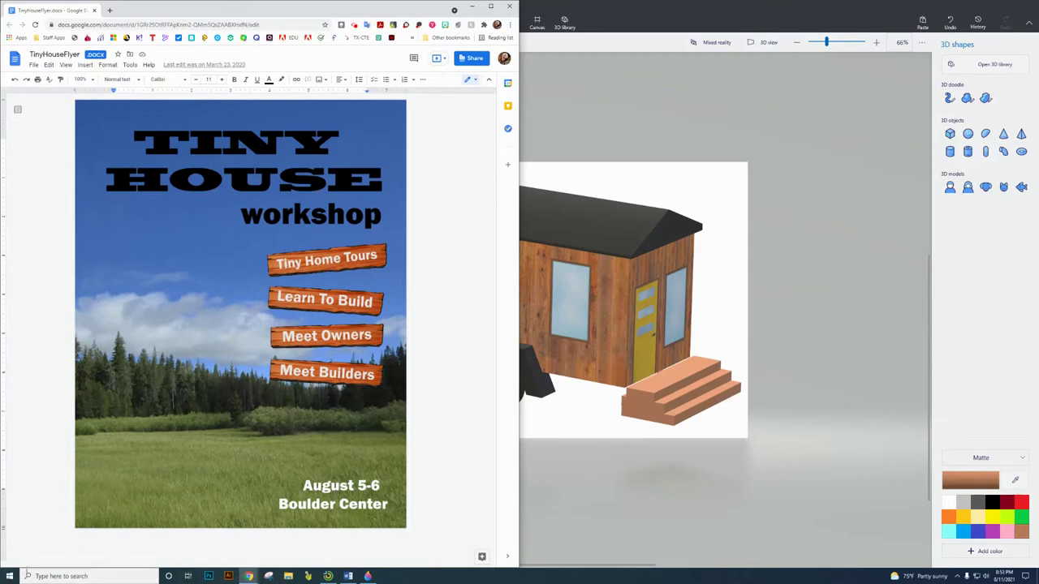
{"action": "left_click", "coordinate": [289, 576]}
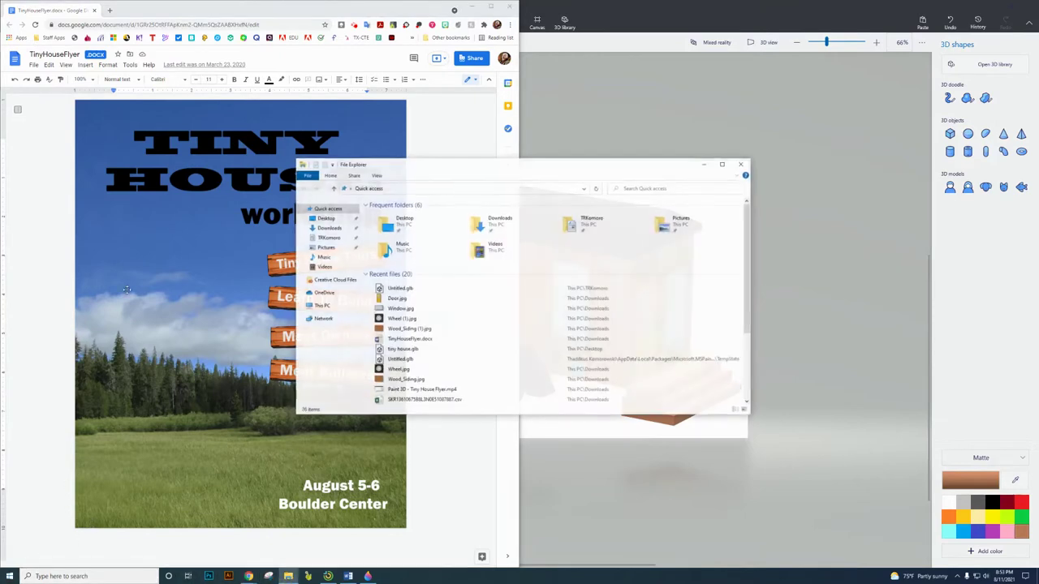
{"action": "left_click", "coordinate": [337, 231]}
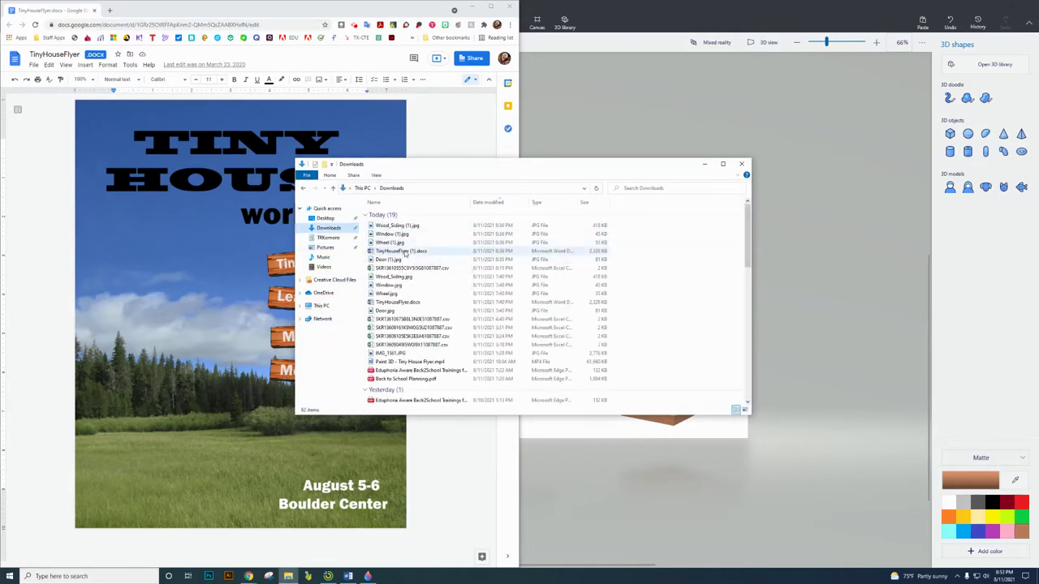
{"action": "left_click", "coordinate": [590, 109]}
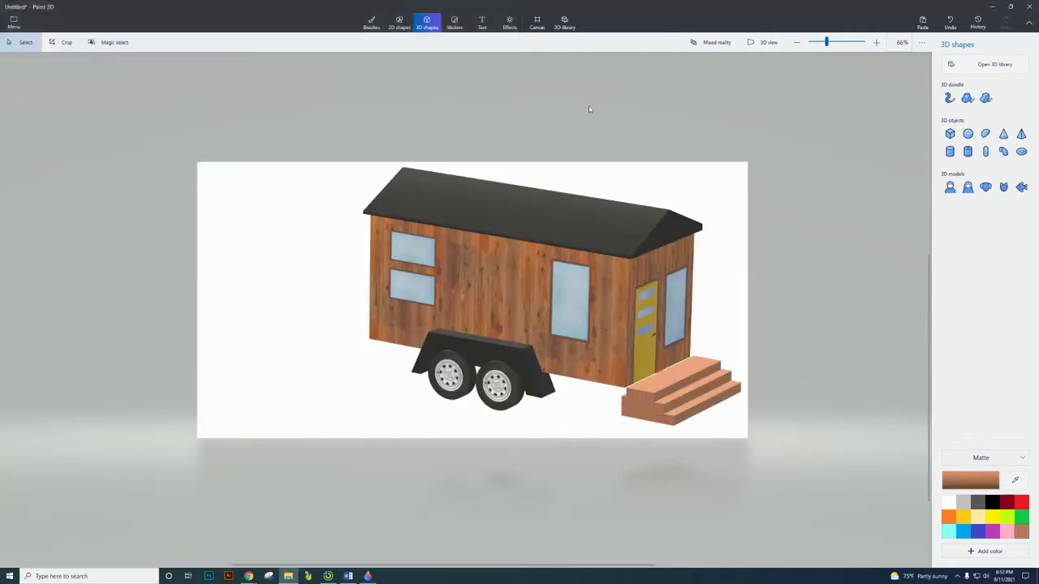
- Switch to Word and insert the 3D model Untitled.glb from the personal network folder into TinyHouseFlyer.docx
{"action": "left_click", "coordinate": [349, 576]}
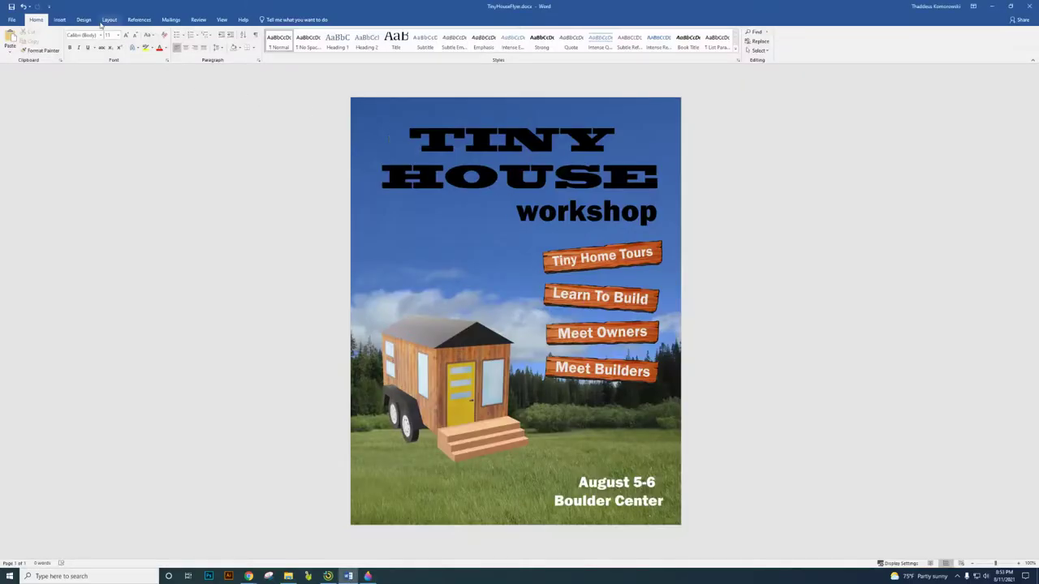
{"action": "left_click", "coordinate": [61, 20]}
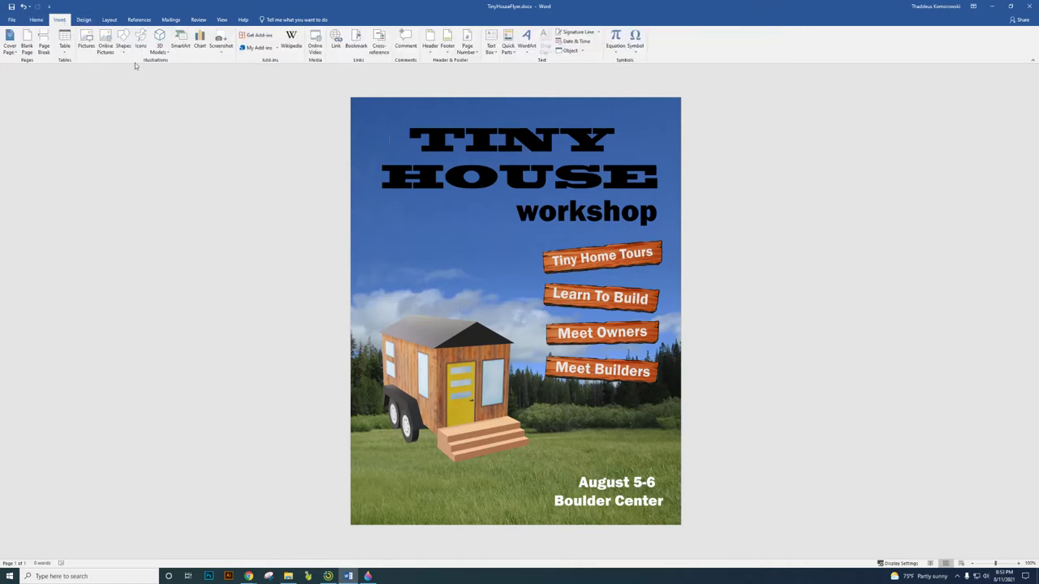
{"action": "left_click", "coordinate": [157, 51]}
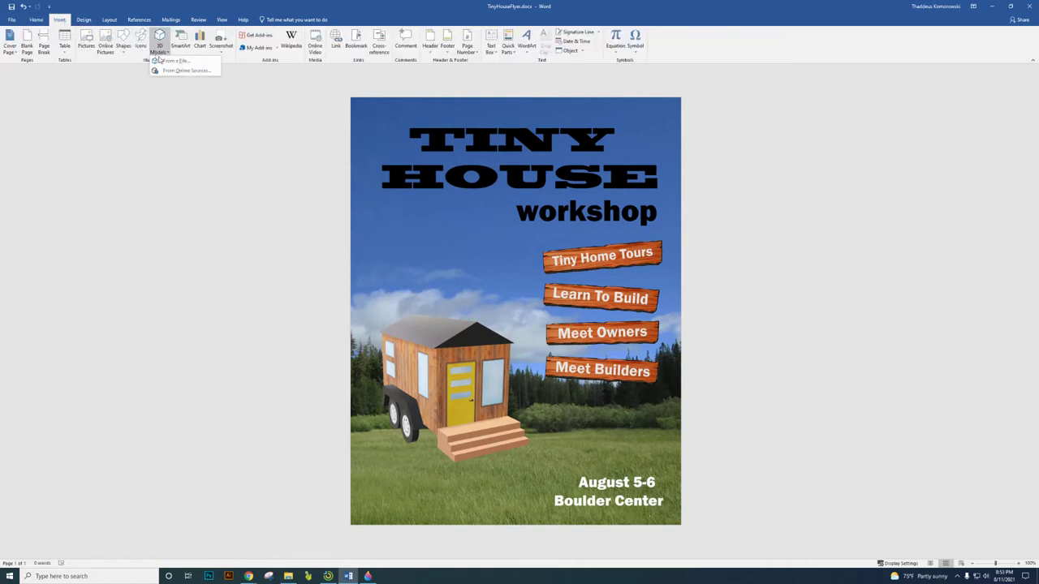
{"action": "left_click", "coordinate": [169, 65]}
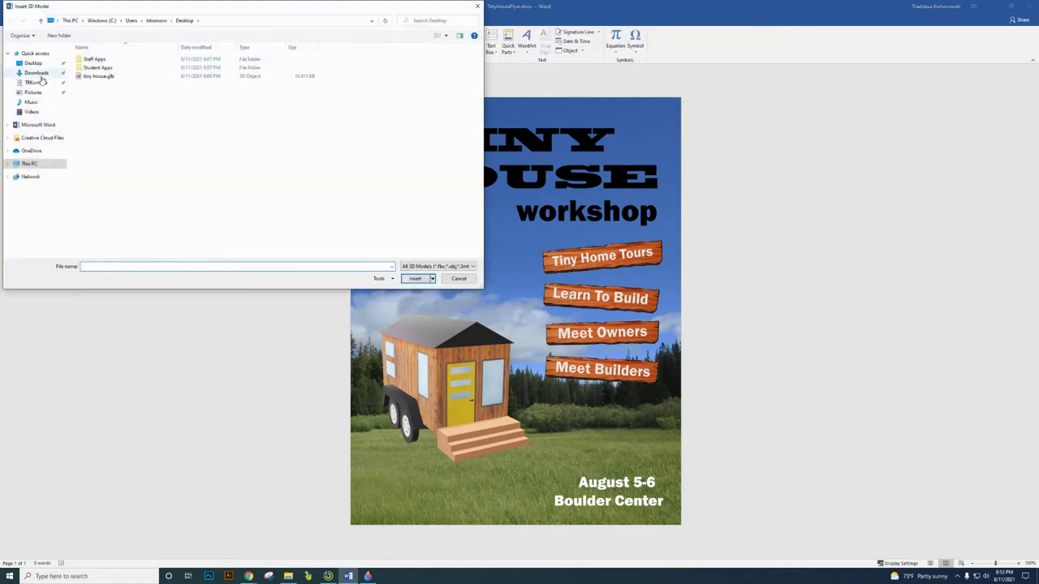
{"action": "left_click", "coordinate": [37, 85]}
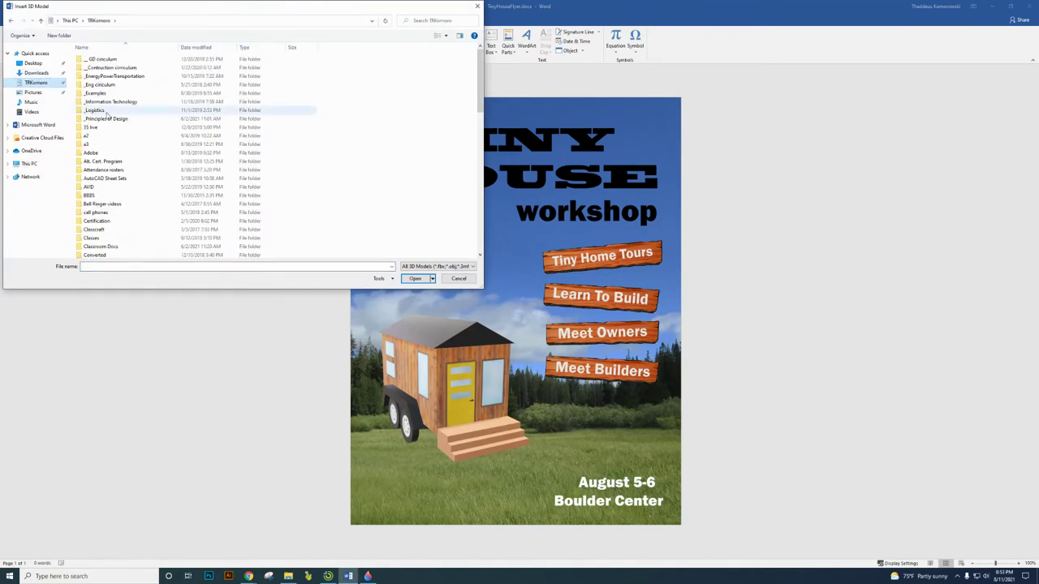
{"action": "scroll", "coordinate": [118, 151], "scroll_direction": "down", "scroll_amount": 5}
{"action": "scroll", "coordinate": [118, 151], "scroll_direction": "down", "scroll_amount": 10}
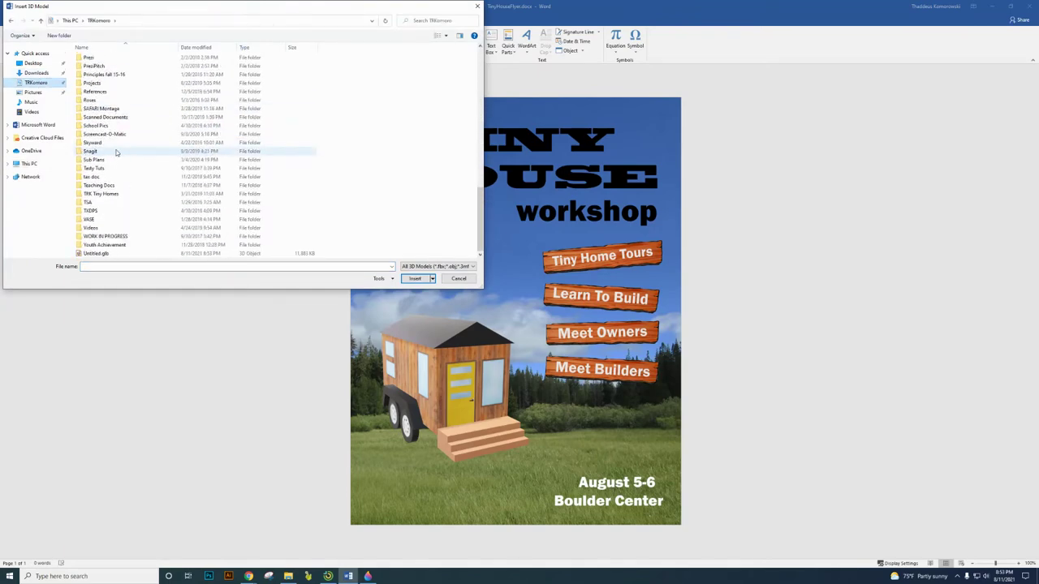
{"action": "left_click", "coordinate": [99, 254]}
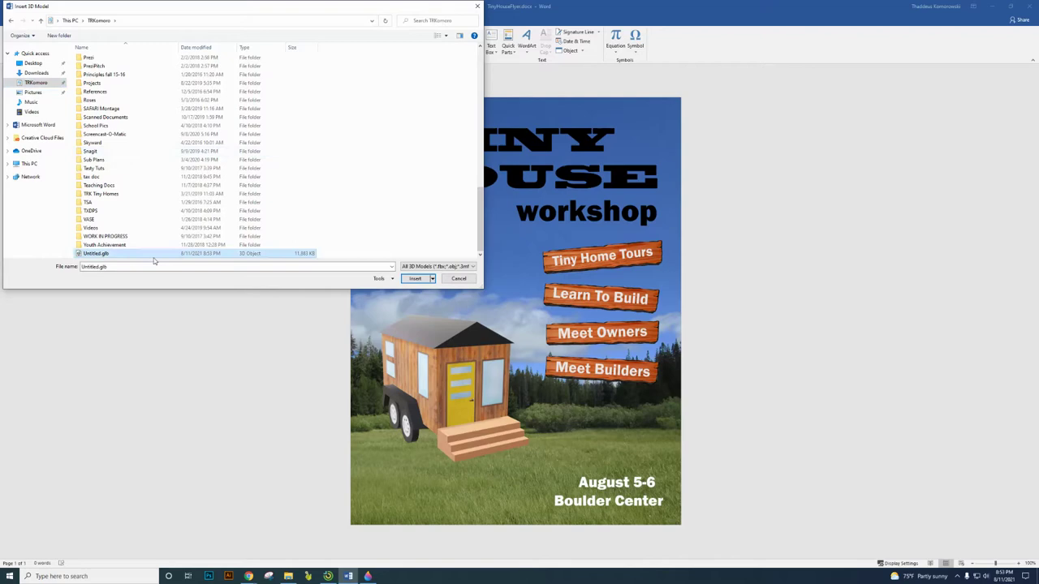
{"action": "left_click", "coordinate": [414, 279]}
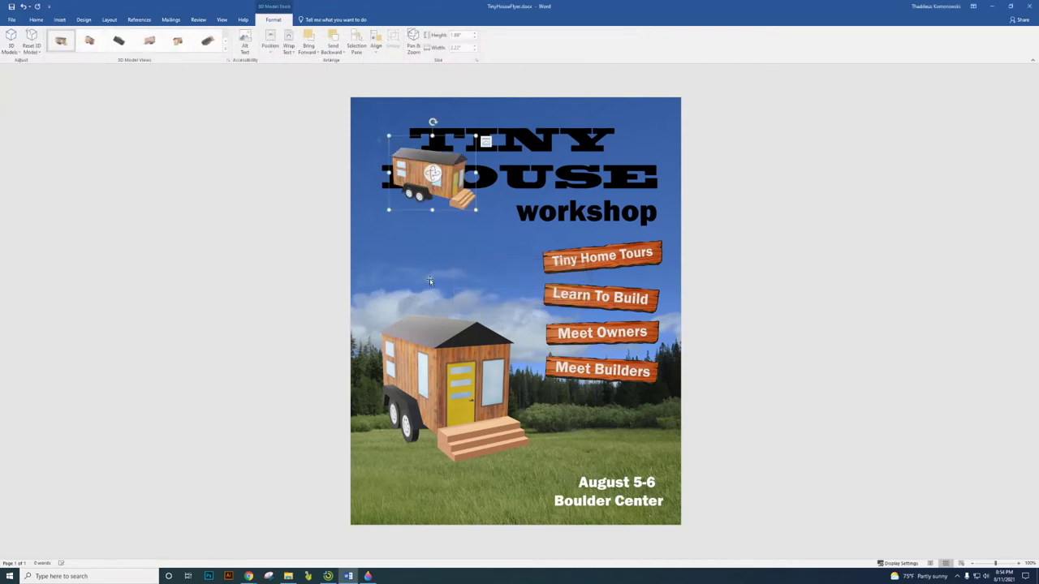
- Delete the older, larger tiny house from the meadow and select the newly inserted house model
{"action": "left_click", "coordinate": [456, 372]}
{"action": "key", "text": "Delete"}
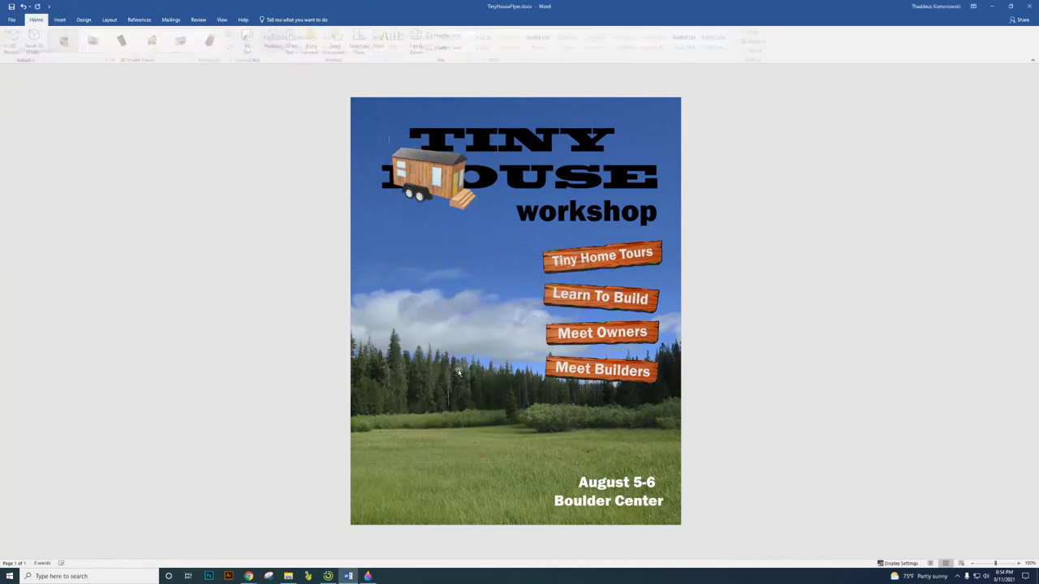
{"action": "left_click", "coordinate": [437, 185]}
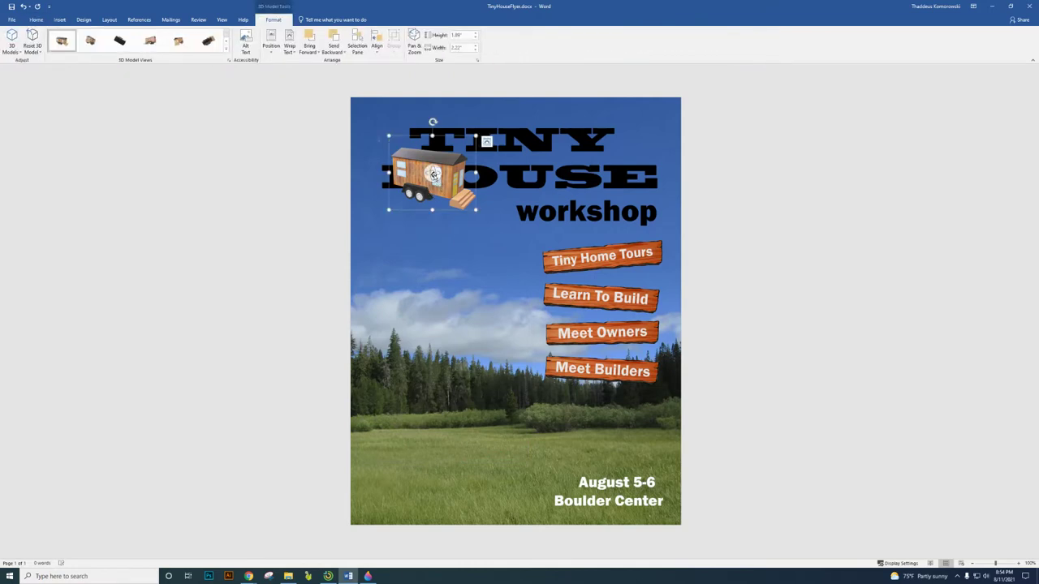
- Turn the new house model slightly, enlarge it to about 3 inches wide and place it on the meadow by the trees
{"action": "mouse_move", "coordinate": [434, 174]}
{"action": "left_mouse_down"}
{"action": "mouse_move", "coordinate": [426, 153]}
{"action": "mouse_move", "coordinate": [426, 171]}
{"action": "left_mouse_up"}
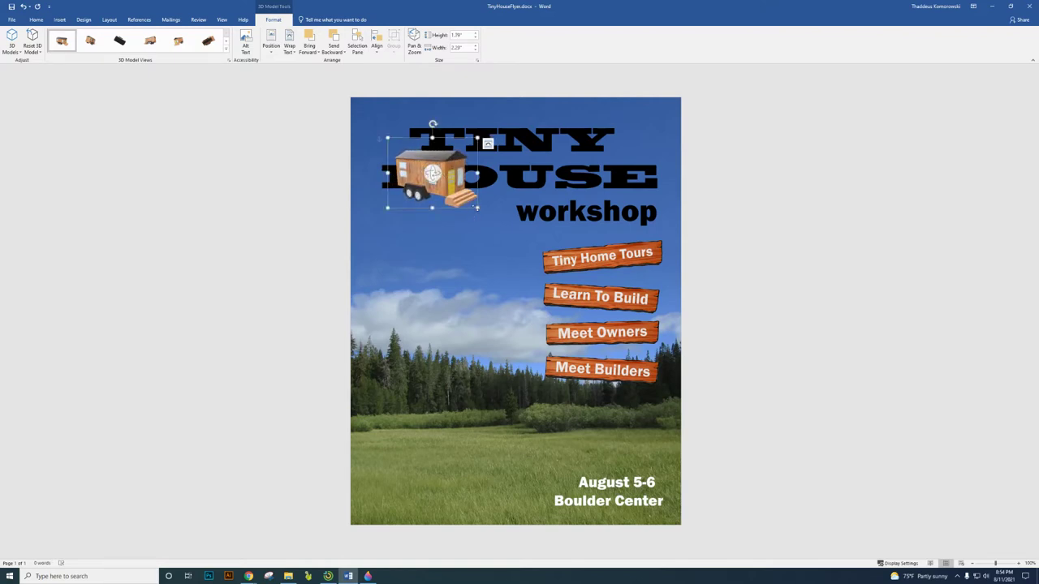
{"action": "left_click_drag", "start_coordinate": [478, 208], "coordinate": [510, 235]}
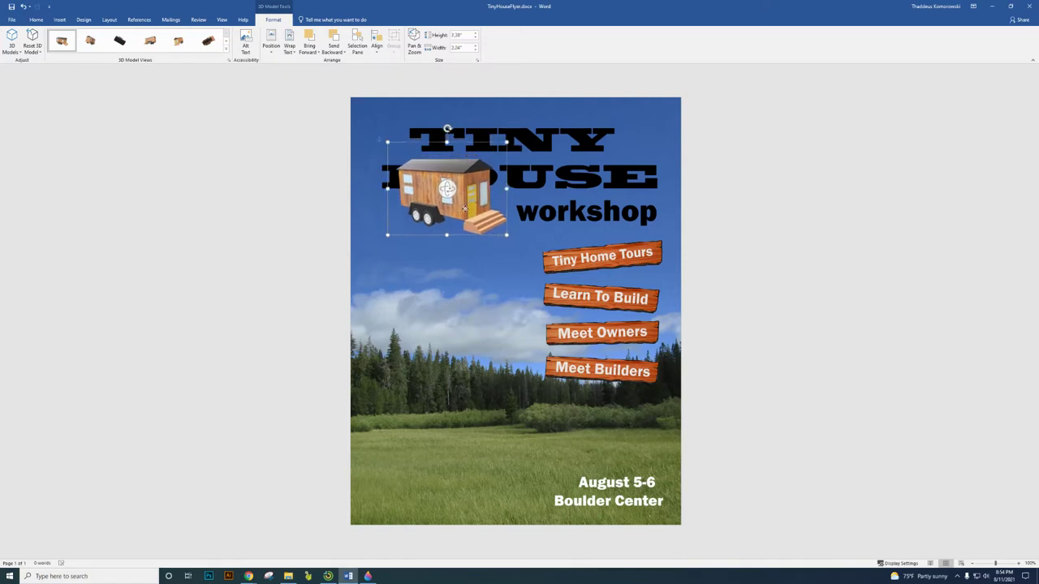
{"action": "left_click_drag", "start_coordinate": [459, 209], "coordinate": [493, 437]}
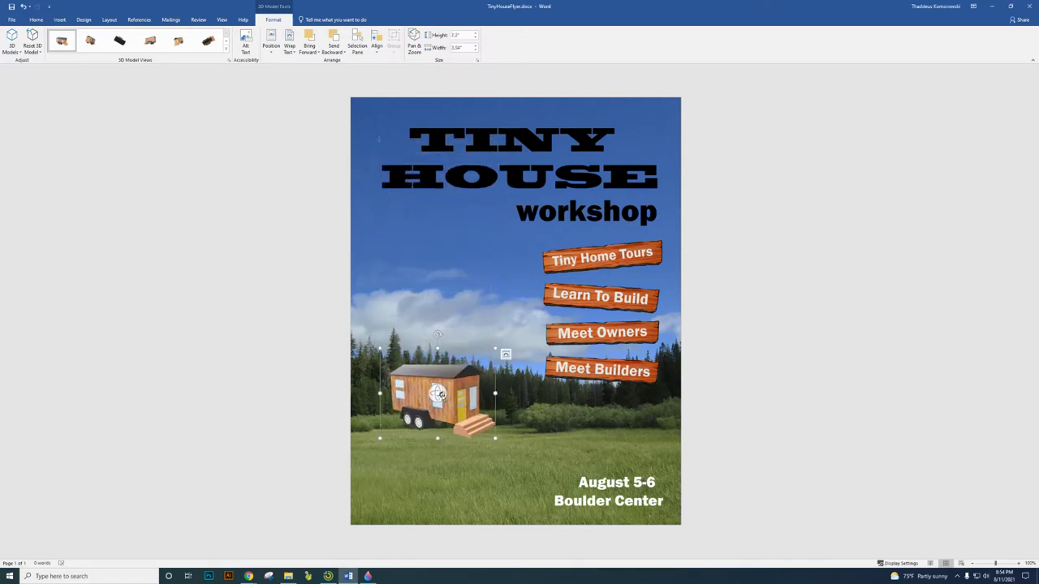
- Rotate the house model in 3D to a three-quarter view showing the long wall, the wheels and the door end
{"action": "mouse_move", "coordinate": [440, 395]}
{"action": "left_mouse_down"}
{"action": "mouse_move", "coordinate": [431, 380]}
{"action": "mouse_move", "coordinate": [438, 384]}
{"action": "left_mouse_up"}
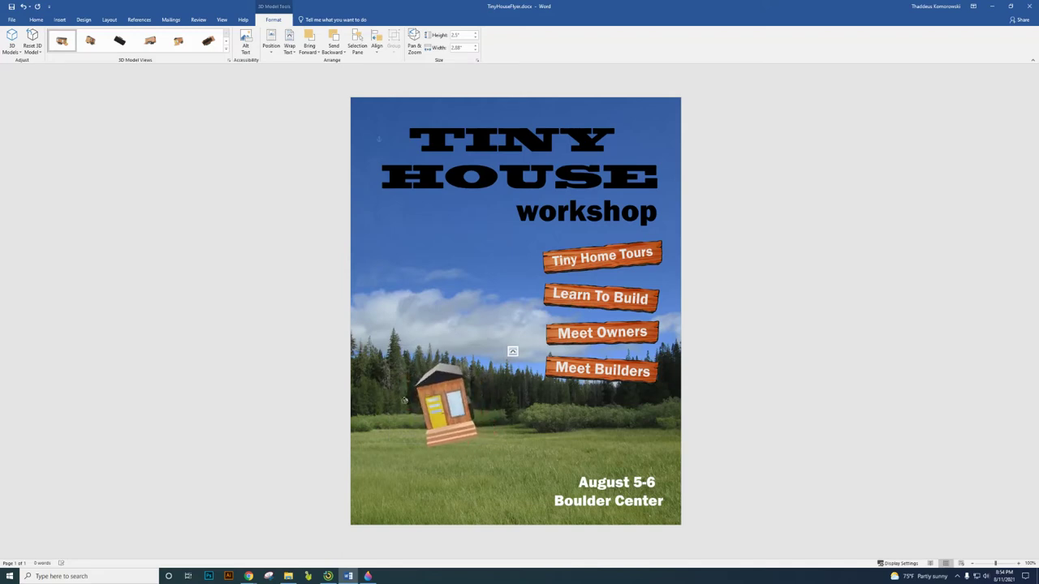
{"action": "left_click_drag", "start_coordinate": [404, 400], "coordinate": [406, 402]}
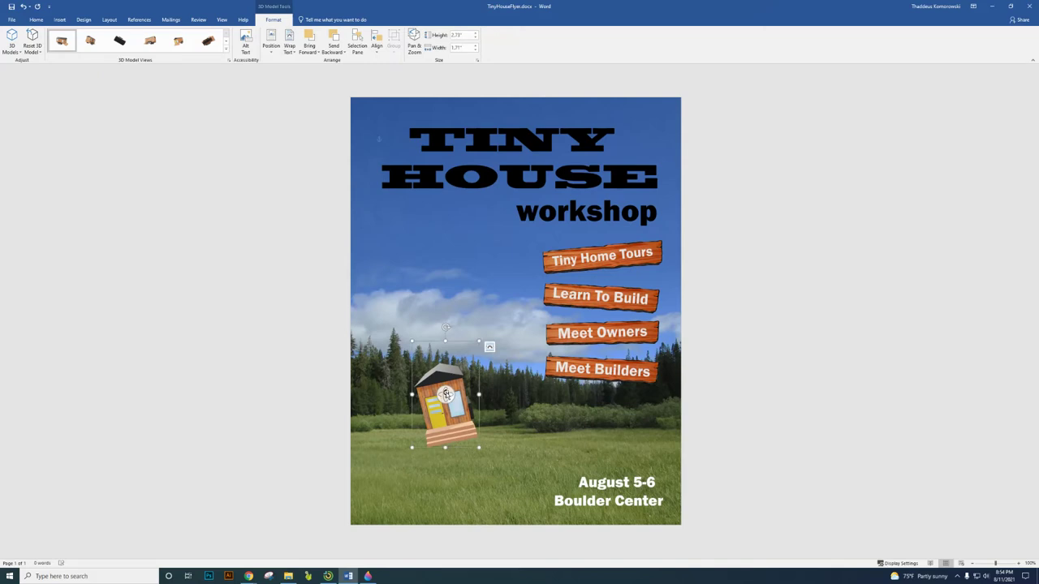
{"action": "left_click_drag", "start_coordinate": [445, 395], "coordinate": [492, 387]}
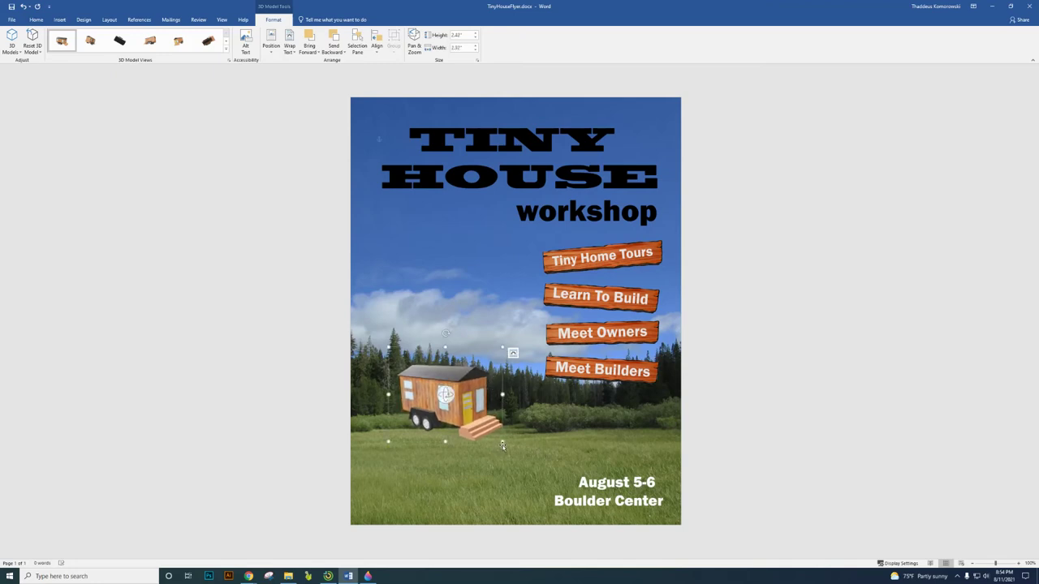
- Enlarge the house model to about 4.6 inches wide and position it on the meadow beside the wooden signs
{"action": "left_click_drag", "start_coordinate": [502, 442], "coordinate": [555, 485]}
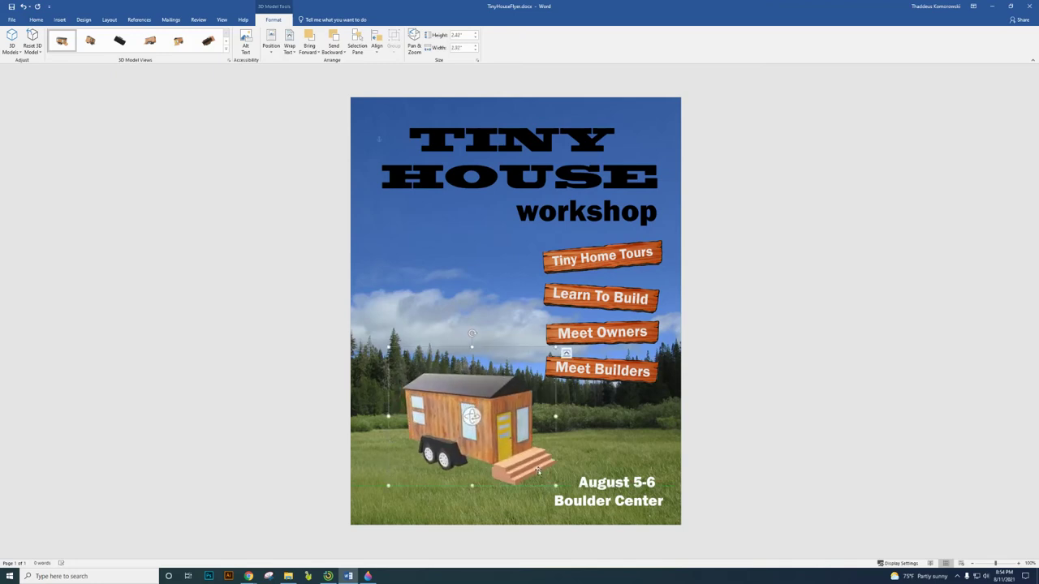
{"action": "left_click_drag", "start_coordinate": [460, 397], "coordinate": [435, 375]}
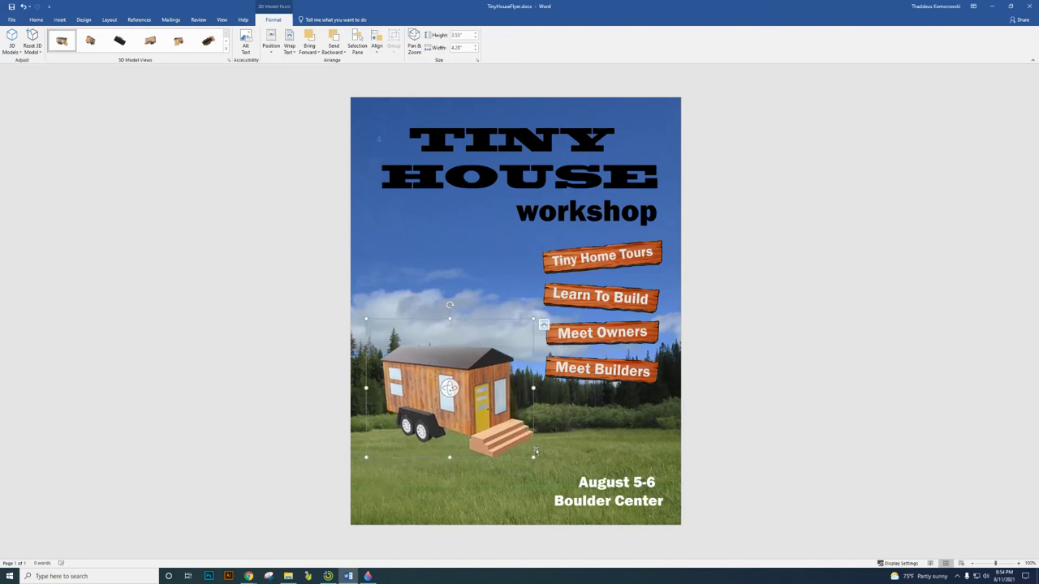
{"action": "left_click_drag", "start_coordinate": [533, 457], "coordinate": [544, 467]}
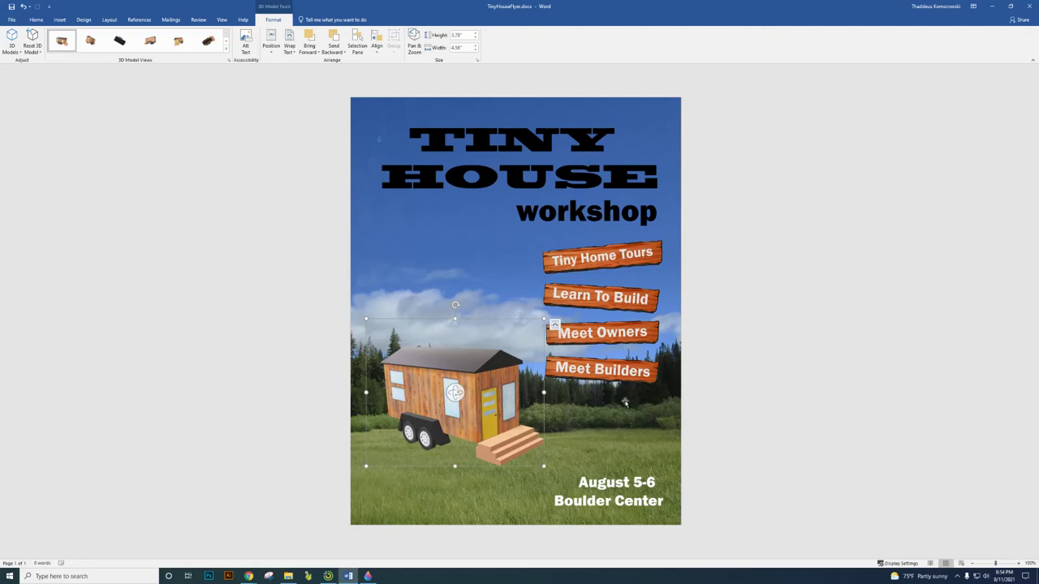
{"action": "left_click", "coordinate": [795, 310]}
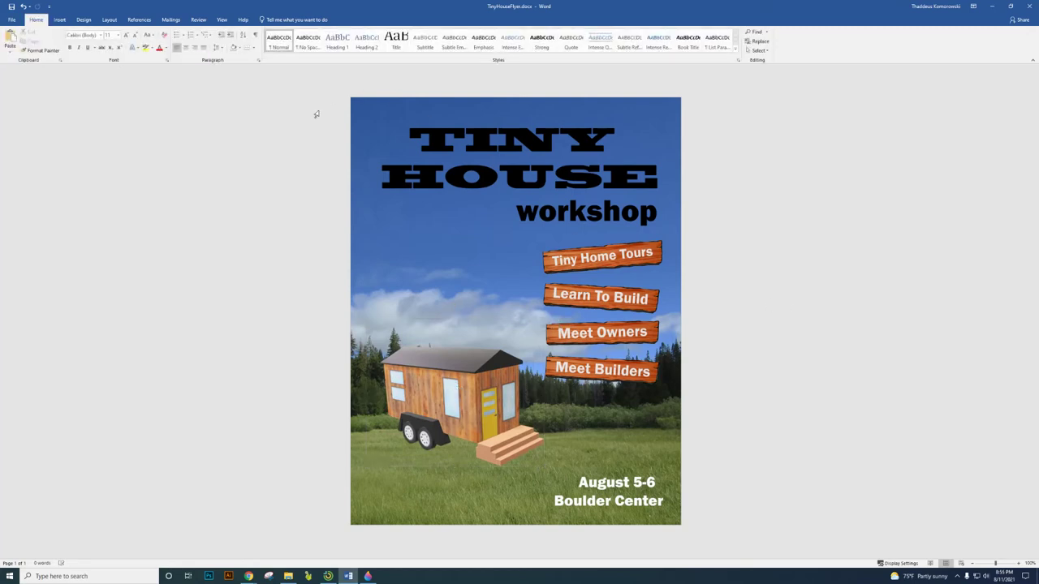
- Save the flyer as the Word document TinyHouseFlyer.docx in the personal network folder
{"action": "left_click", "coordinate": [11, 18]}
{"action": "left_click", "coordinate": [18, 99]}
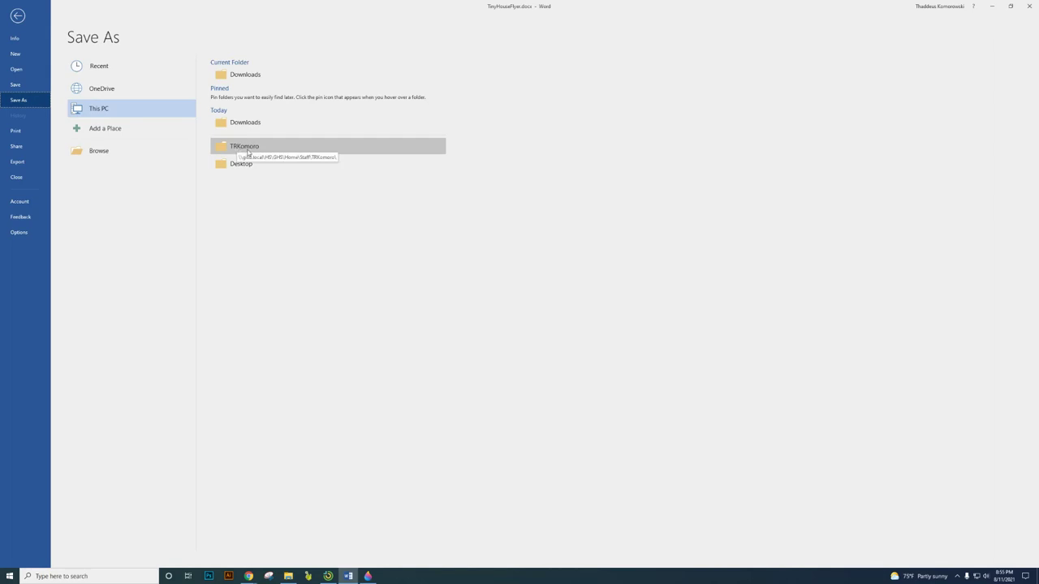
{"action": "left_click", "coordinate": [248, 150]}
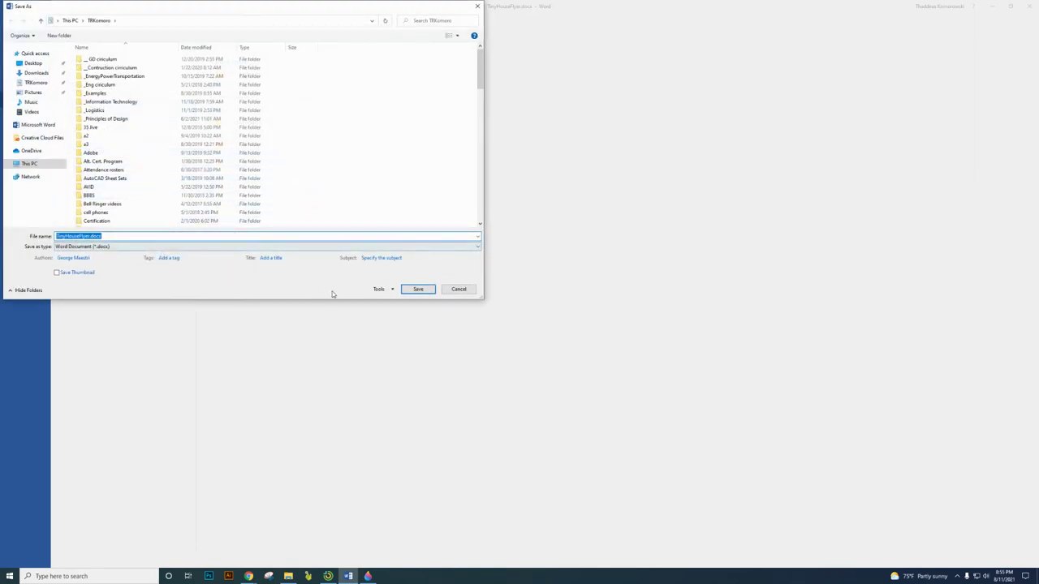
{"action": "left_click", "coordinate": [420, 289]}
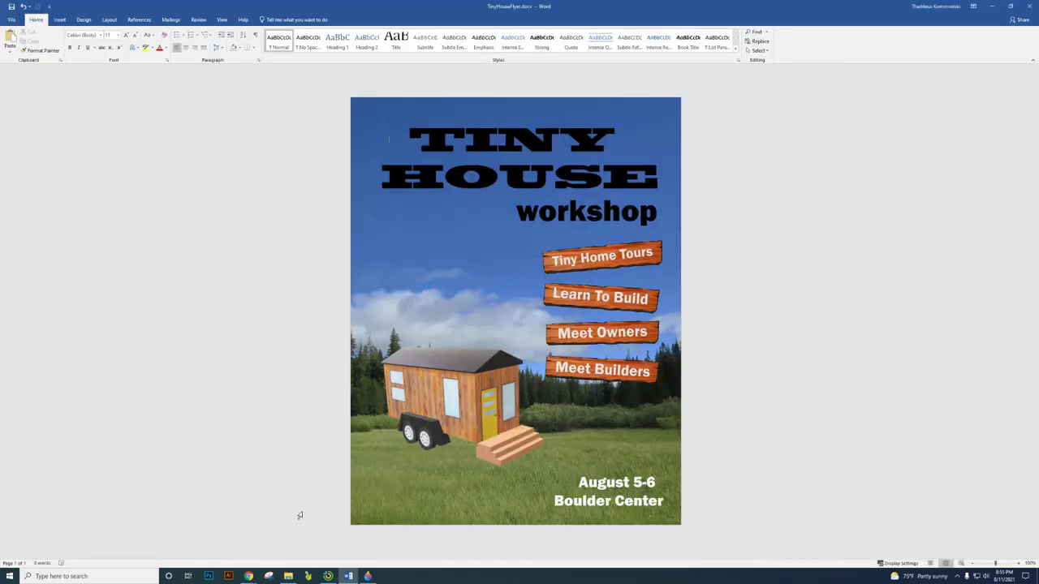
- Switch to Chrome and show the Tiny House Flyer - Paint 3D assignment page
{"action": "left_click", "coordinate": [249, 576]}
{"action": "left_click", "coordinate": [194, 540]}
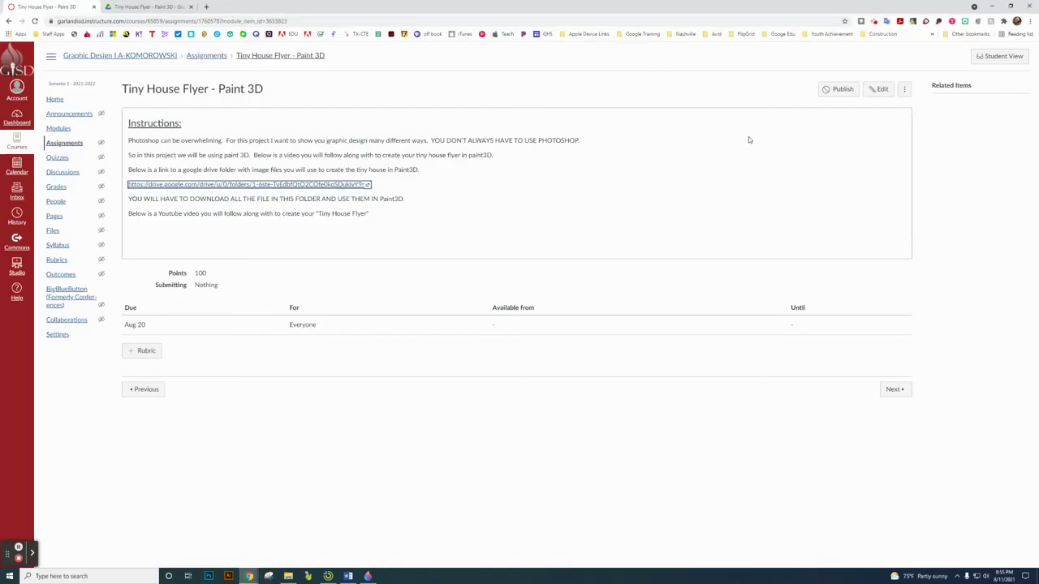